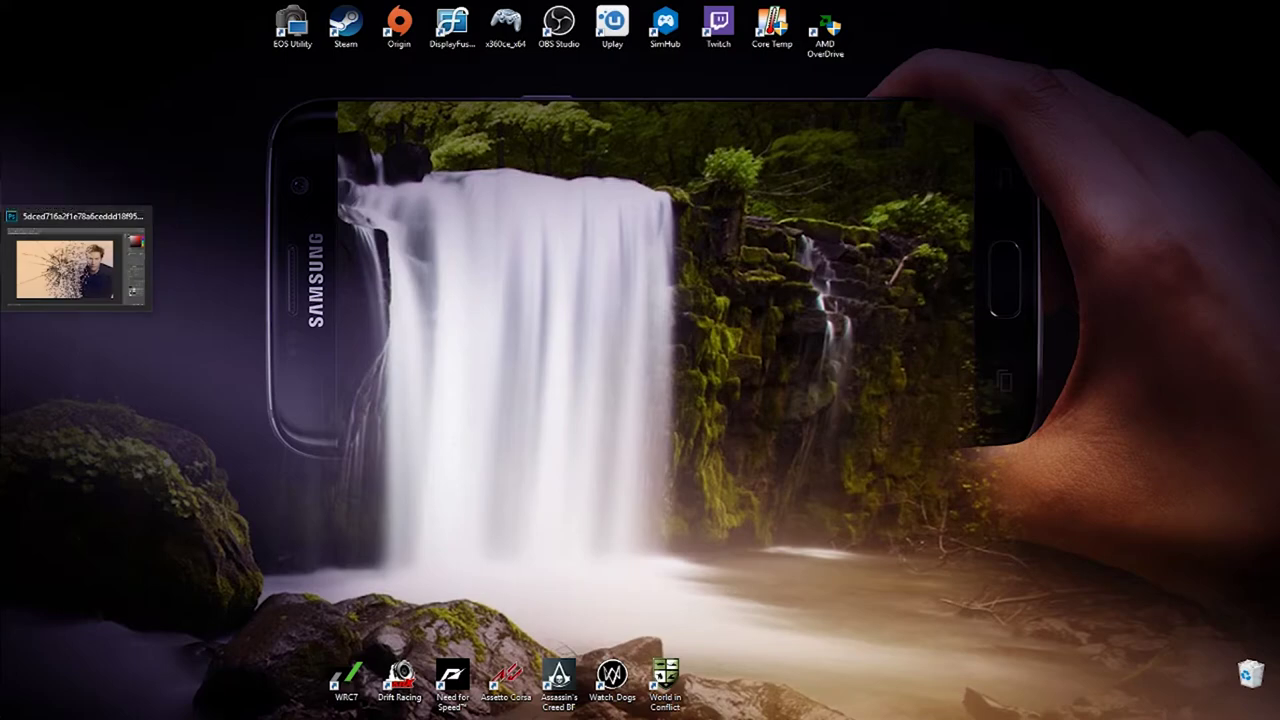
# Restore the Photoshop window showing the shattered-glass dispersion portrait from the taskbar.
pyautogui.click(65, 268)
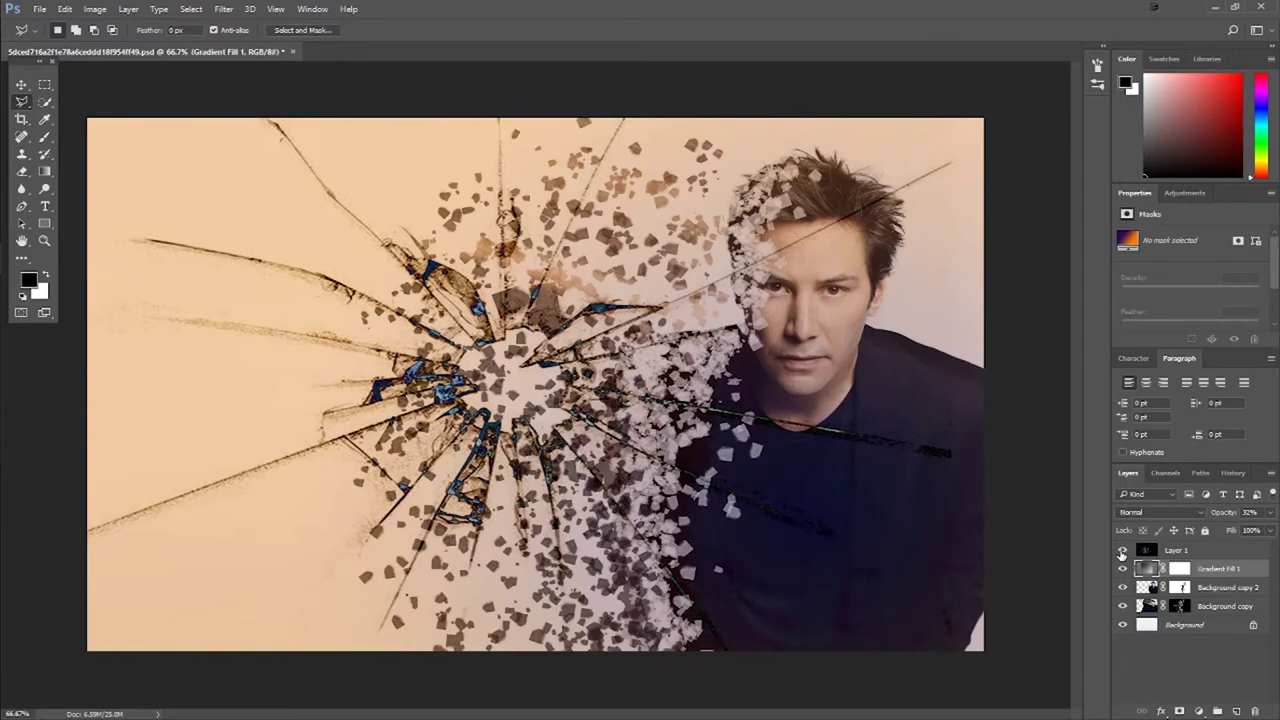
pyautogui.click(1122, 550)
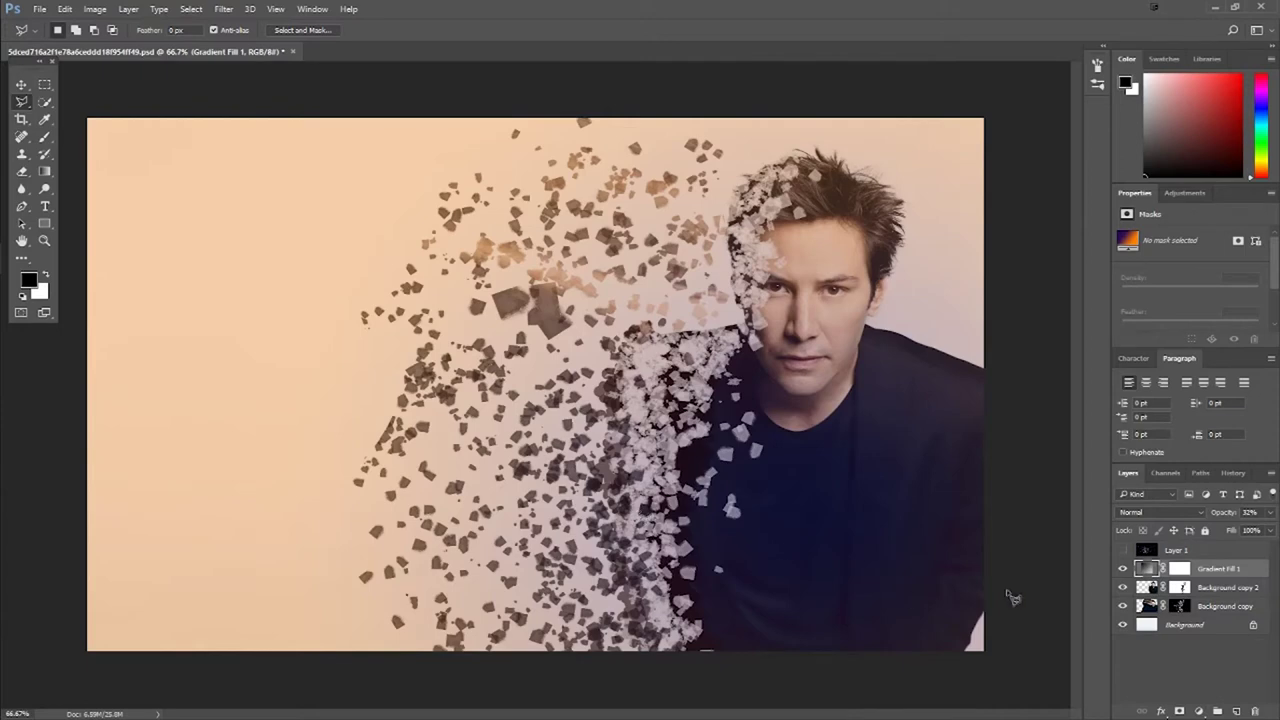
pyautogui.click(1122, 550)
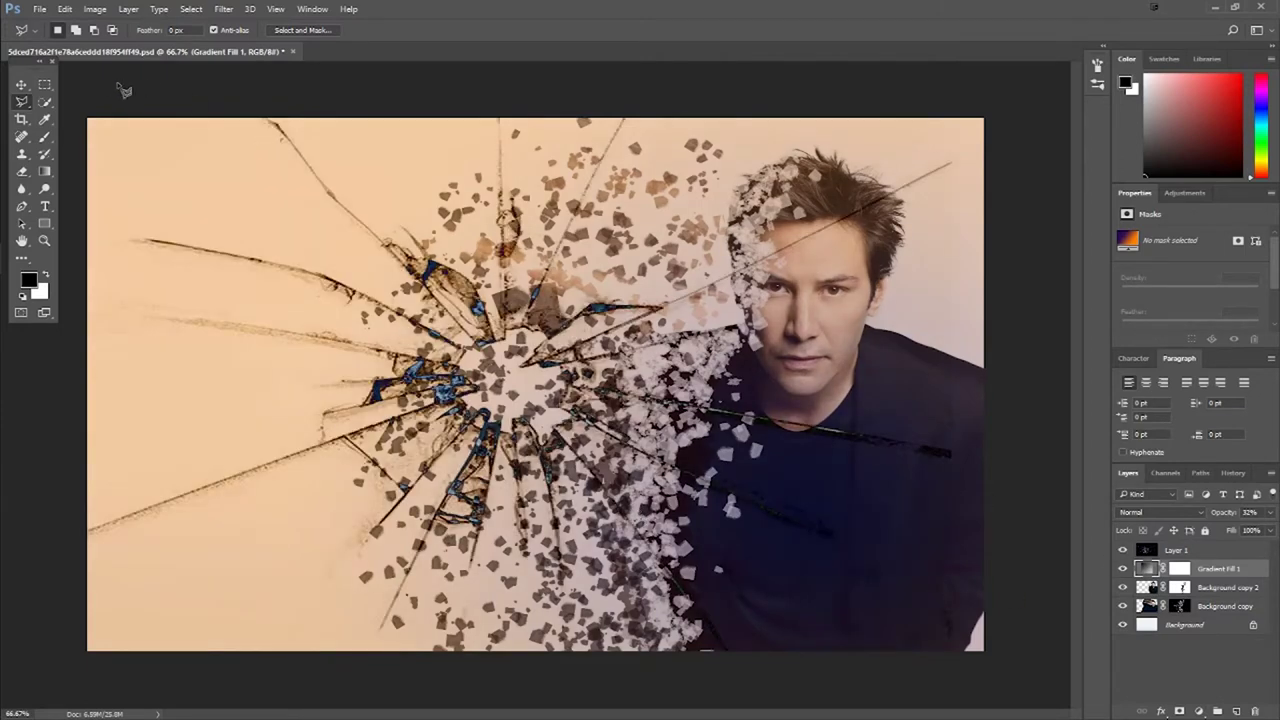
# Open the original portrait JPG from the #5 folder as its own document.
pyautogui.click(45, 10)
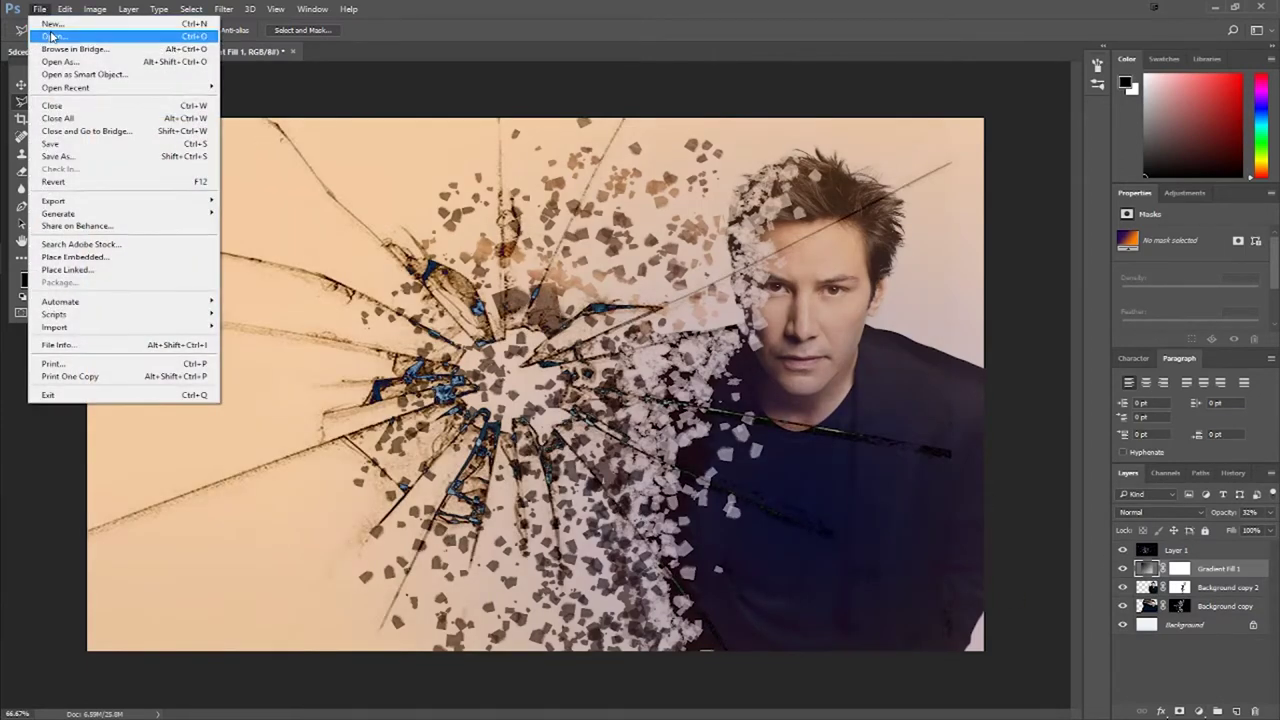
pyautogui.click(54, 36)
pyautogui.click(268, 115)
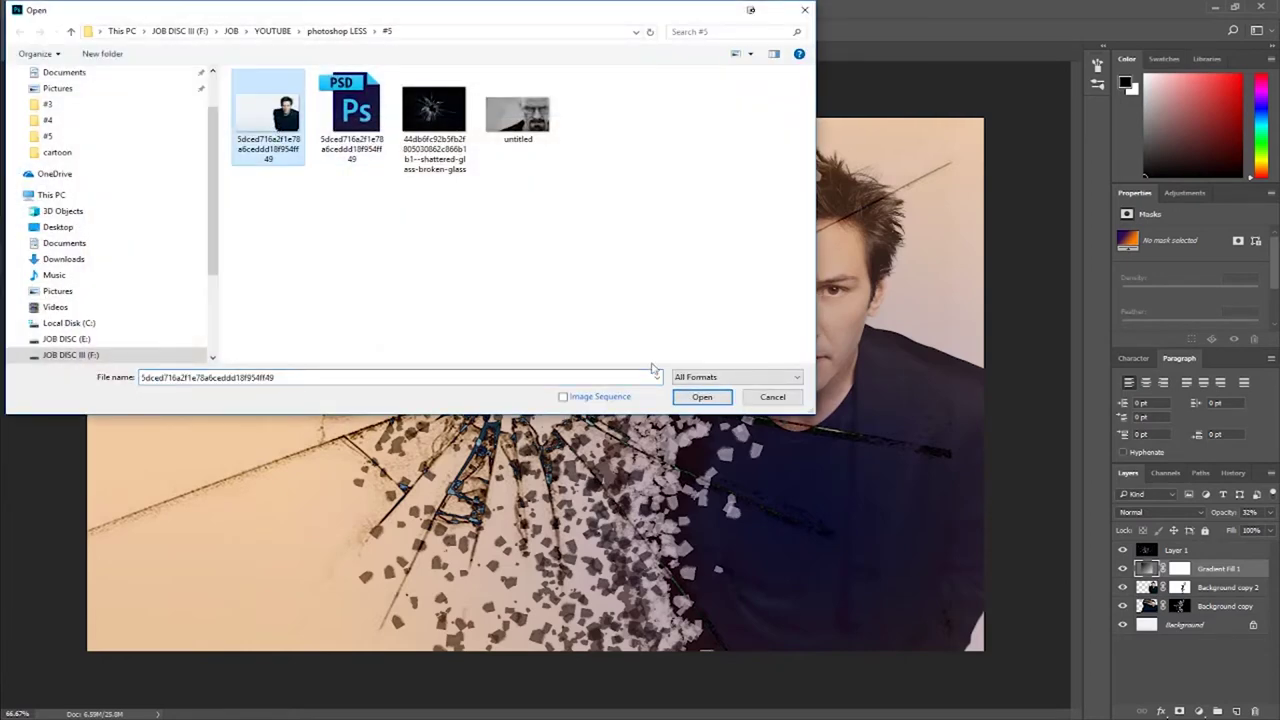
pyautogui.click(702, 397)
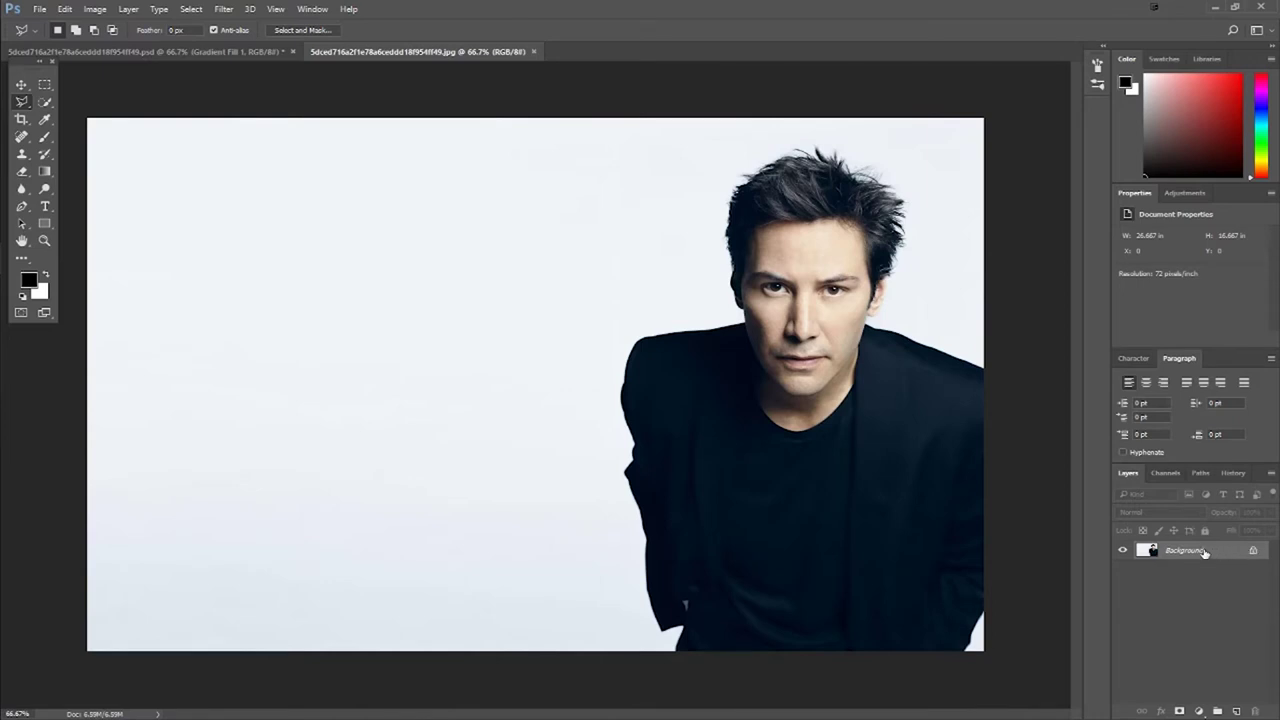
# Unlock the Background as Layer 0 and draw a rough polygonal lasso around the person.
pyautogui.doubleClick(1205, 552)
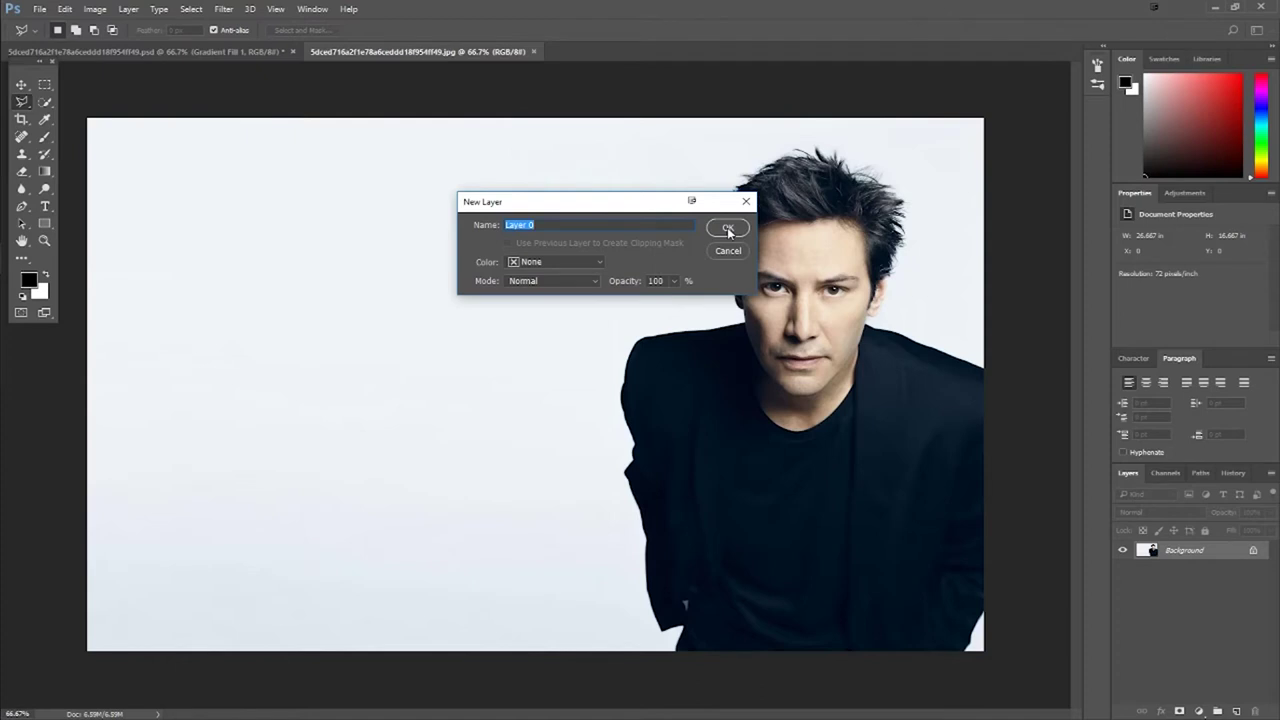
pyautogui.click(728, 229)
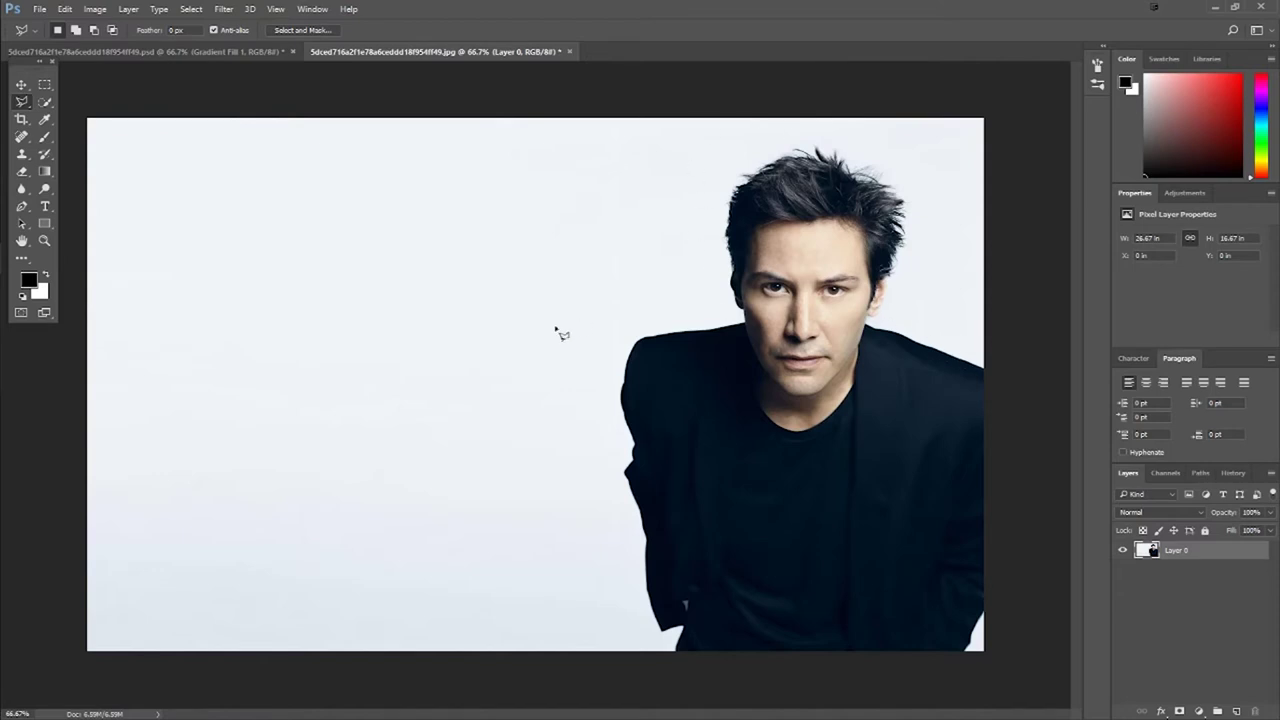
pyautogui.click(1017, 382)
pyautogui.moveTo(985, 373)
pyautogui.mouseDown()
pyautogui.moveTo(874, 323)
pyautogui.moveTo(898, 300)
pyautogui.moveTo(908, 188)
pyautogui.moveTo(842, 151)
pyautogui.moveTo(760, 153)
pyautogui.moveTo(720, 215)
pyautogui.moveTo(746, 322)
pyautogui.moveTo(638, 338)
pyautogui.moveTo(614, 362)
pyautogui.moveTo(646, 618)
pyautogui.moveTo(684, 638)
pyautogui.moveTo(670, 676)
pyautogui.moveTo(800, 700)
pyautogui.moveTo(943, 680)
pyautogui.moveTo(976, 662)
pyautogui.moveTo(1028, 513)
pyautogui.mouseUp()
# Duplicate Layer 0 as Layer 0 copy, keeping the copy stacked above the original.
pyautogui.rightClick(1221, 551)
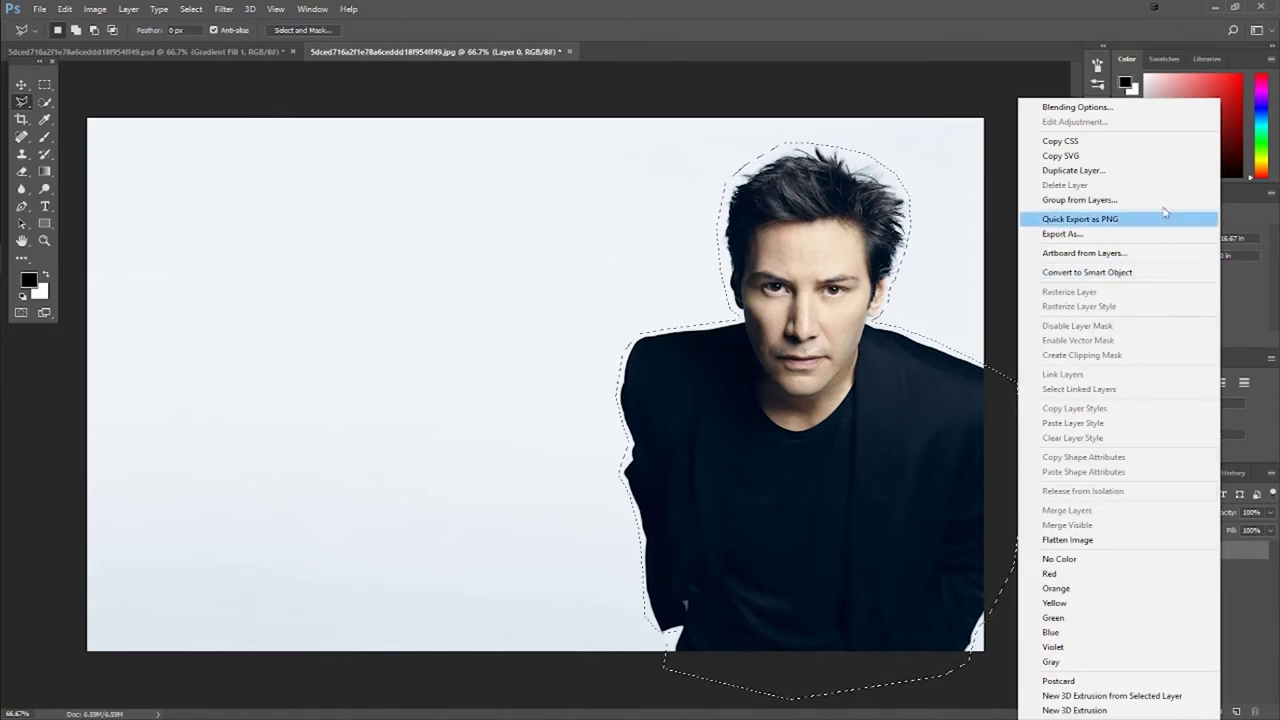
pyautogui.click(1082, 175)
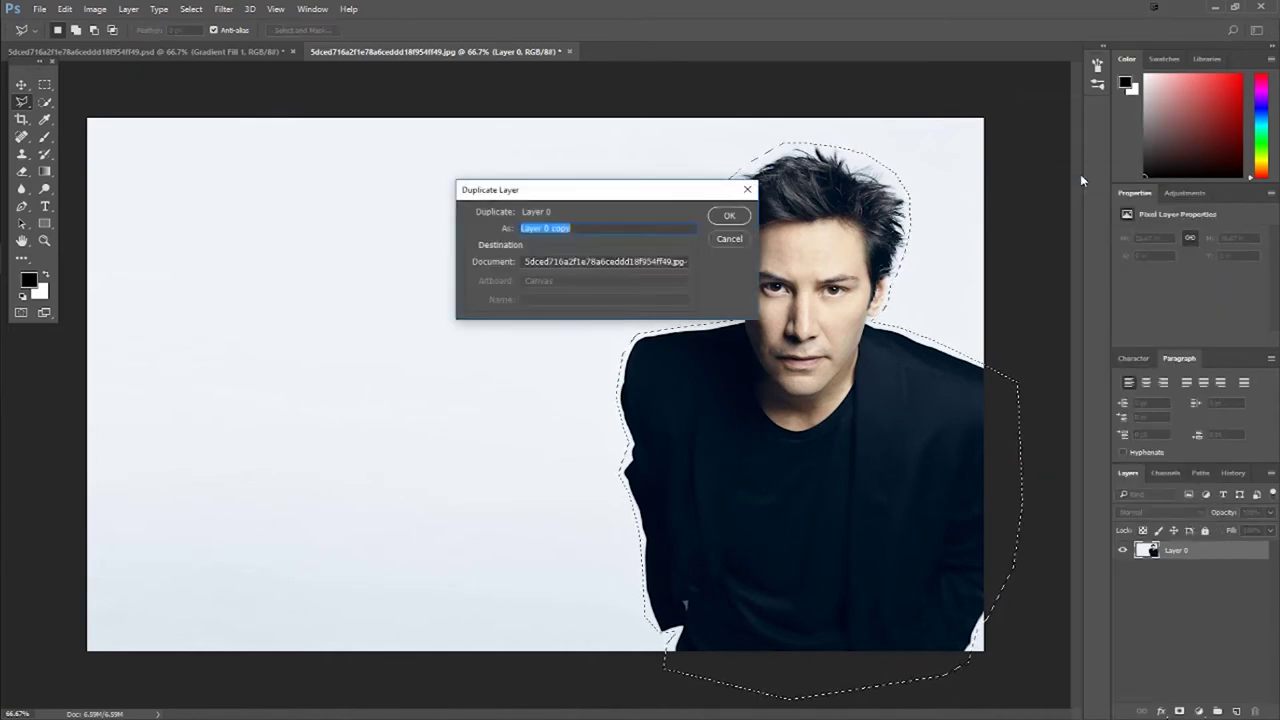
pyautogui.click(722, 213)
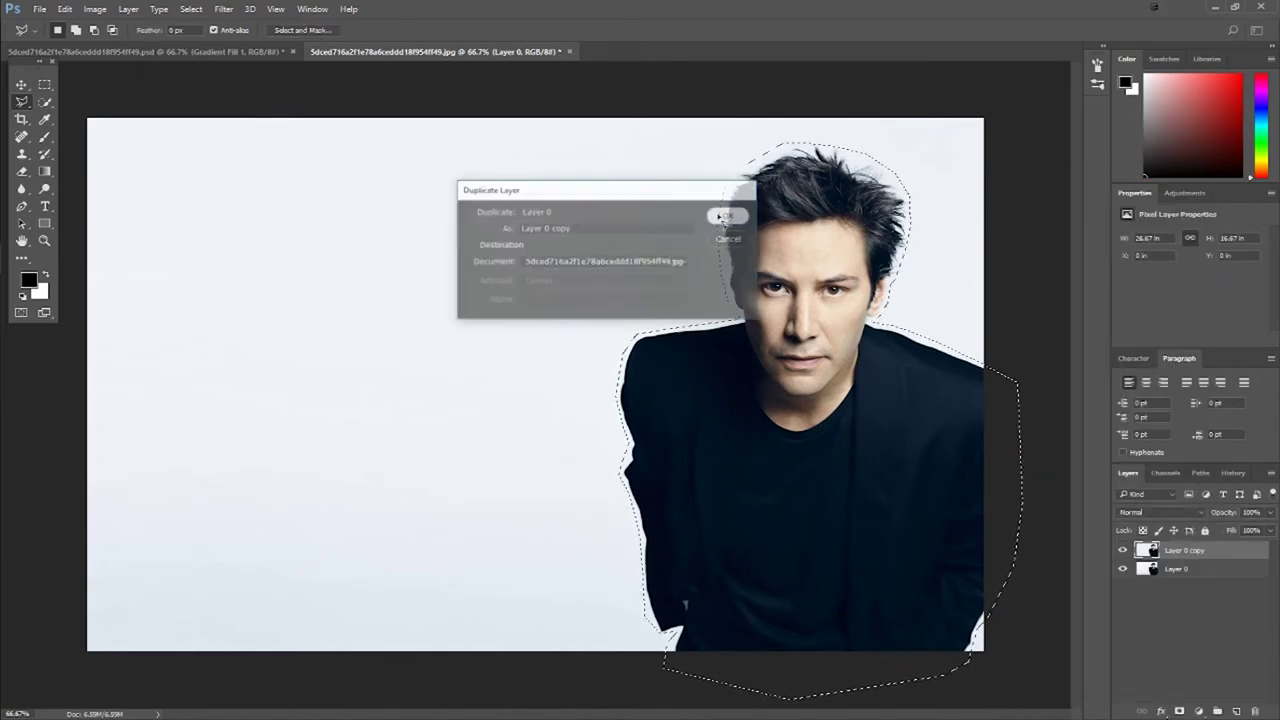
pyautogui.click(1178, 577)
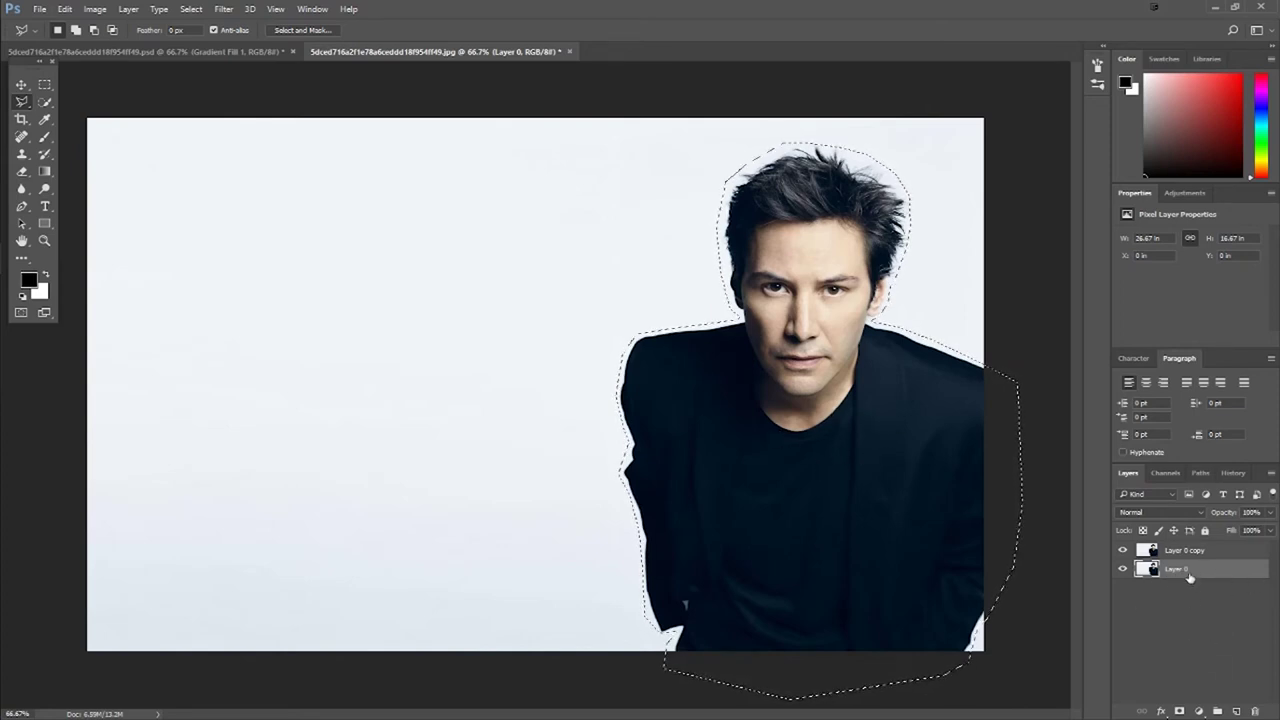
pyautogui.moveTo(1208, 551); pyautogui.dragTo(1182, 612)
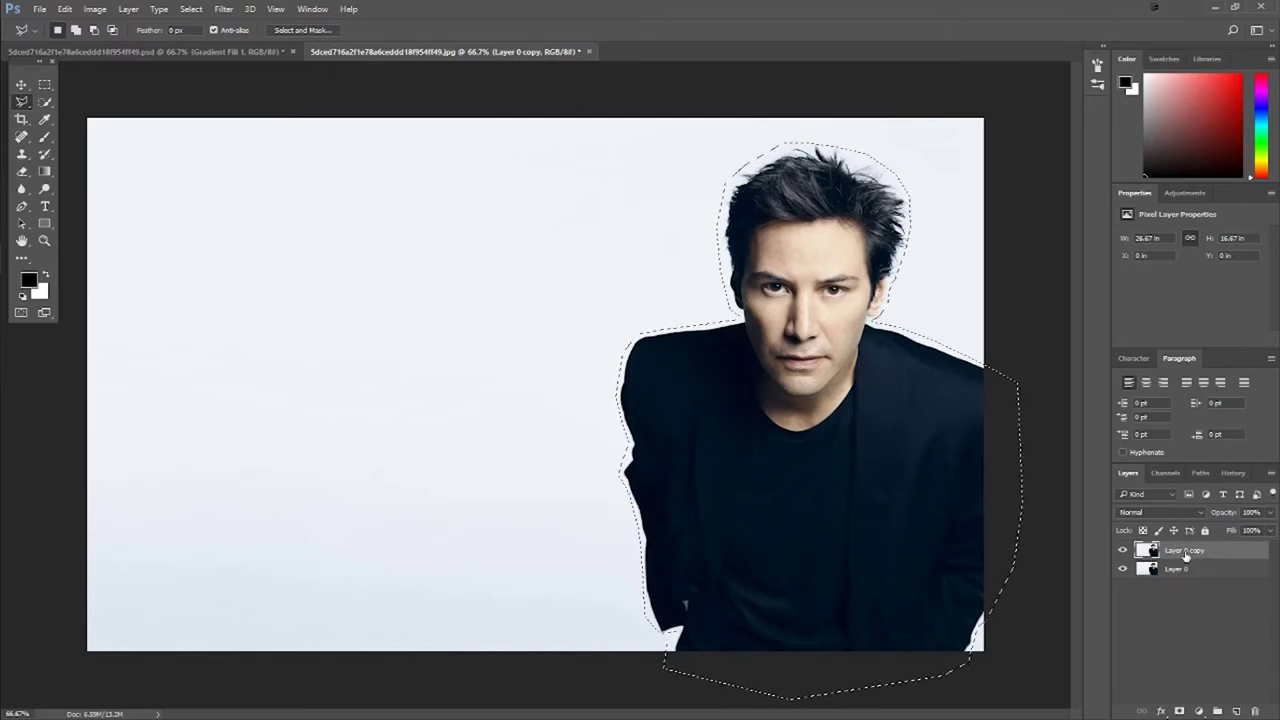
pyautogui.moveTo(1196, 556); pyautogui.dragTo(1206, 582)
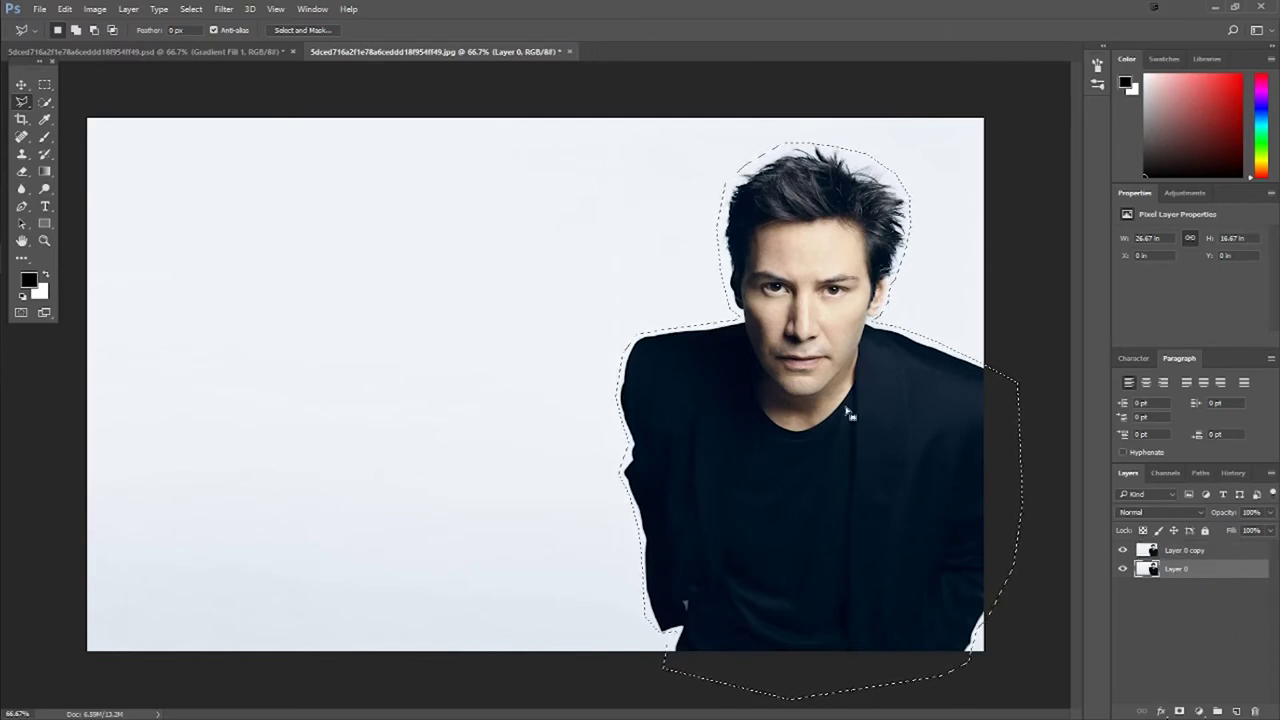
# Content-aware fill the selected person area on Layer 0.
pyautogui.rightClick(813, 421)
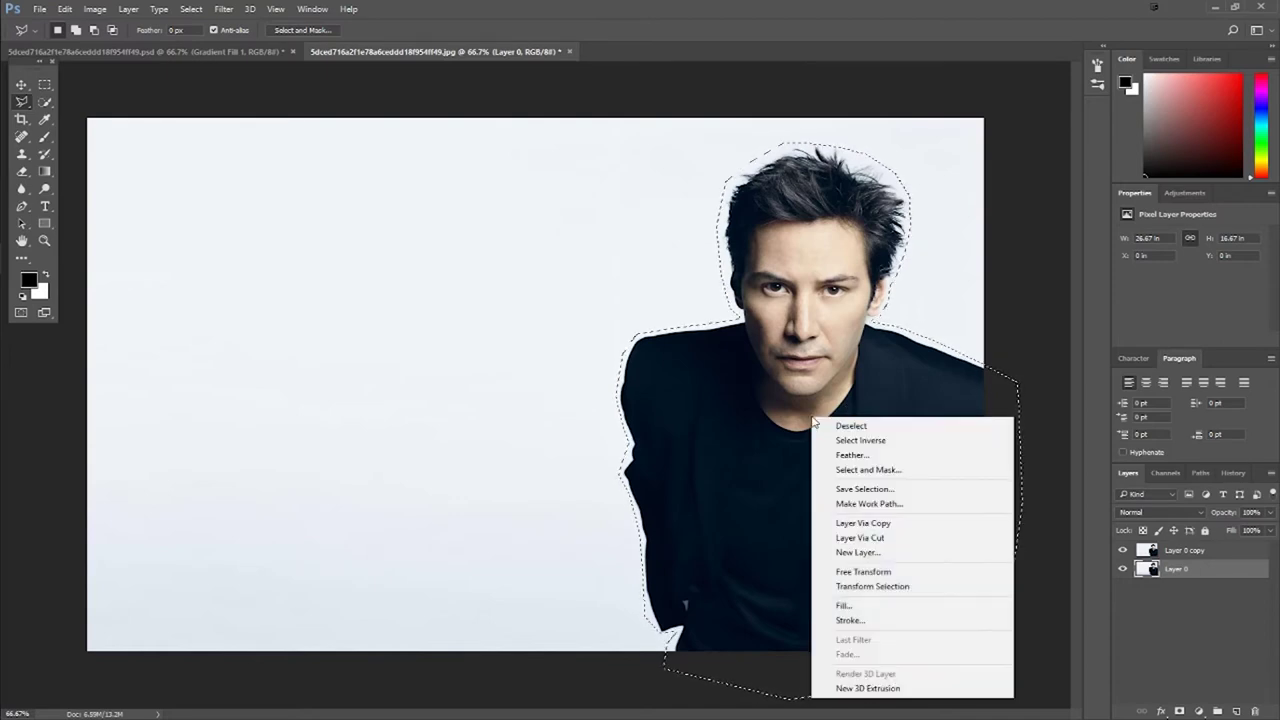
pyautogui.click(882, 607)
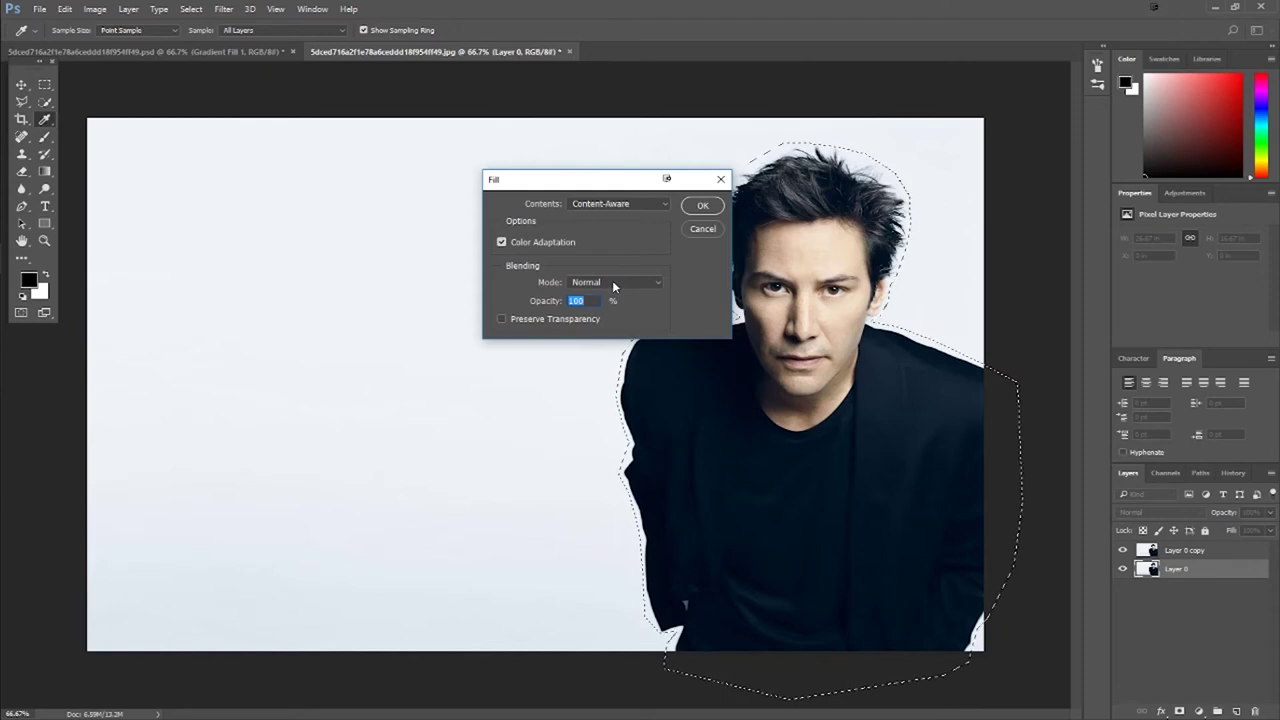
pyautogui.click(700, 209)
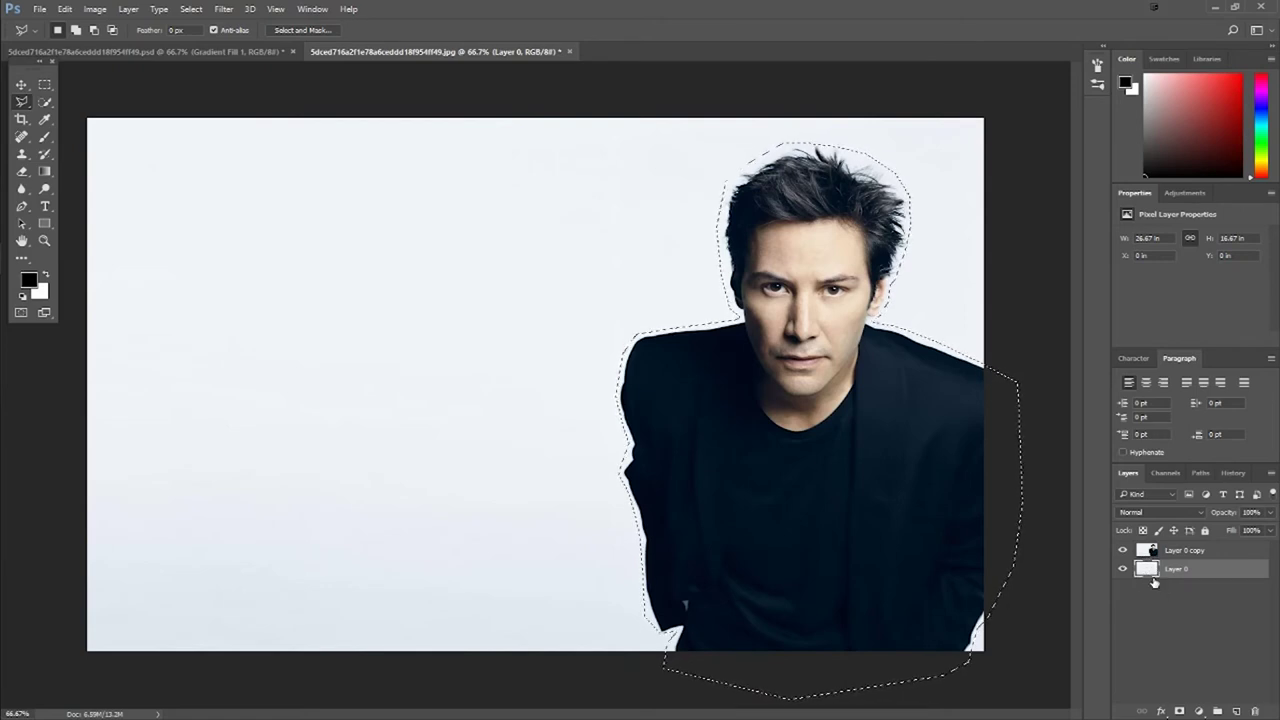
# Hide Layer 0 copy and apply a second content-aware fill to the selection.
pyautogui.click(1122, 551)
pyautogui.rightClick(914, 512)
pyautogui.click(948, 420)
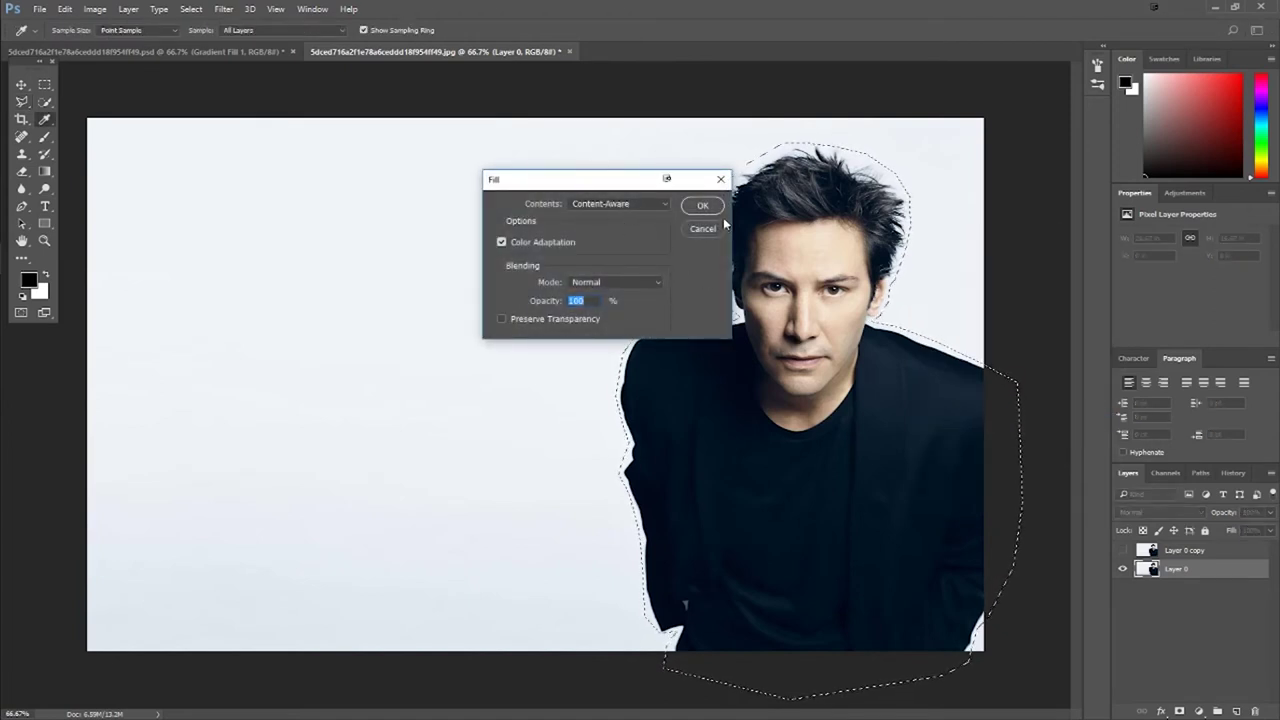
pyautogui.click(704, 206)
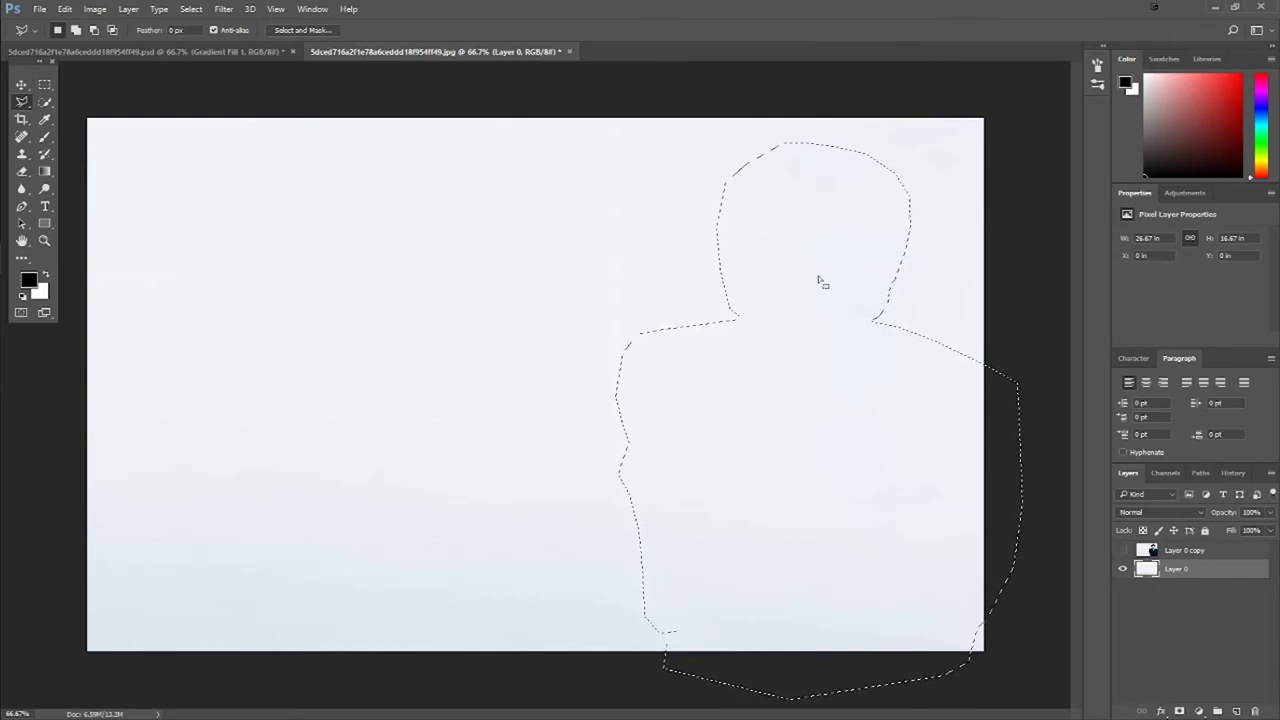
# On the visible Layer 0 copy, invert the selection, delete the background, then deselect.
pyautogui.click(1206, 553)
pyautogui.click(1123, 552)
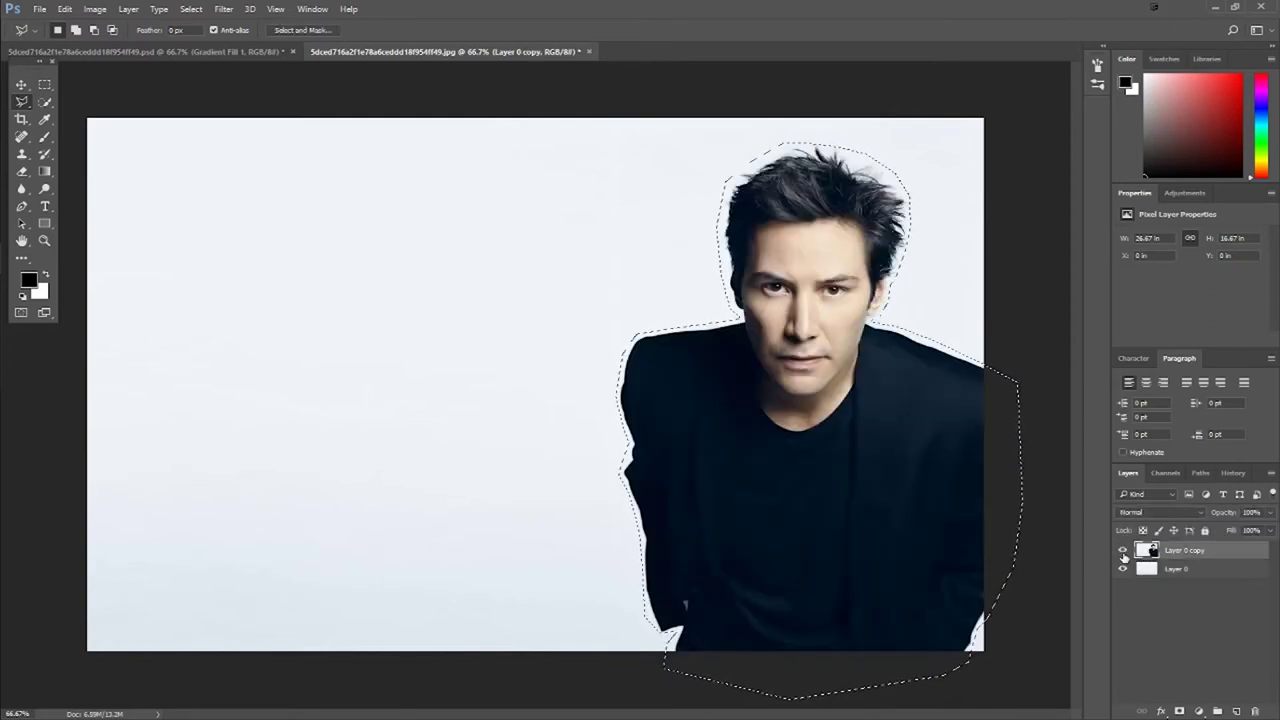
pyautogui.rightClick(880, 462)
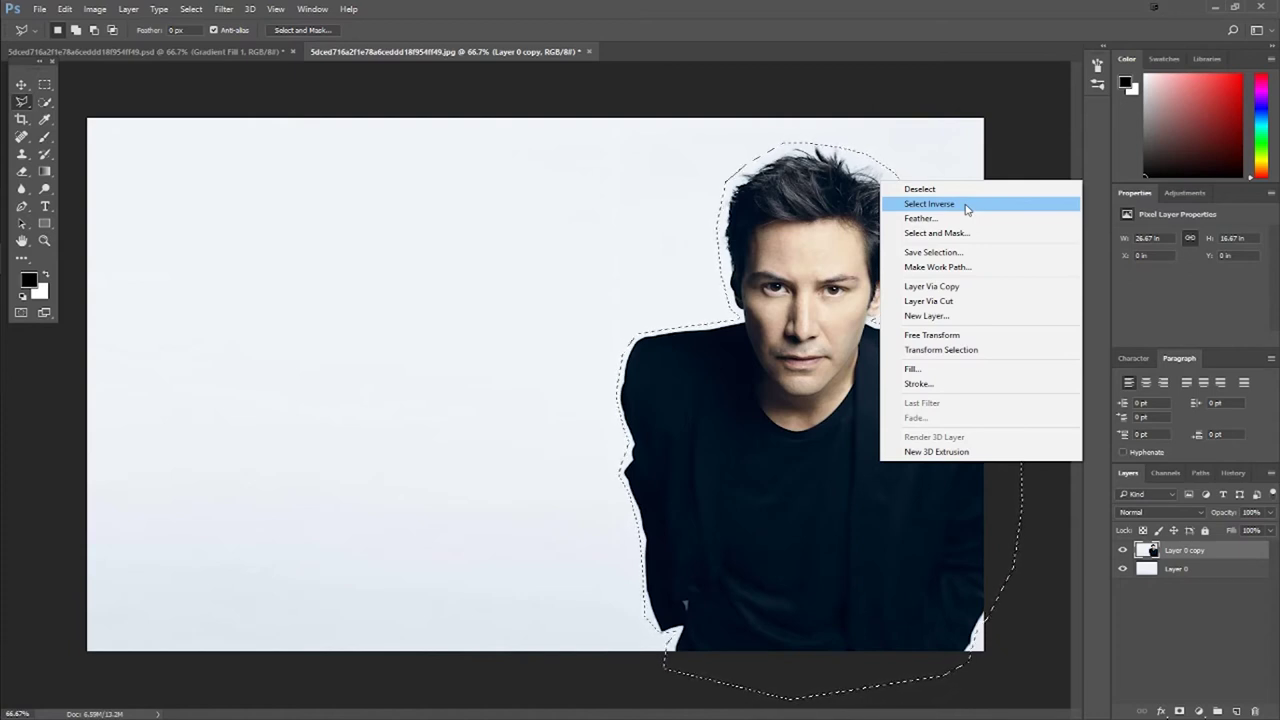
pyautogui.click(966, 208)
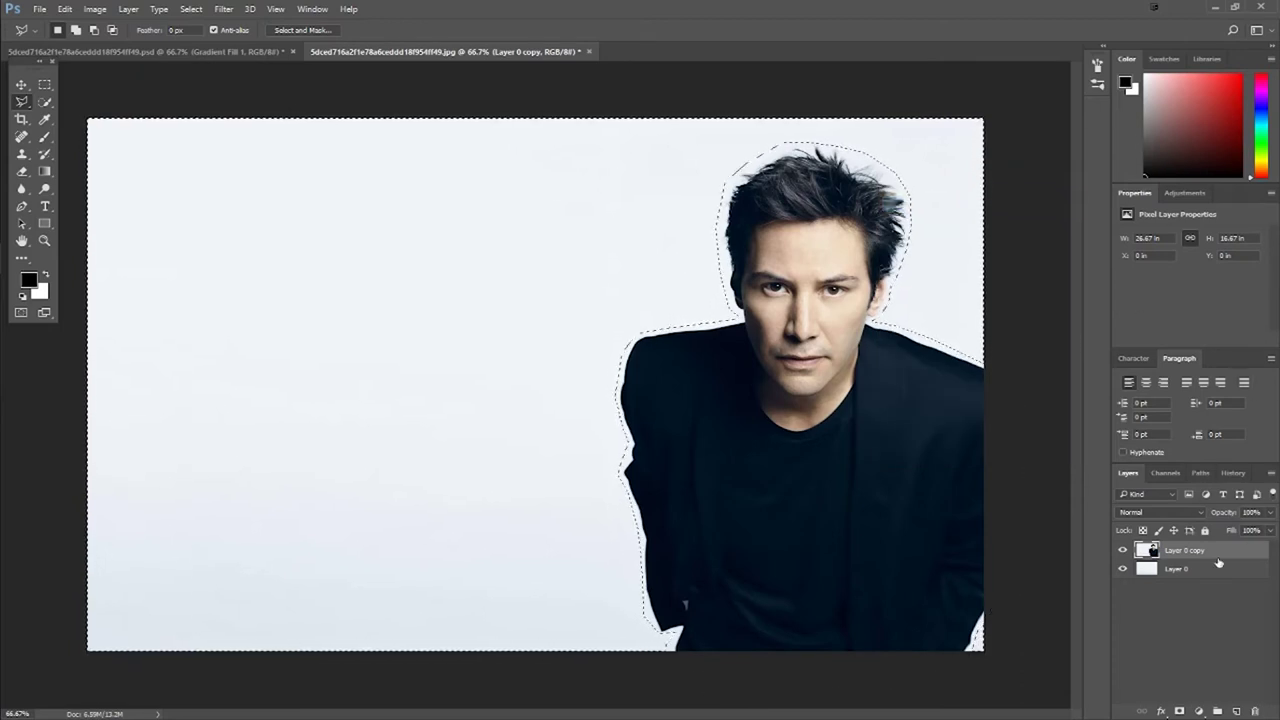
pyautogui.press('Delete')
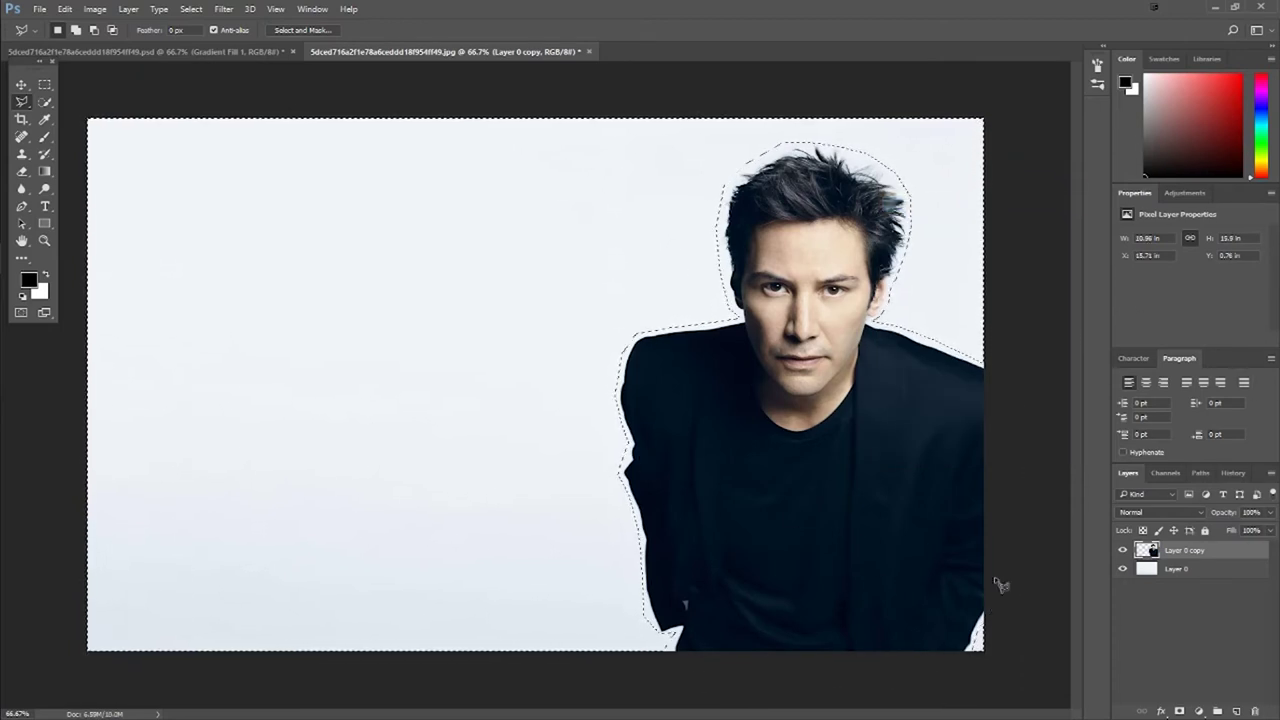
pyautogui.click(1124, 571)
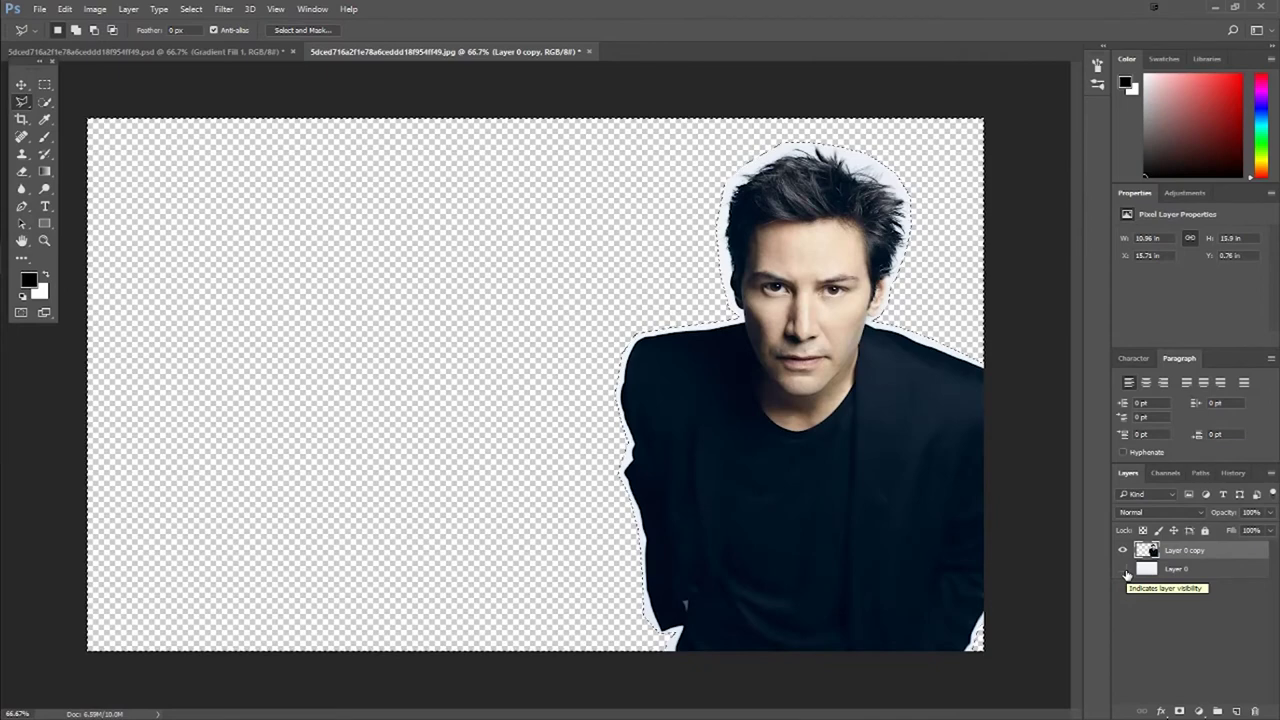
pyautogui.click(1124, 571)
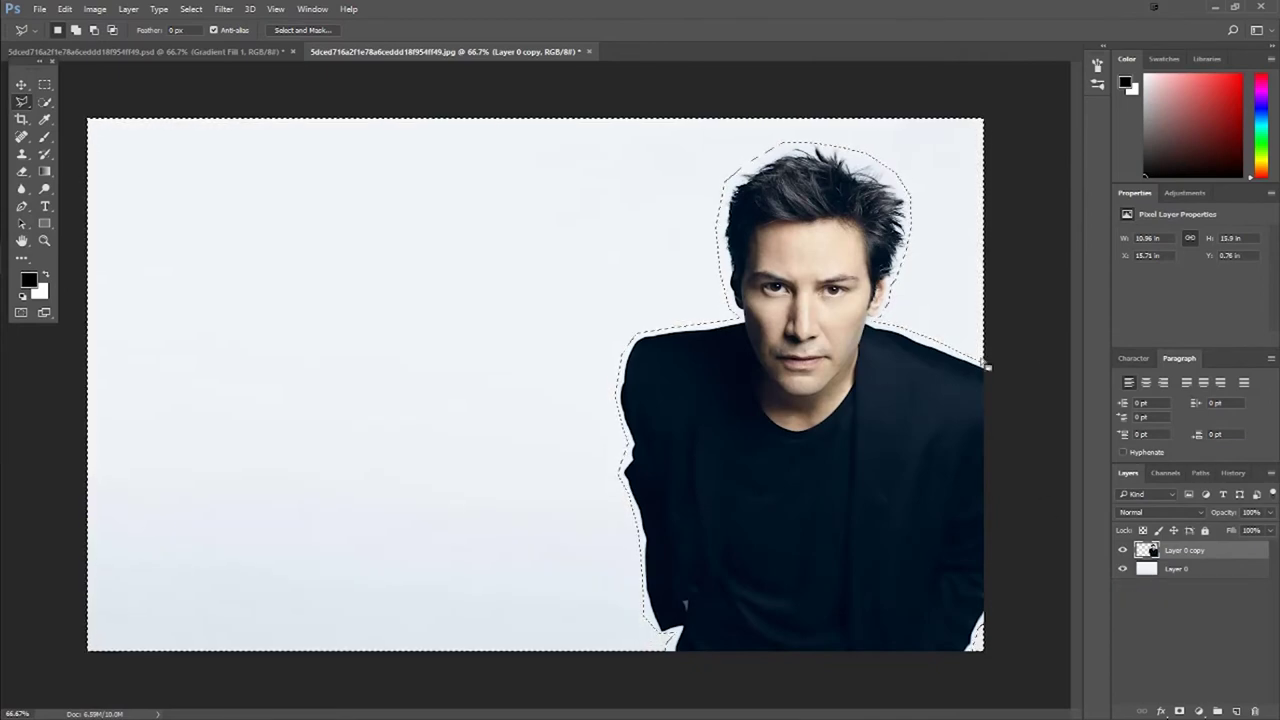
pyautogui.hotkey('ctrl', 'd')
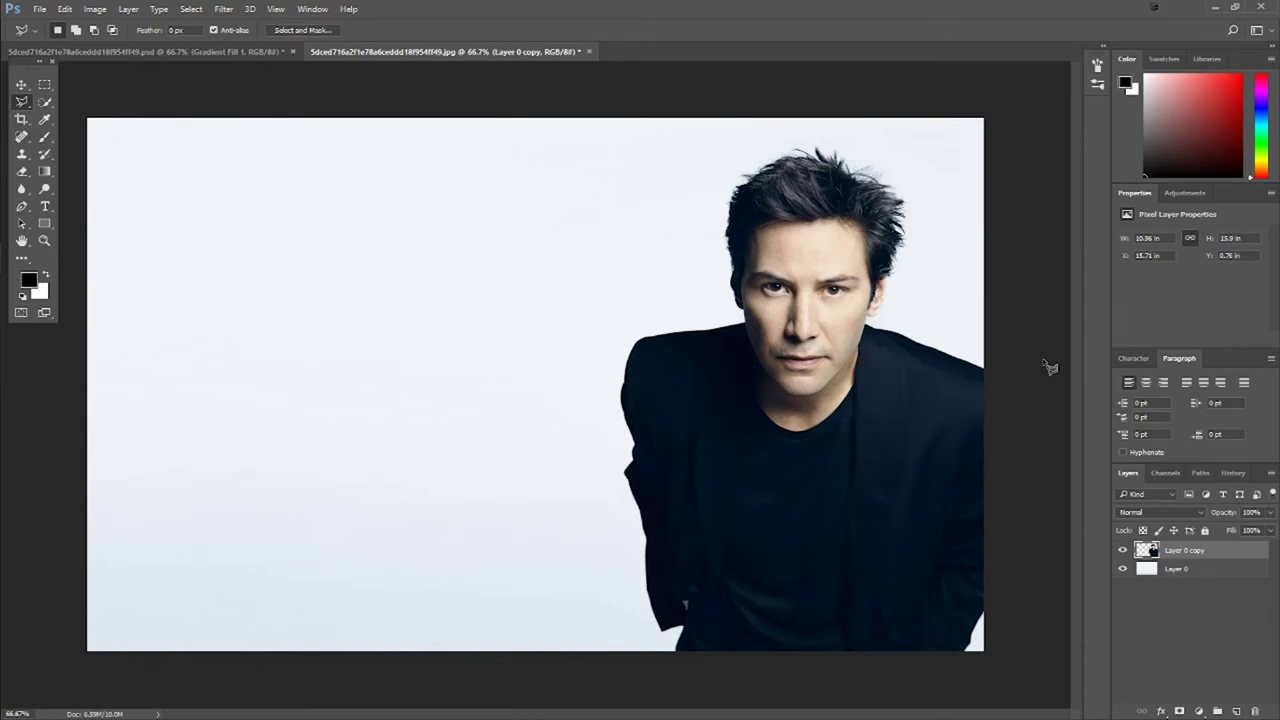
# Duplicate Layer 0 copy as Layer 0 copy 2 and make Layer 0 copy active.
pyautogui.rightClick(1231, 550)
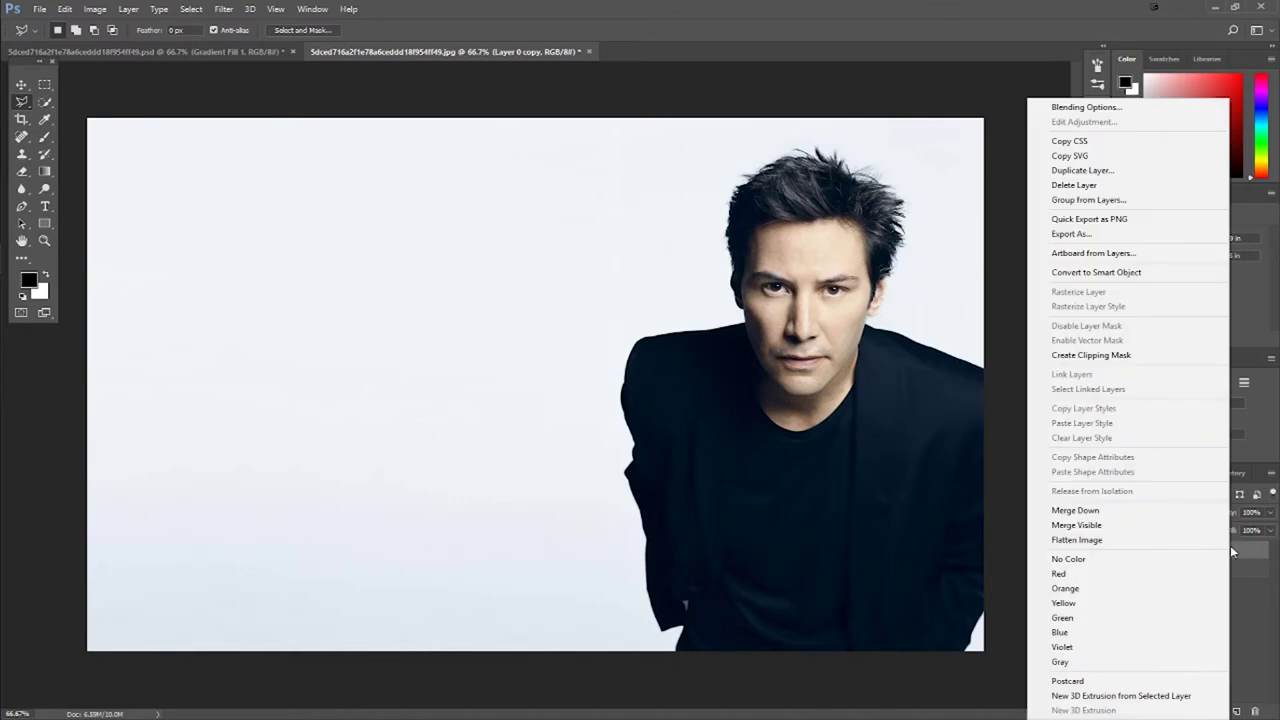
pyautogui.click(1126, 175)
pyautogui.click(731, 216)
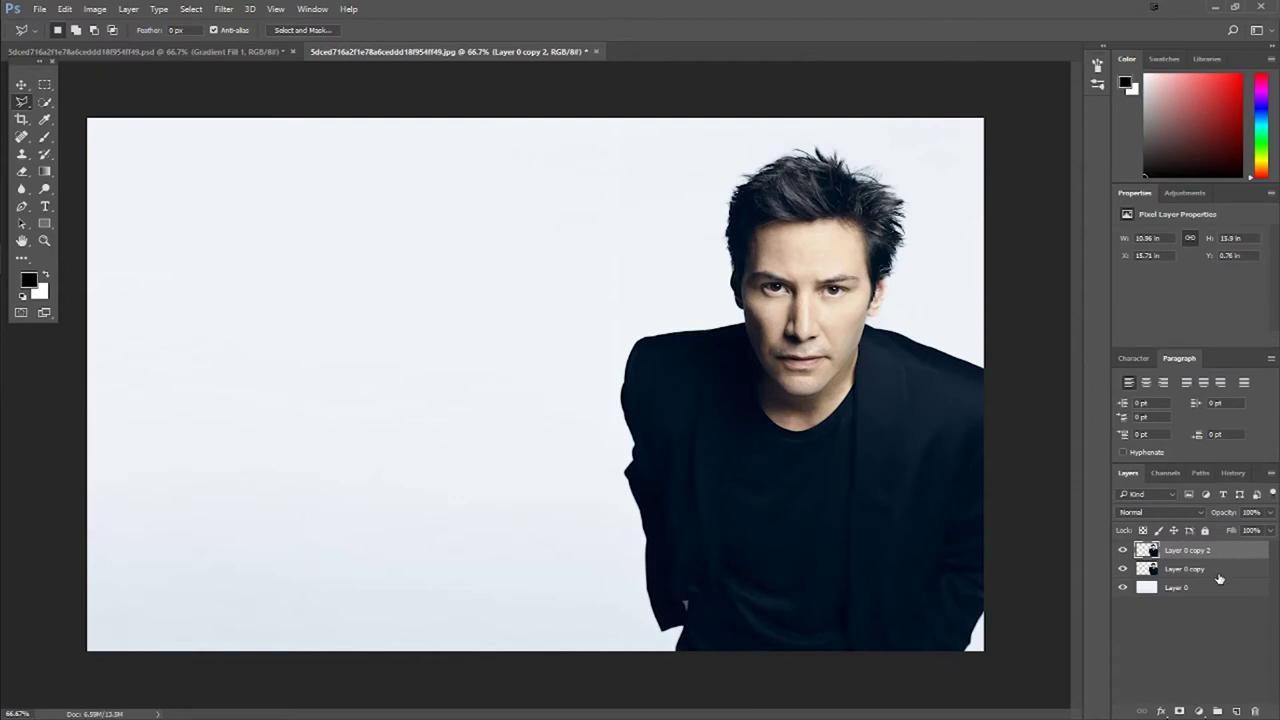
pyautogui.click(1195, 574)
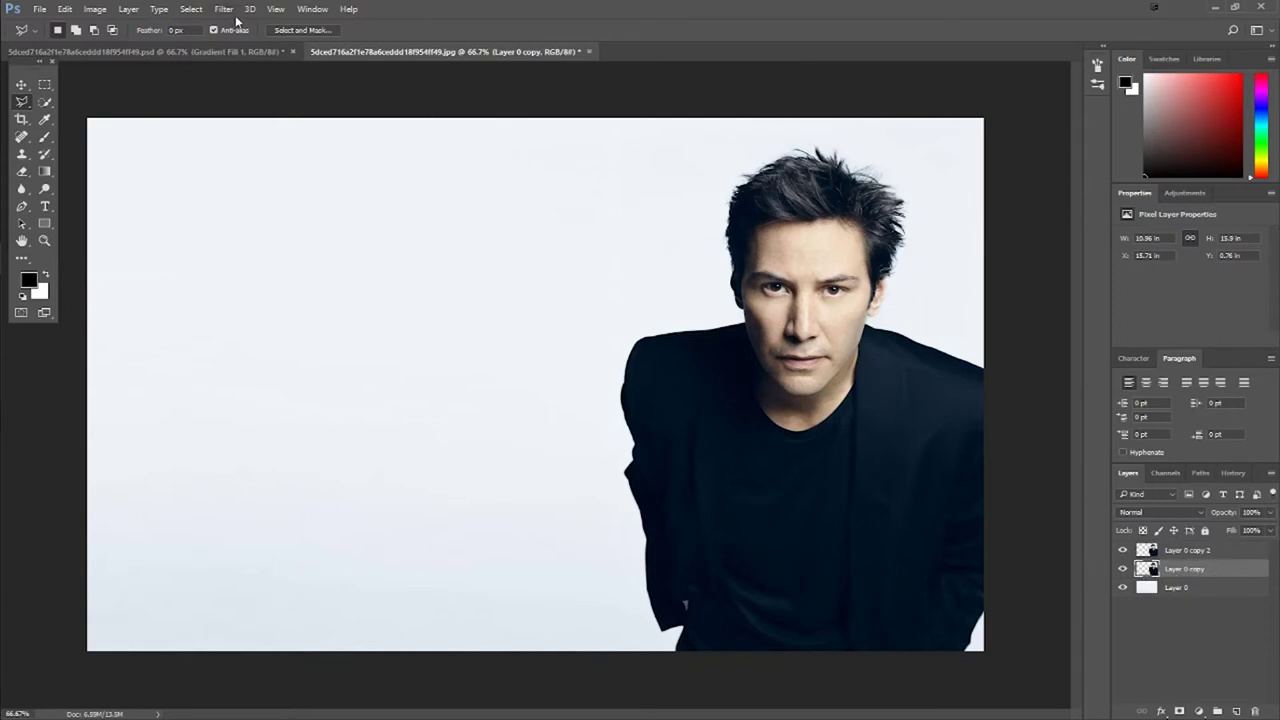
pyautogui.click(224, 9)
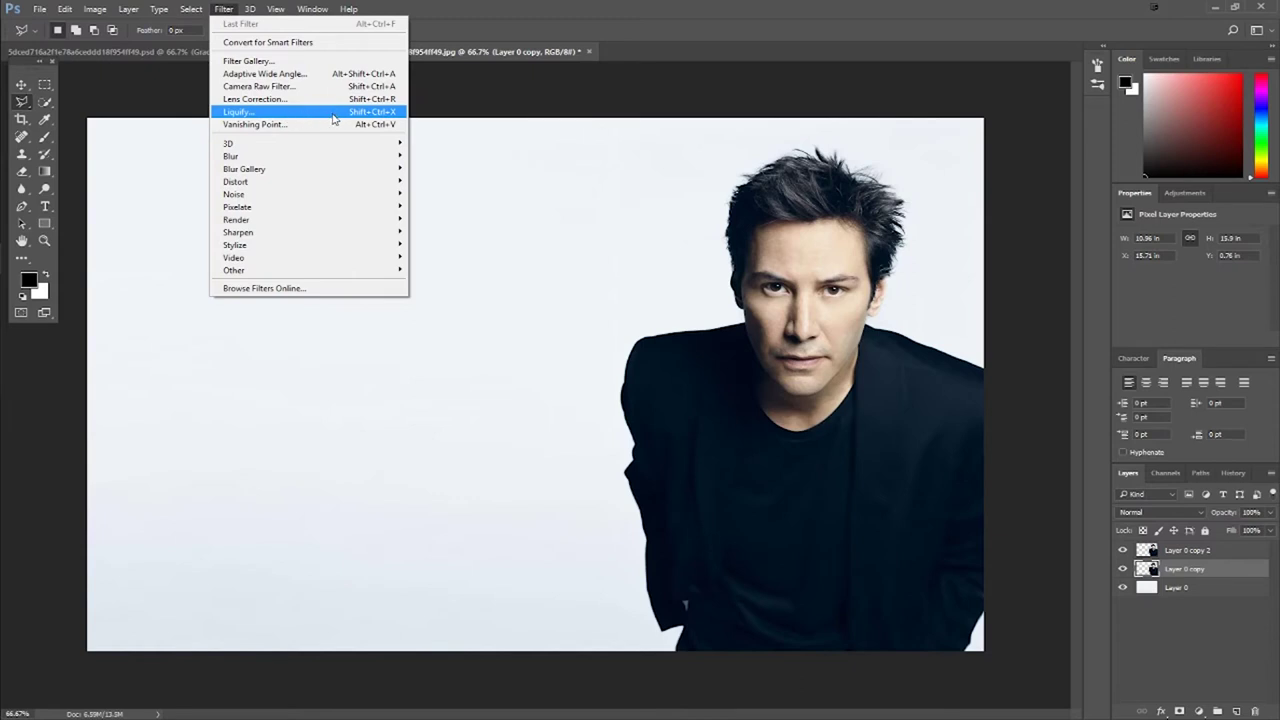
# Liquify Layer 0 copy with Forward Warp, smearing hair and dark body far left.
pyautogui.click(275, 113)
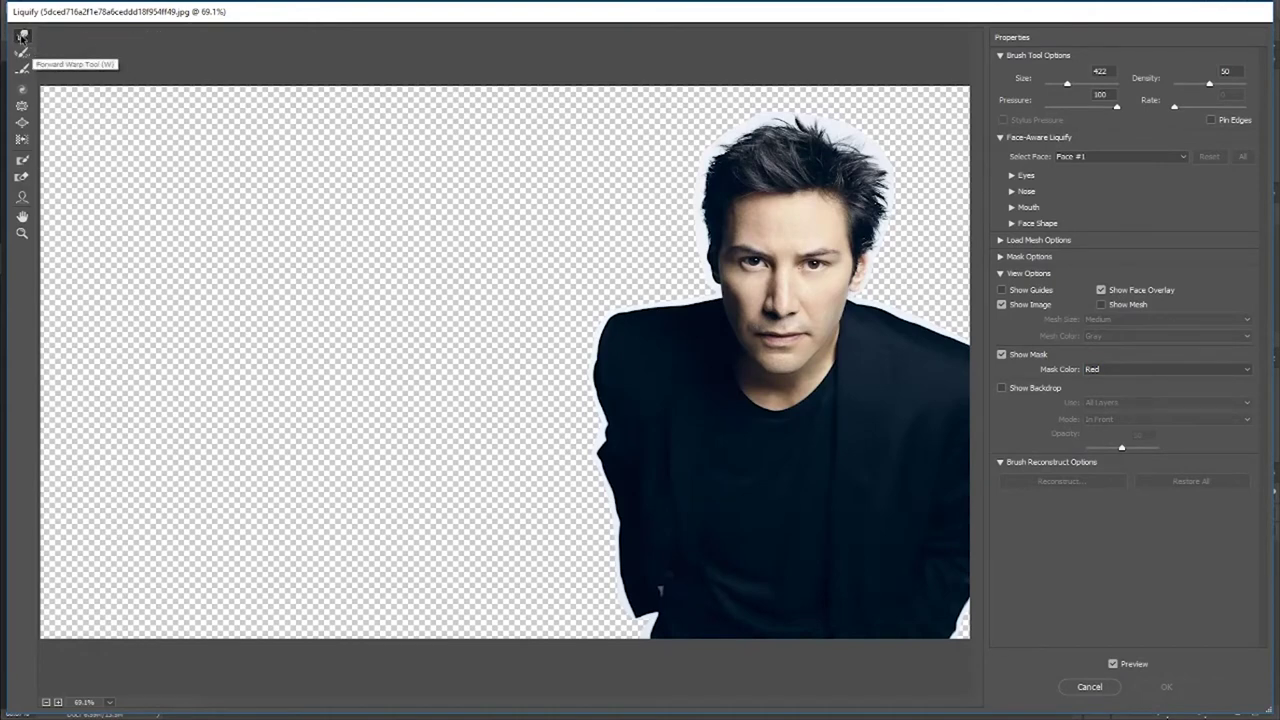
pyautogui.click(24, 37)
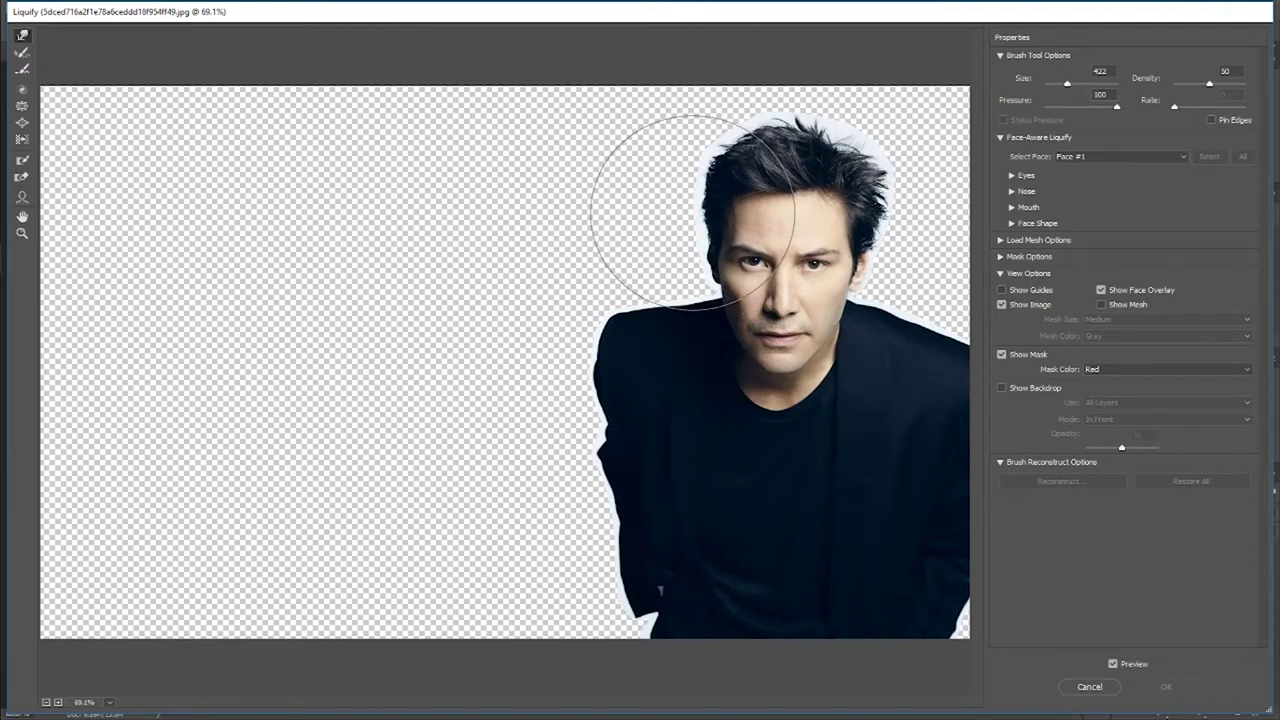
pyautogui.moveTo(663, 183)
pyautogui.mouseDown()
pyautogui.moveTo(537, 186)
pyautogui.moveTo(660, 177)
pyautogui.moveTo(528, 132)
pyautogui.moveTo(543, 78)
pyautogui.moveTo(609, 110)
pyautogui.moveTo(655, 100)
pyautogui.moveTo(575, 145)
pyautogui.moveTo(614, 265)
pyautogui.moveTo(600, 325)
pyautogui.moveTo(510, 390)
pyautogui.moveTo(416, 240)
pyautogui.moveTo(437, 423)
pyautogui.moveTo(589, 509)
pyautogui.moveTo(560, 557)
pyautogui.moveTo(450, 620)
pyautogui.moveTo(560, 491)
pyautogui.moveTo(423, 406)
pyautogui.moveTo(406, 320)
pyautogui.moveTo(636, 248)
pyautogui.mouseUp()
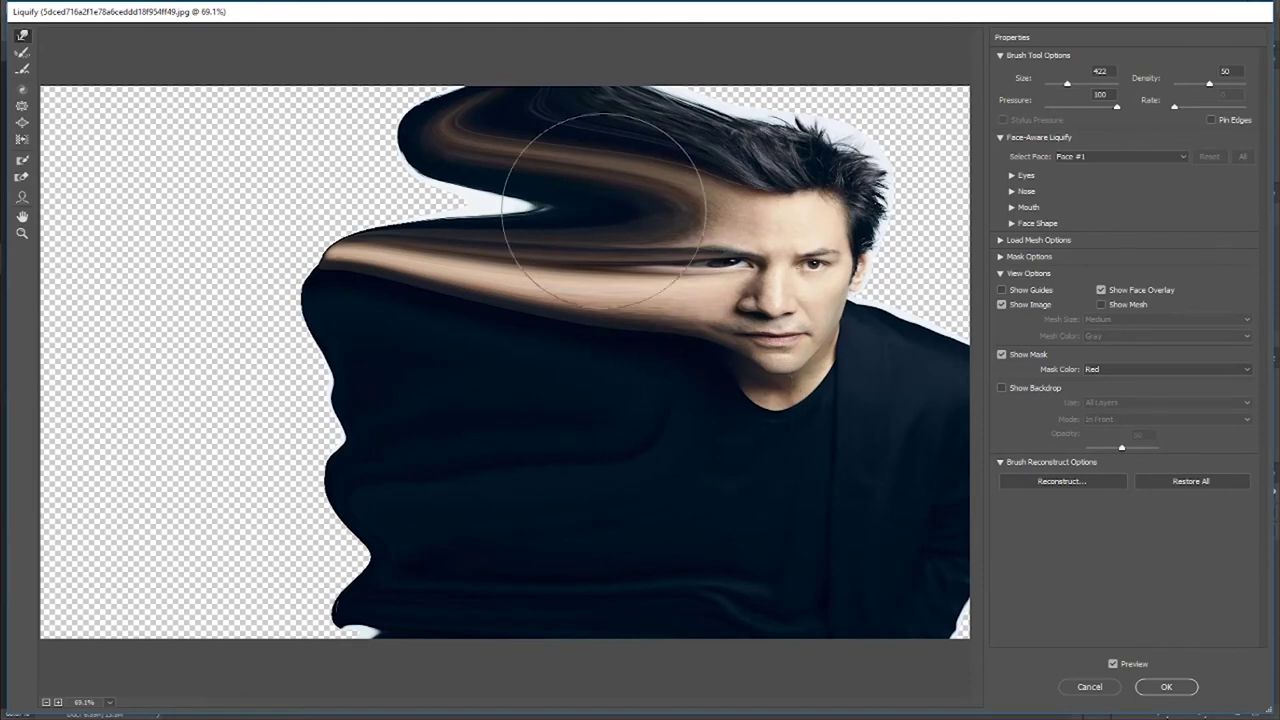
pyautogui.moveTo(571, 200); pyautogui.dragTo(471, 329)
pyautogui.moveTo(876, 247); pyautogui.dragTo(925, 235)
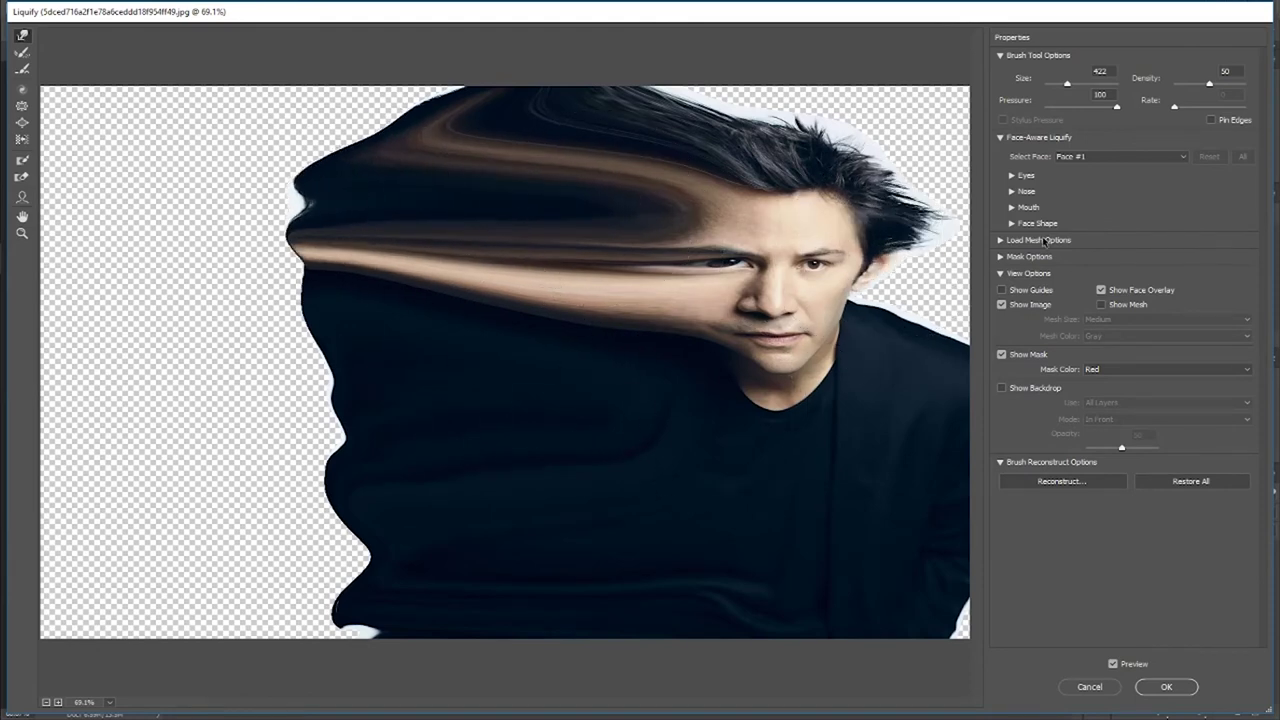
pyautogui.hotkey('ctrl', 'z')
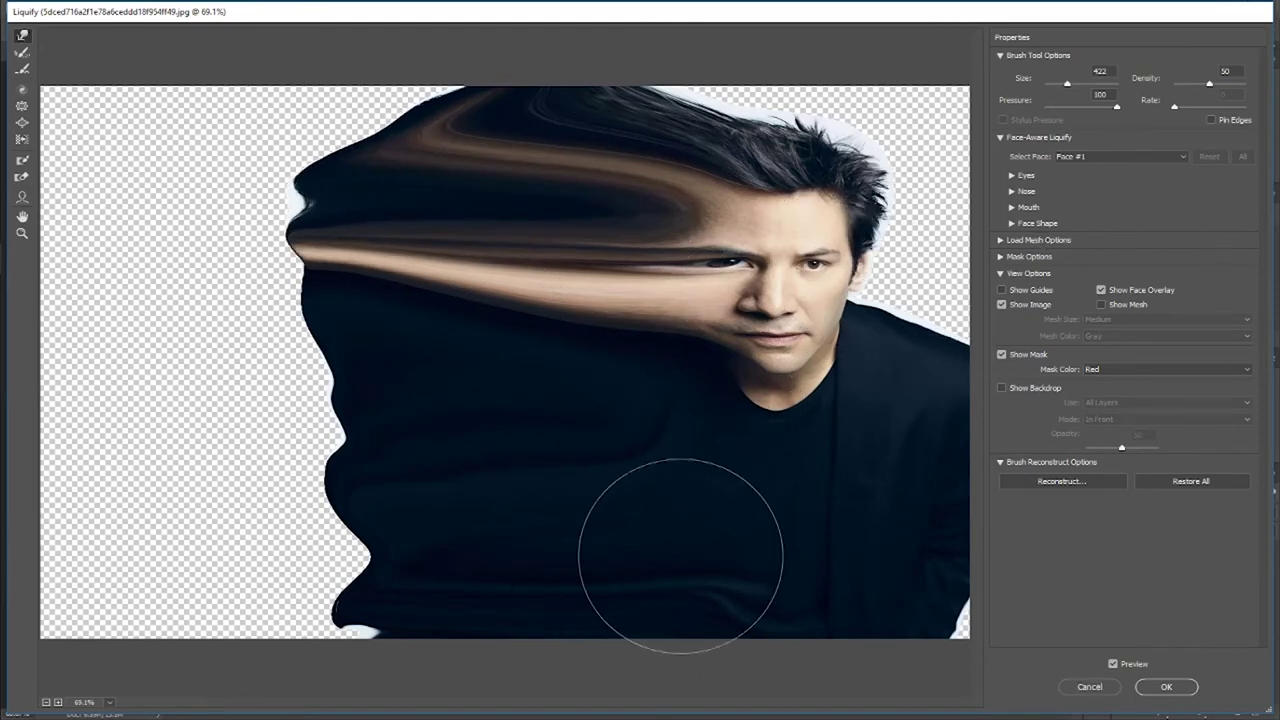
pyautogui.hotkey('ctrl', 'z')
pyautogui.moveTo(491, 400)
pyautogui.mouseDown()
pyautogui.moveTo(229, 229)
pyautogui.moveTo(223, 177)
pyautogui.mouseUp()
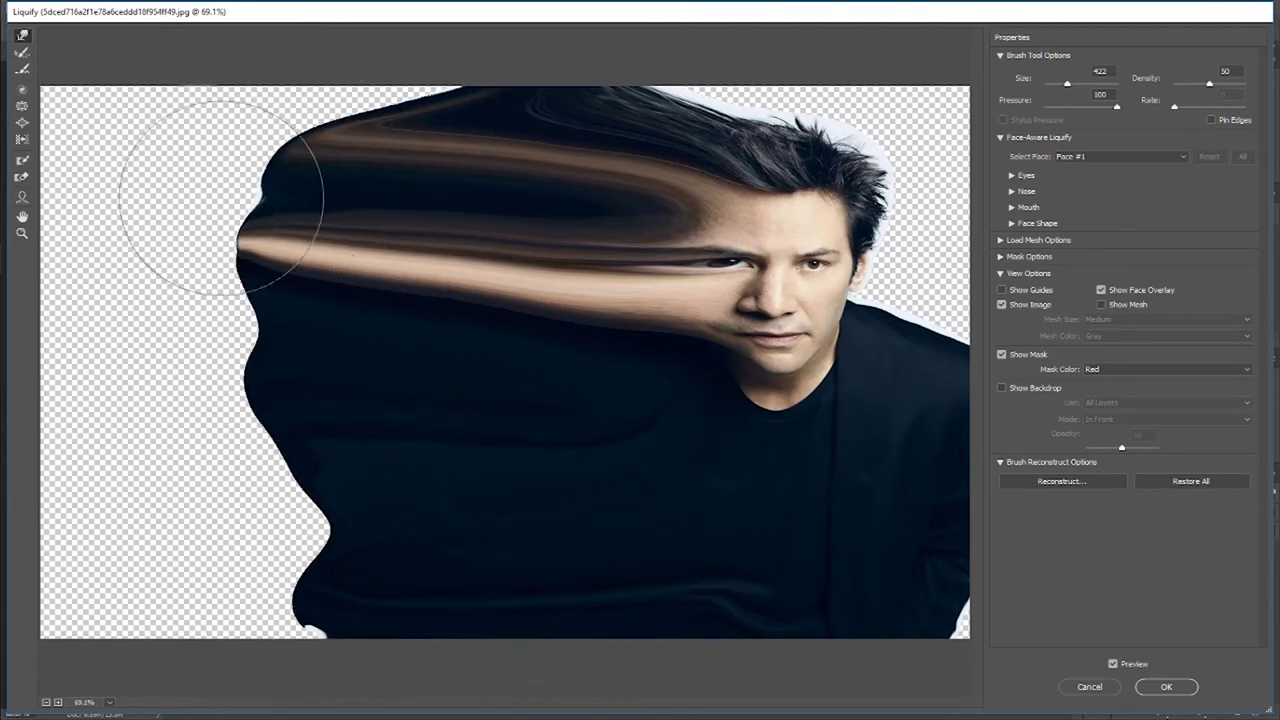
pyautogui.moveTo(423, 402); pyautogui.dragTo(110, 405)
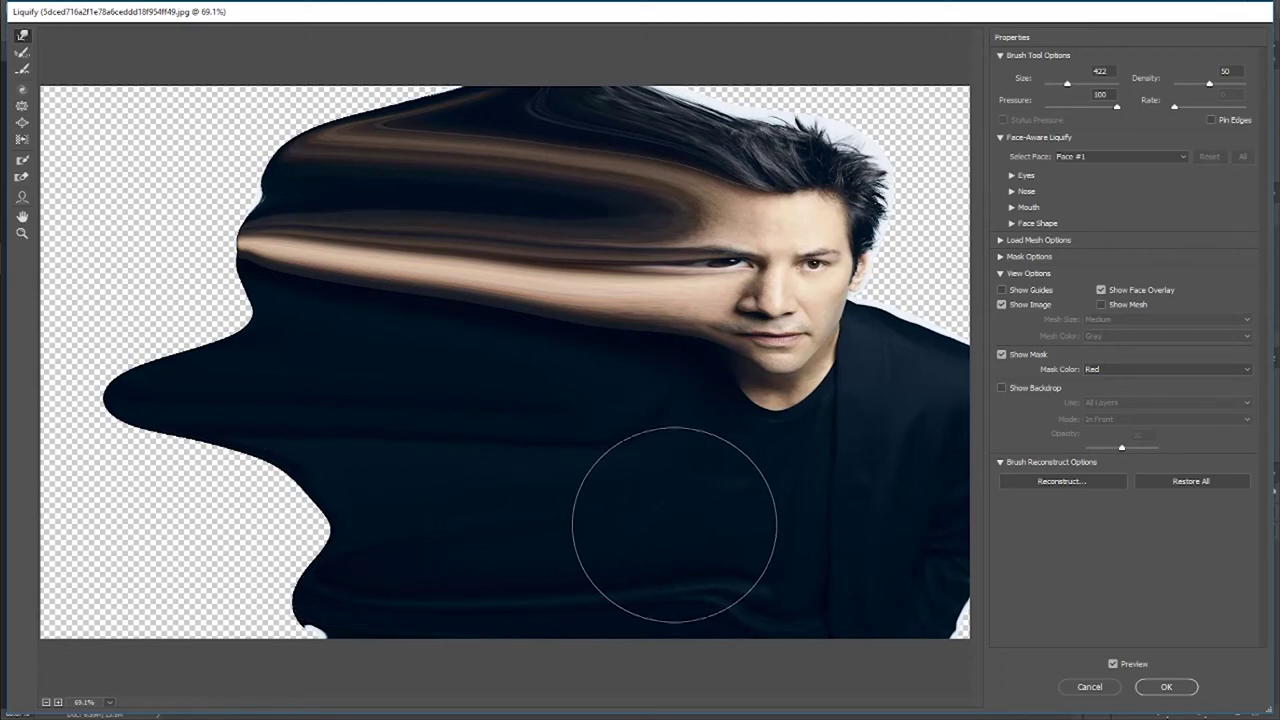
pyautogui.click(1187, 693)
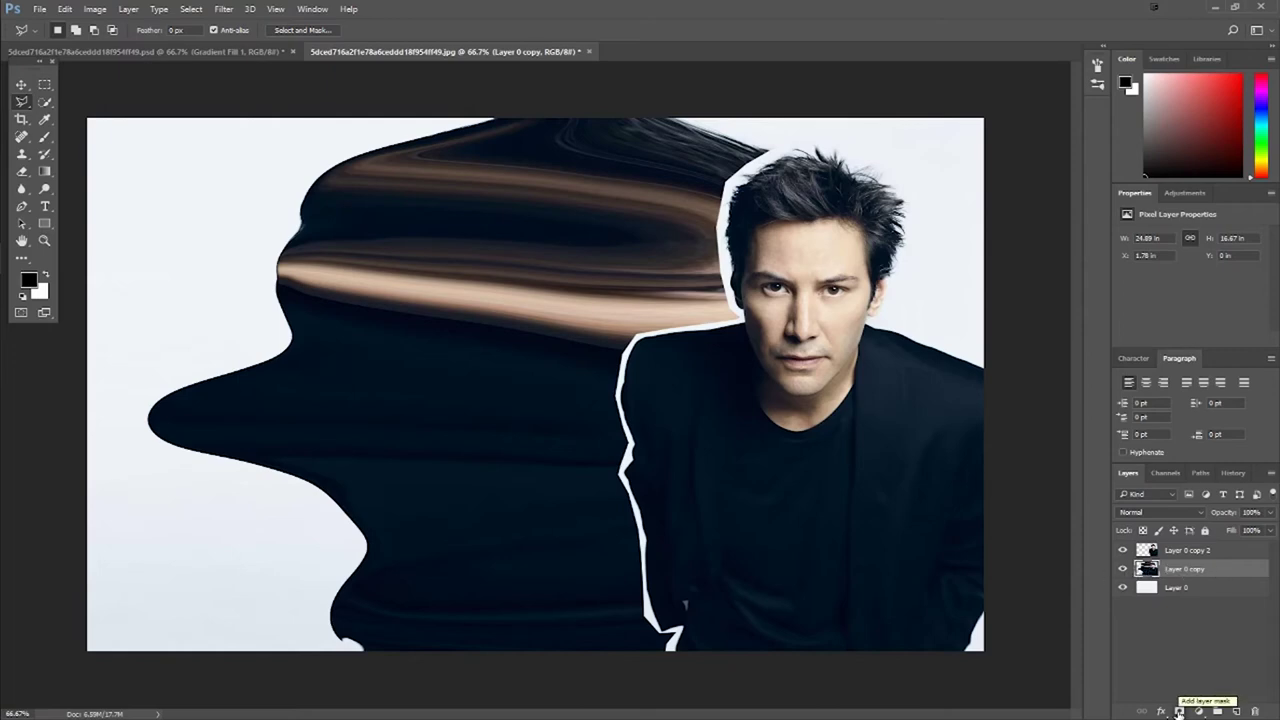
# Give Layer 0 copy an inverted black mask, then select Layer 0 copy 2.
pyautogui.click(1179, 711)
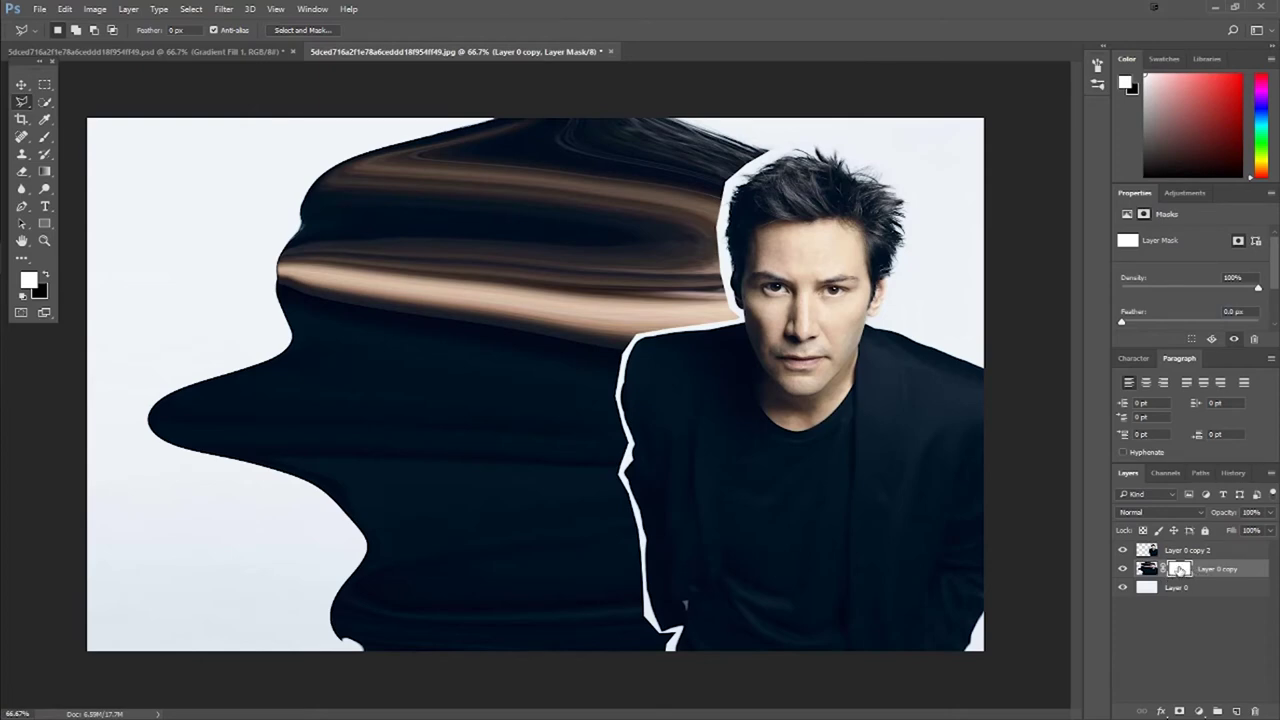
pyautogui.hotkey('ctrl', 'i')
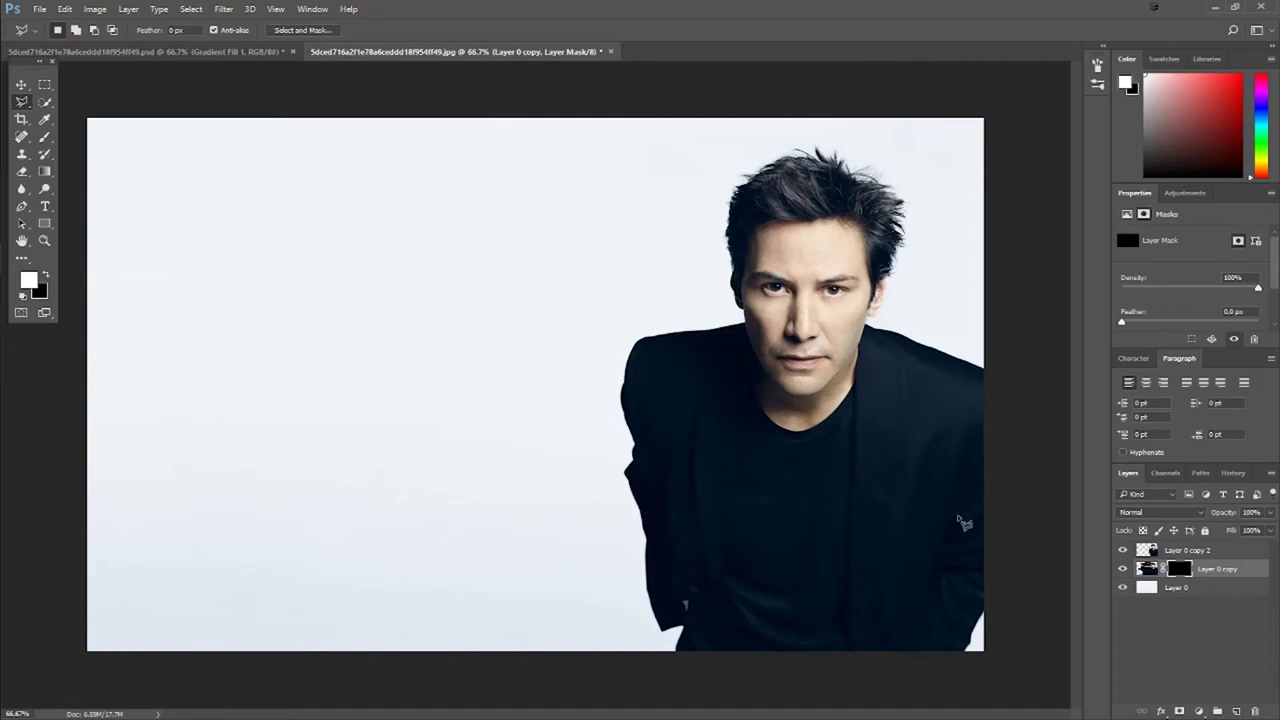
pyautogui.click(1188, 555)
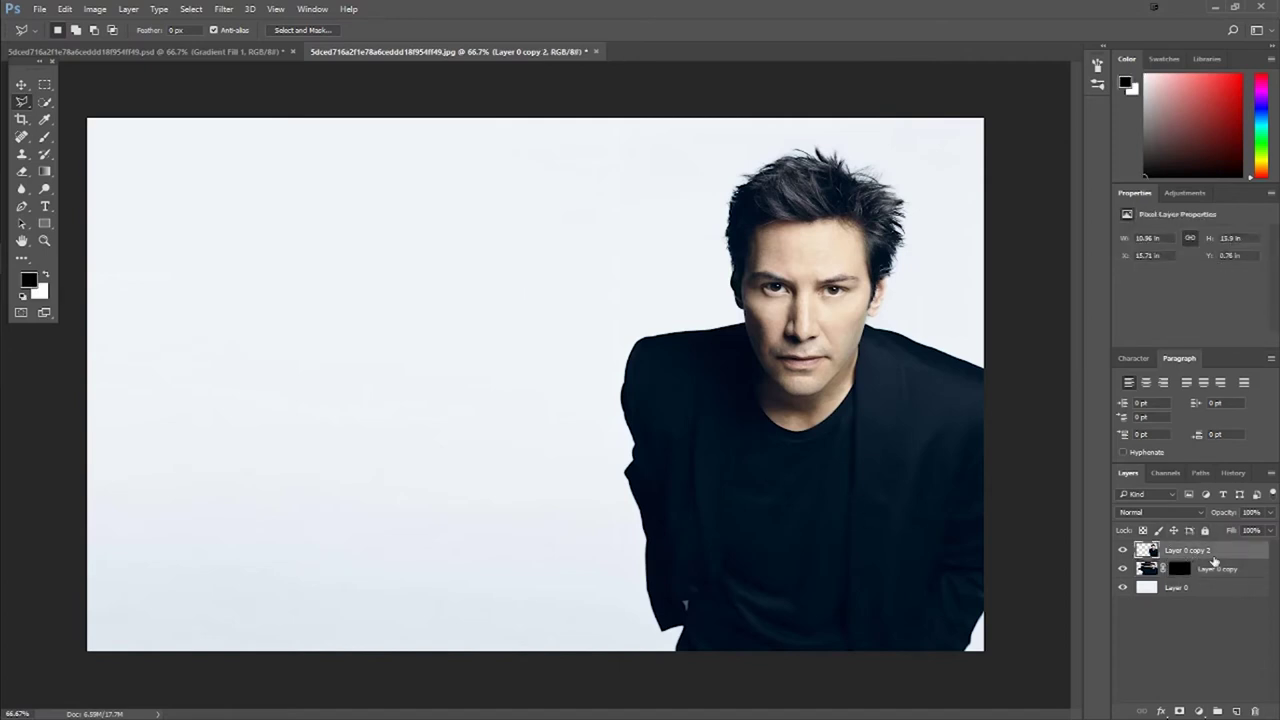
# Add a white mask to Layer 0 copy 2 and ready a black Brush targeting it.
pyautogui.click(1180, 711)
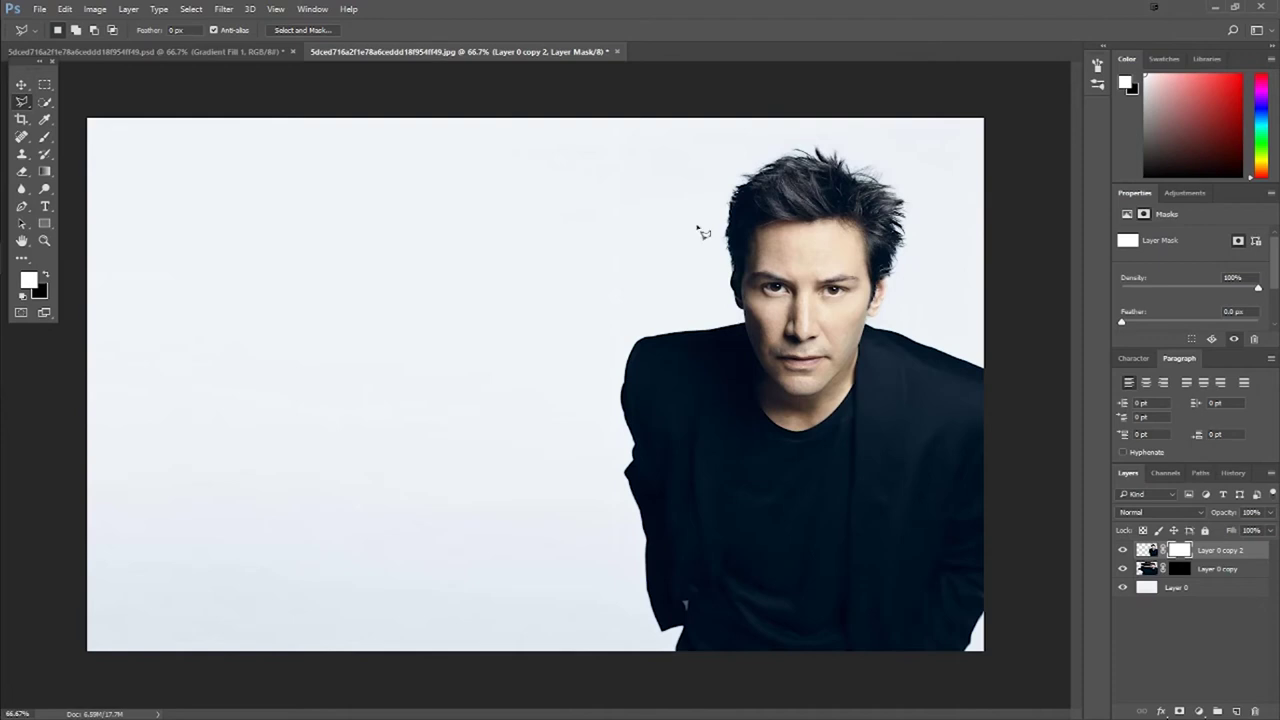
pyautogui.click(43, 139)
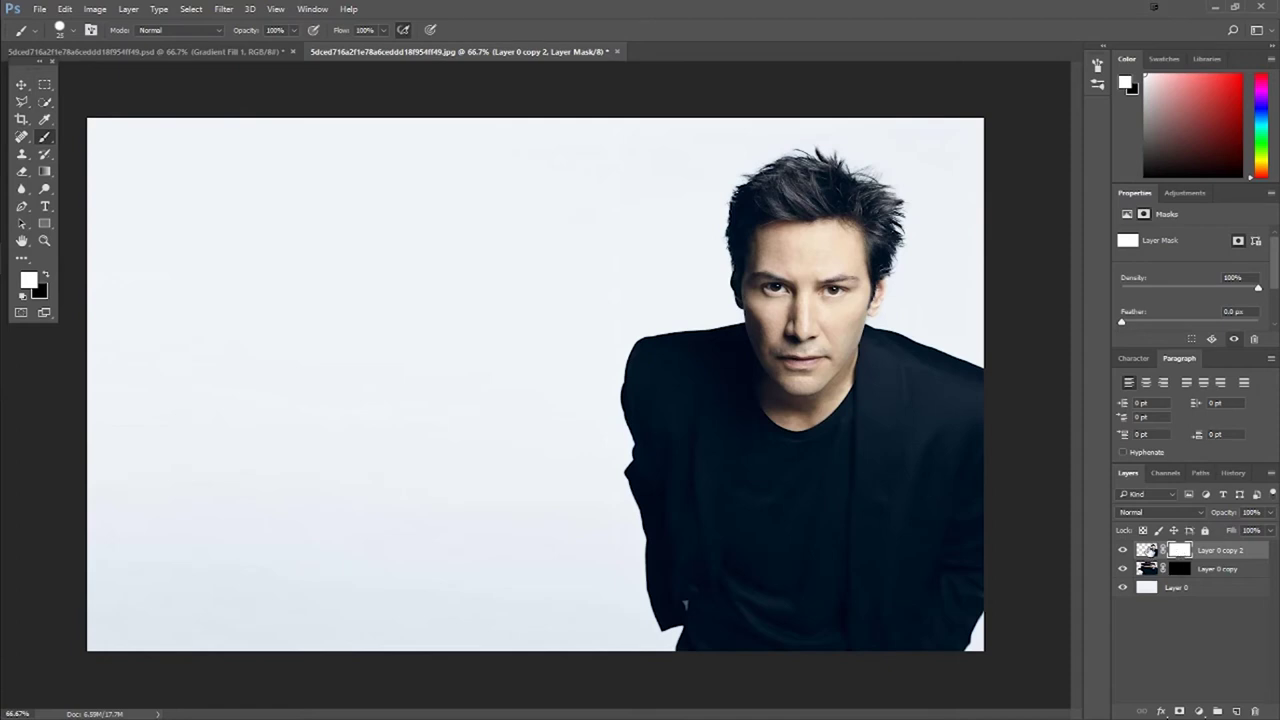
pyautogui.click(1147, 550)
pyautogui.click(1179, 551)
pyautogui.click(46, 276)
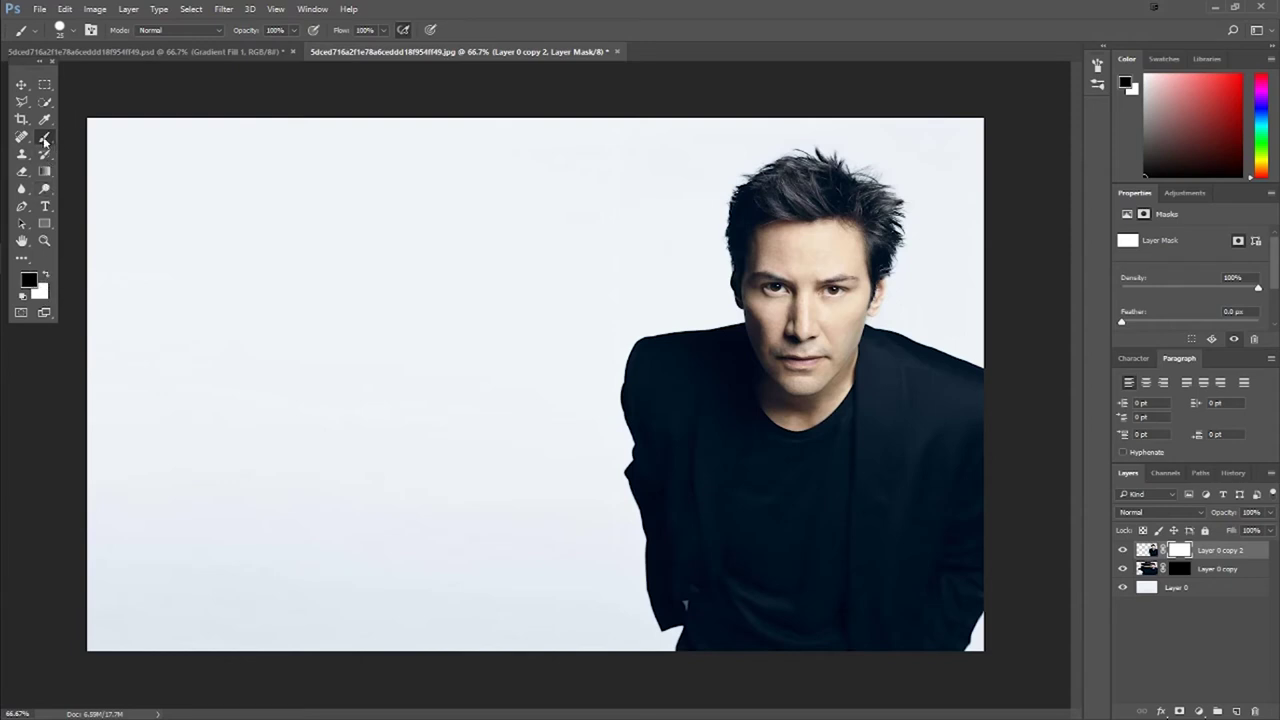
pyautogui.click(91, 31)
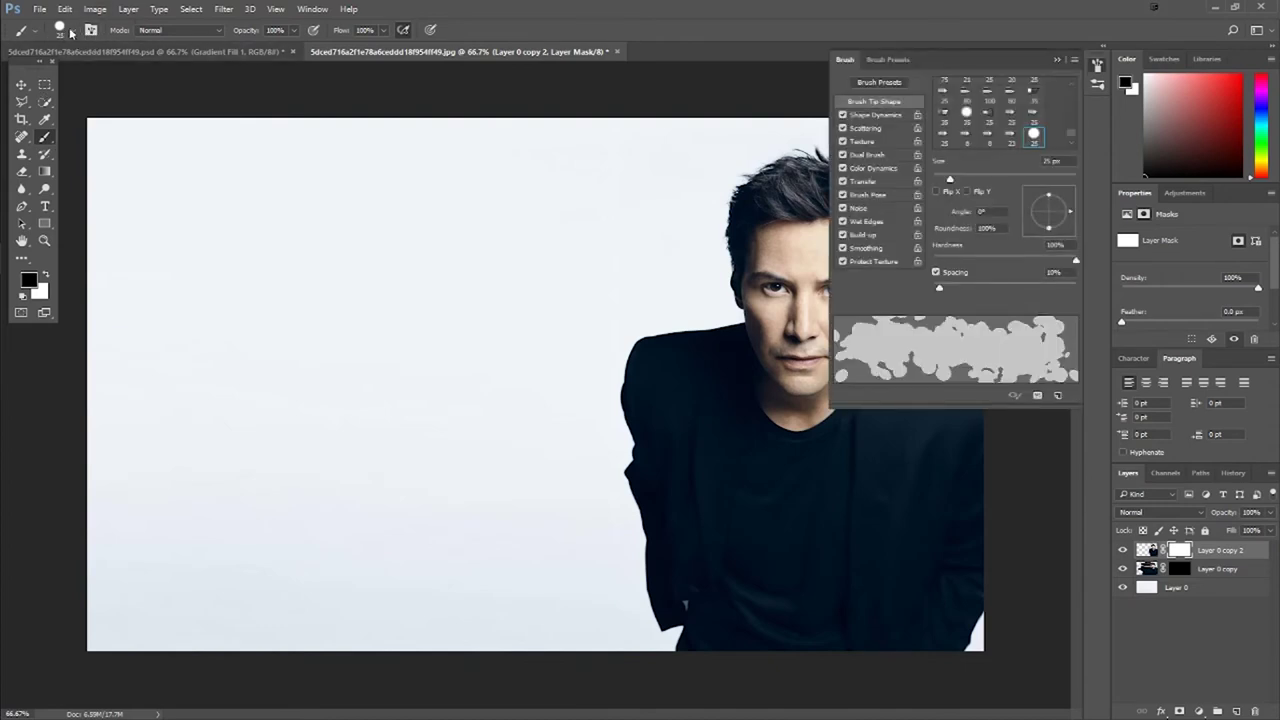
# Pick a particle splatter brush tip from the brush tip list.
pyautogui.click(73, 32)
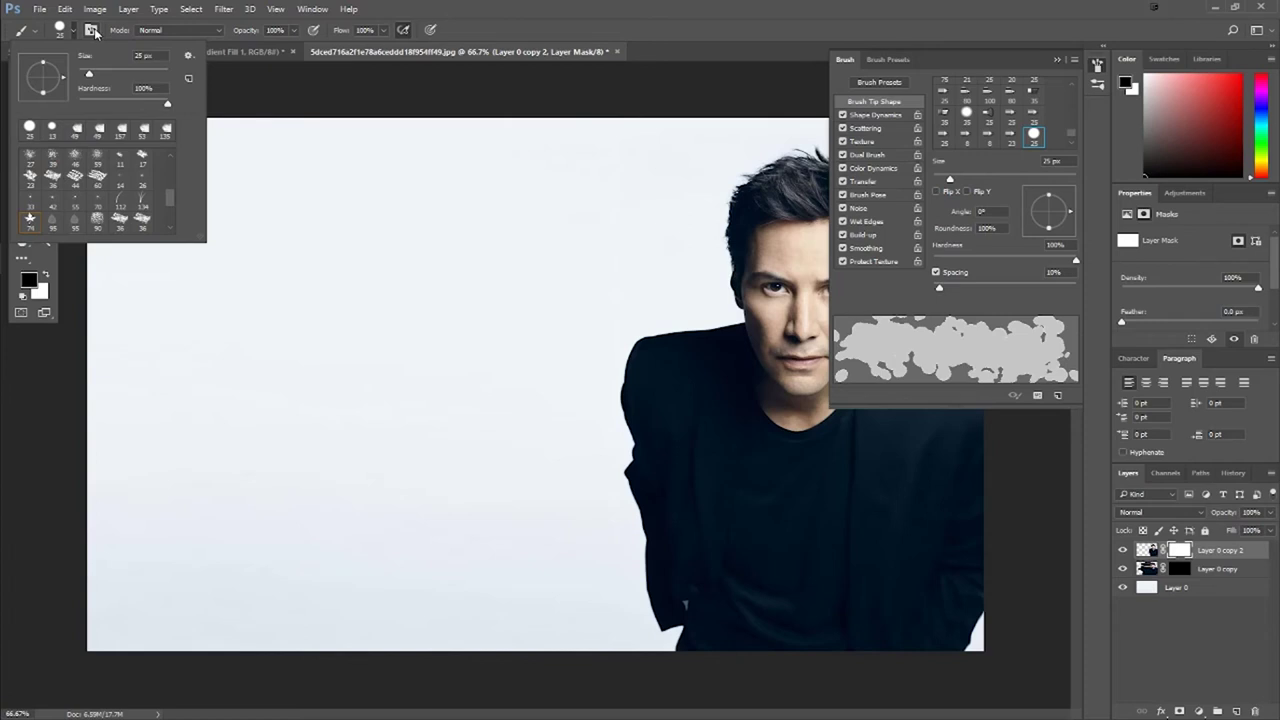
pyautogui.click(91, 30)
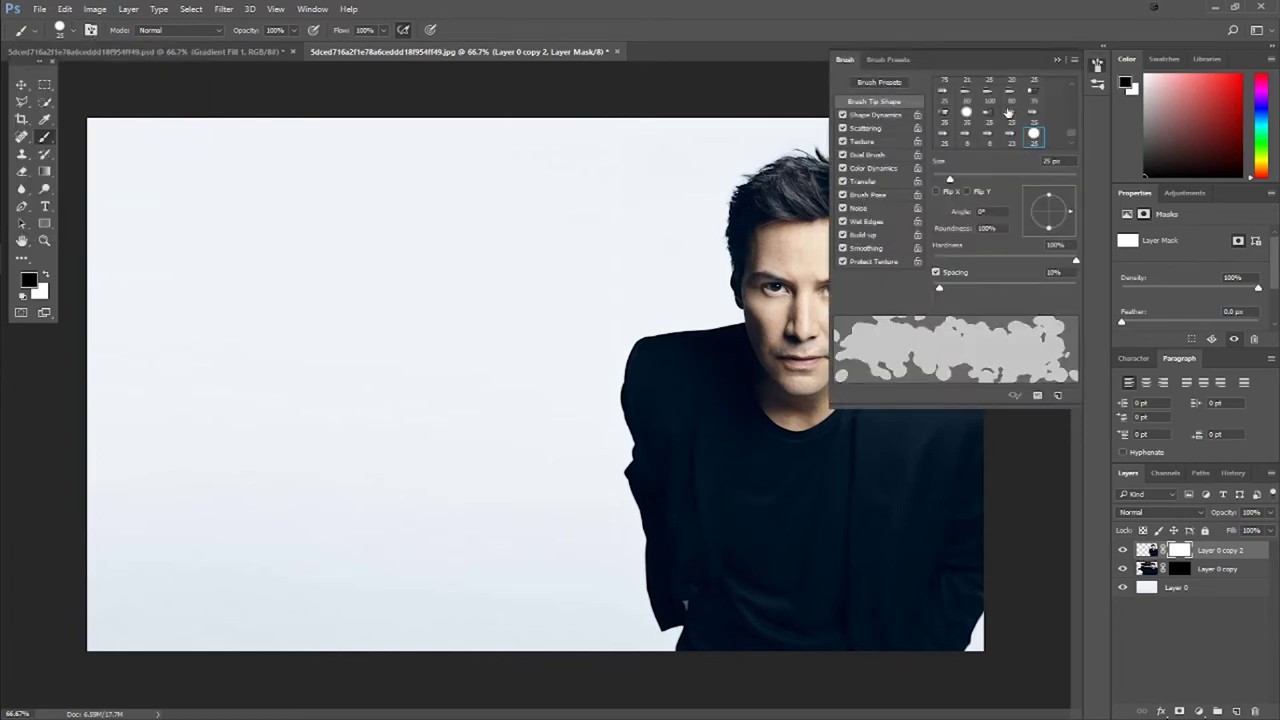
pyautogui.scroll(-5, 1005, 112)
pyautogui.click(1036, 118)
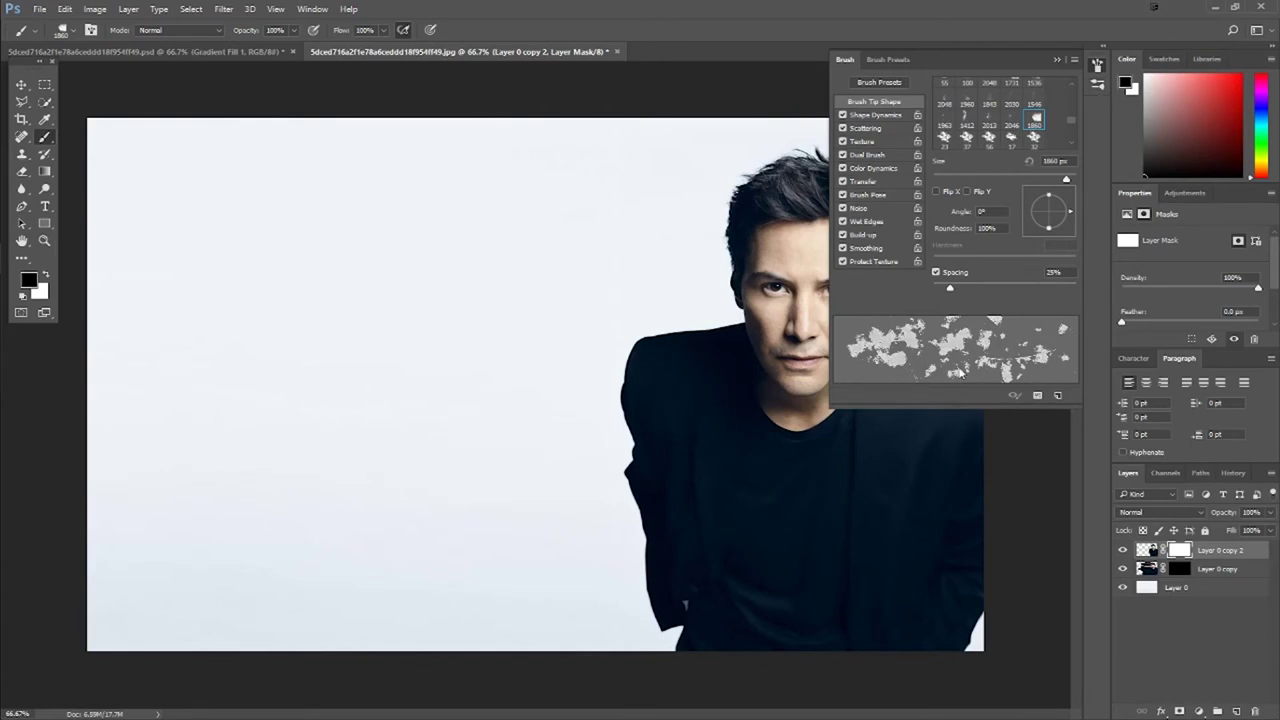
pyautogui.moveTo(950, 287); pyautogui.dragTo(959, 286)
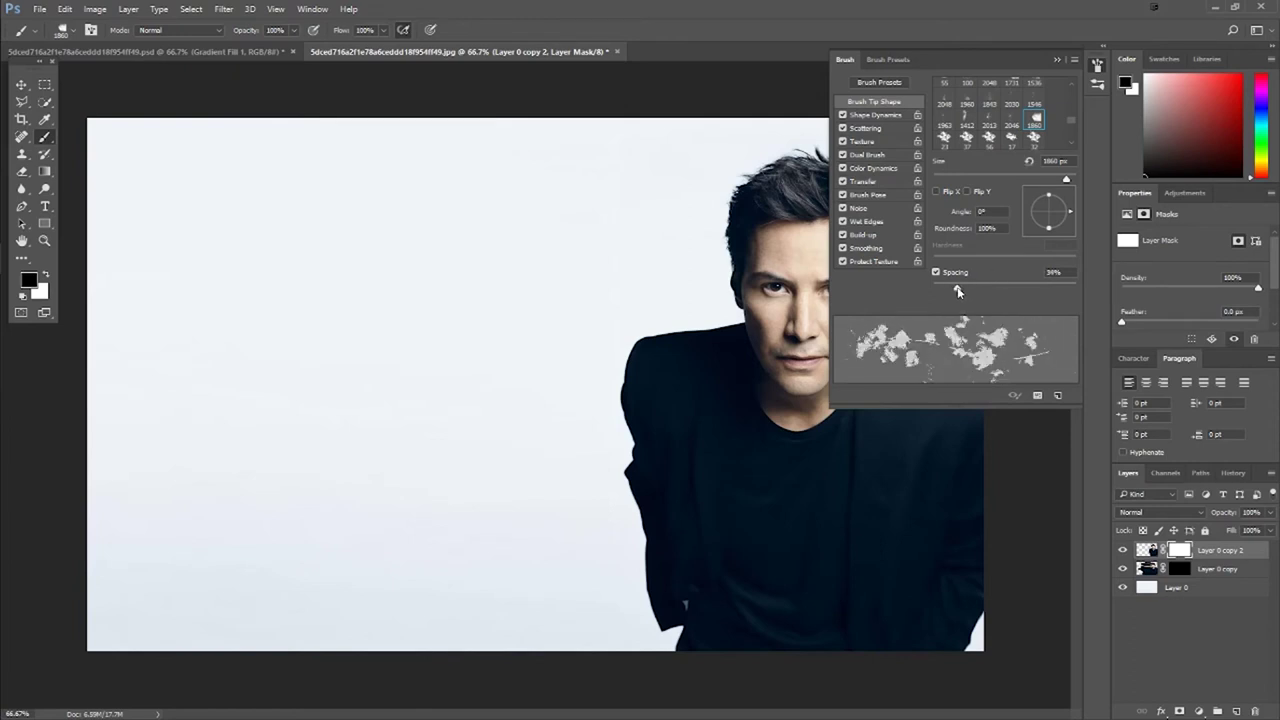
pyautogui.scroll(-1, 989, 116)
pyautogui.scroll(2, 989, 116)
pyautogui.scroll(2, 995, 120)
pyautogui.scroll(2, 1002, 126)
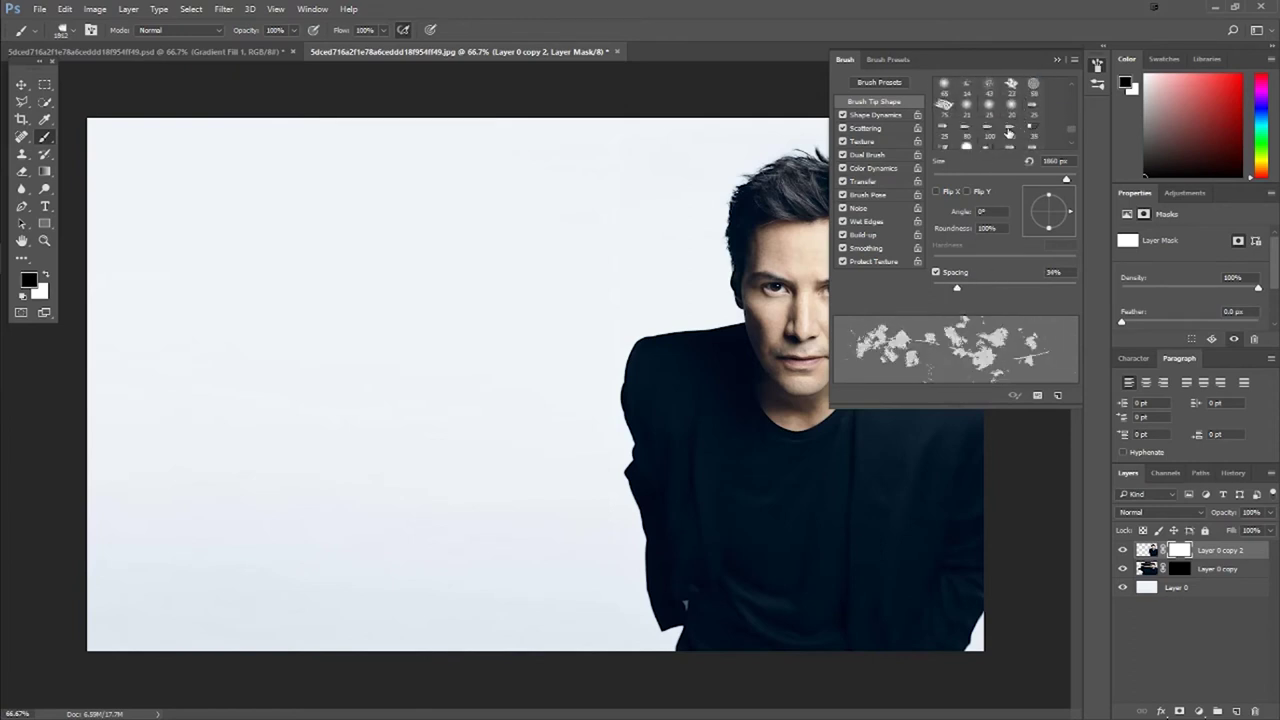
pyautogui.scroll(2, 1009, 133)
pyautogui.scroll(-2, 1012, 130)
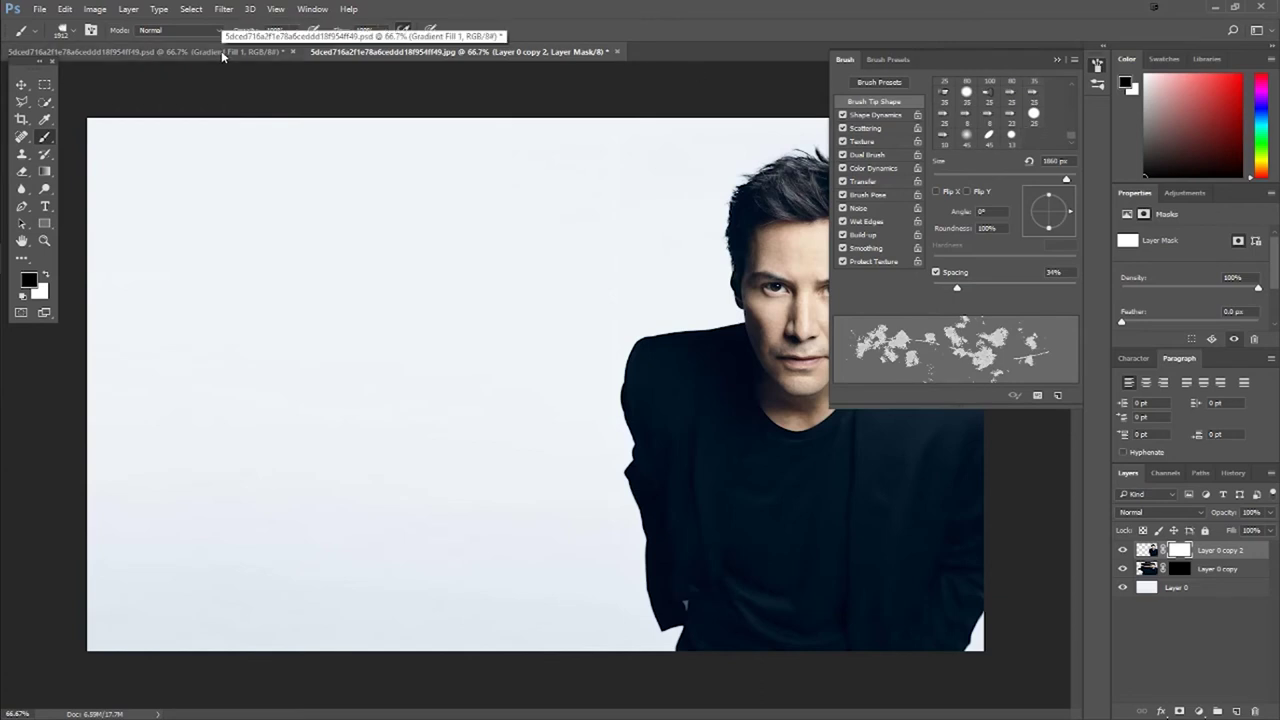
pyautogui.scroll(2, 1012, 135)
pyautogui.scroll(2, 1012, 143)
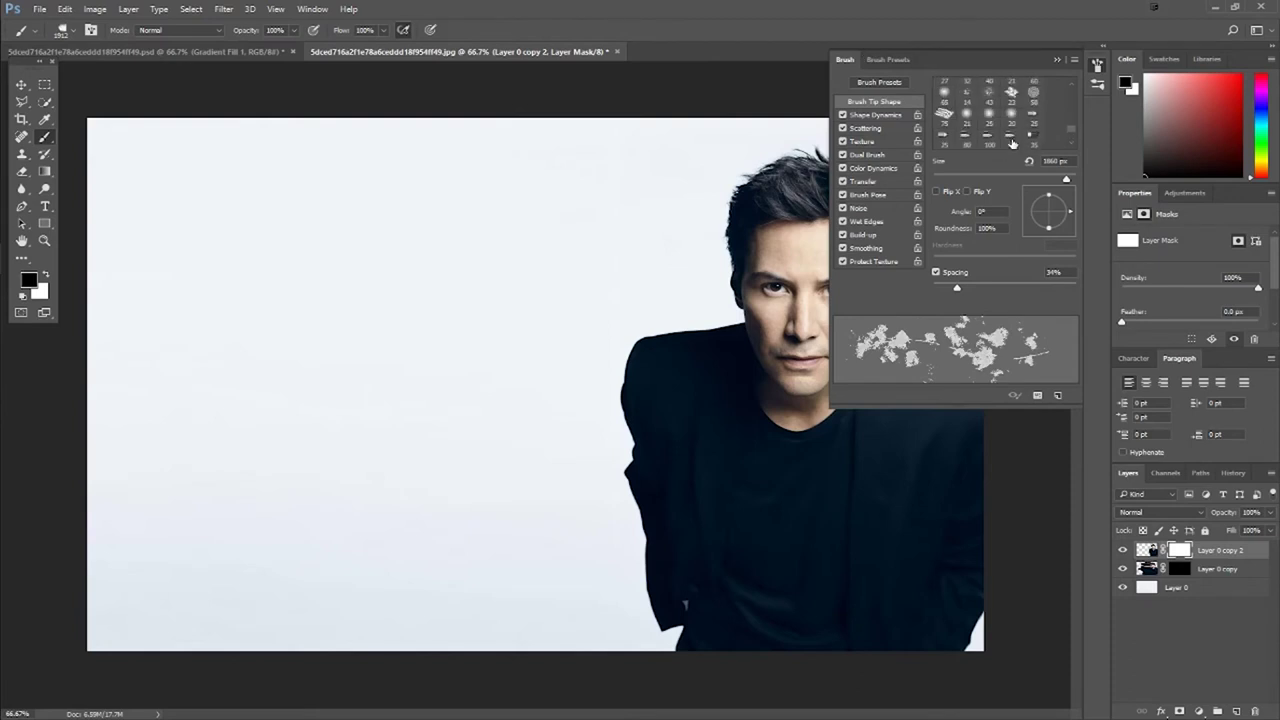
pyautogui.scroll(2, 1012, 140)
pyautogui.scroll(1, 1012, 135)
pyautogui.click(1013, 126)
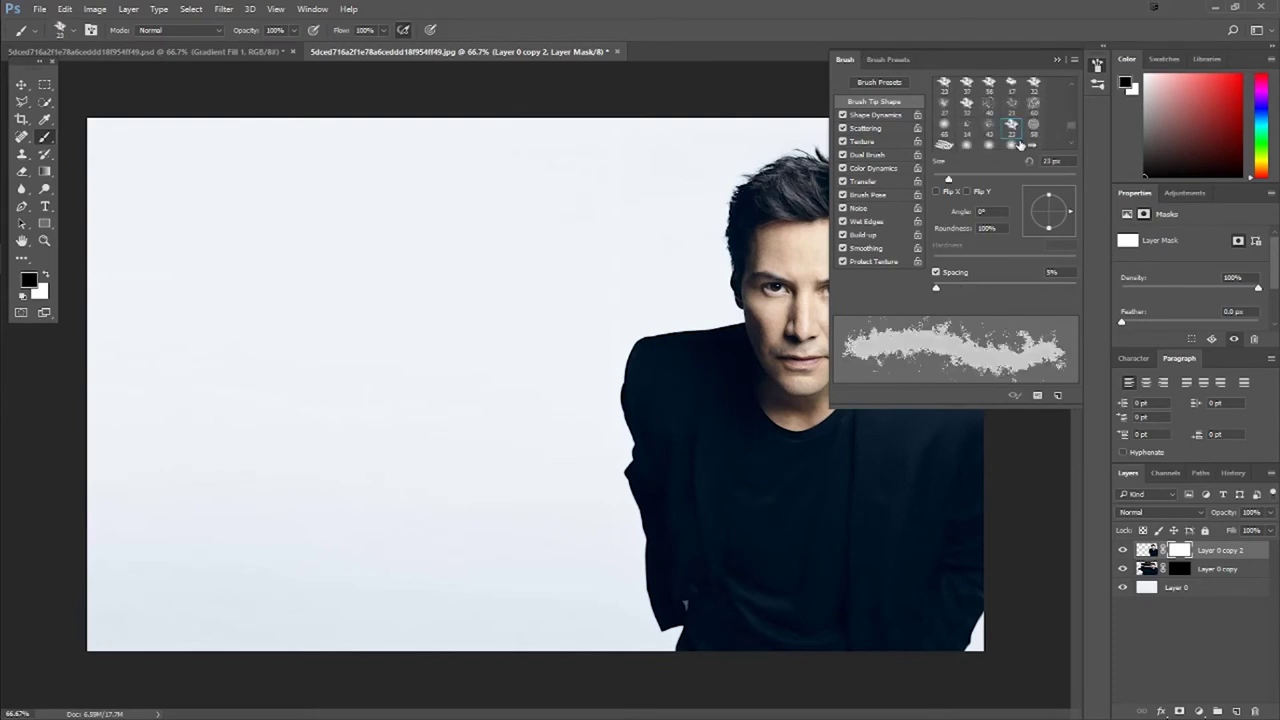
pyautogui.scroll(2, 1012, 140)
pyautogui.click(1033, 116)
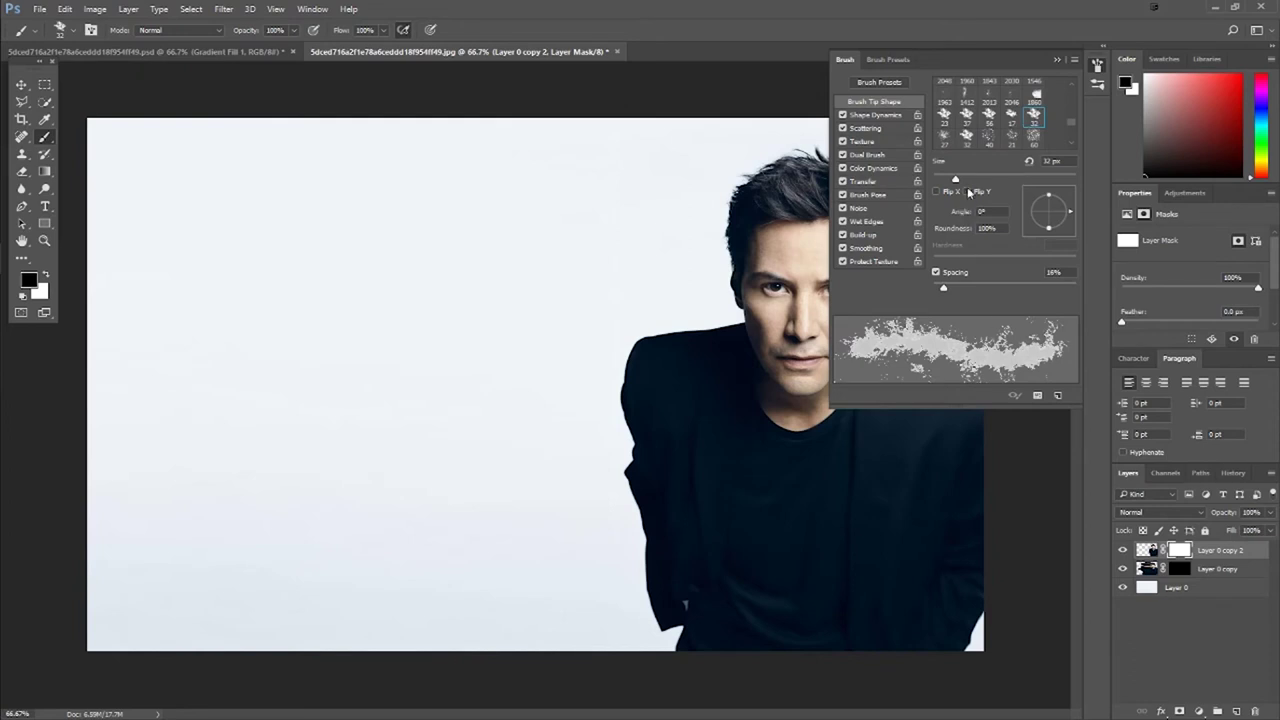
# Size the splatter tip to 53 px with 28% spacing, then close the brush settings.
pyautogui.moveTo(955, 179); pyautogui.dragTo(996, 190)
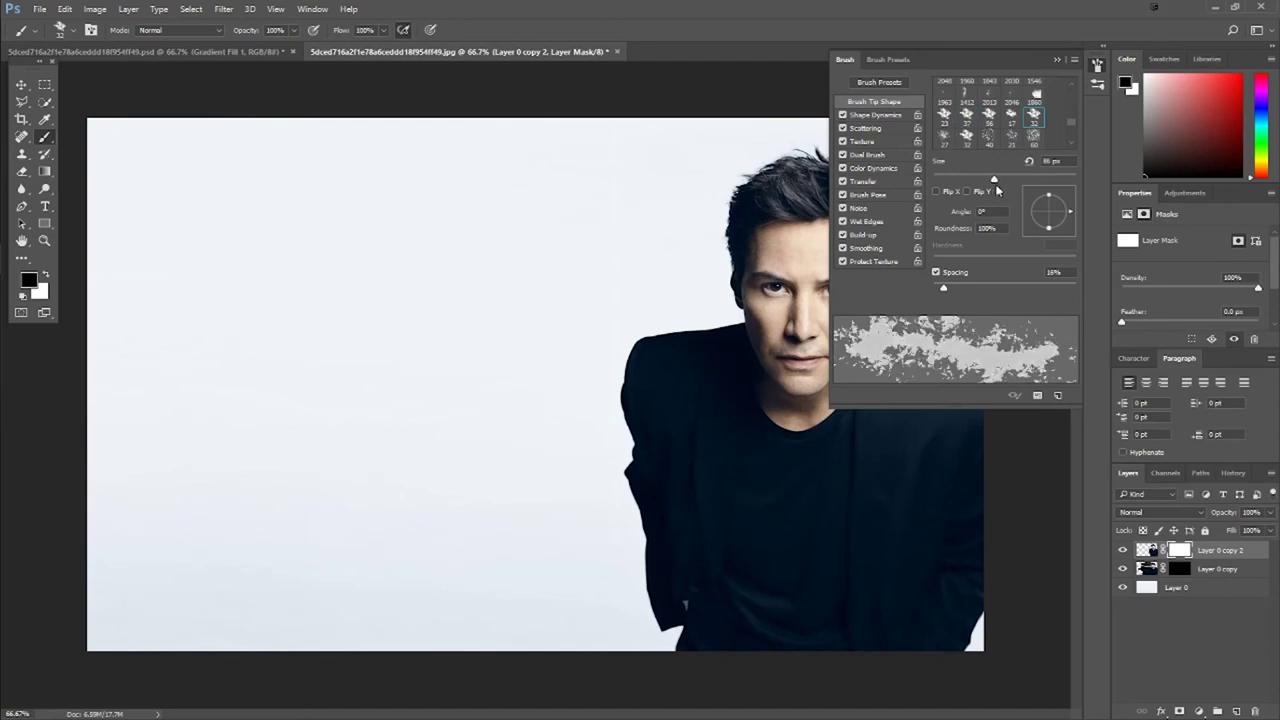
pyautogui.moveTo(996, 190)
pyautogui.mouseDown()
pyautogui.moveTo(957, 218)
pyautogui.moveTo(952, 243)
pyautogui.mouseUp()
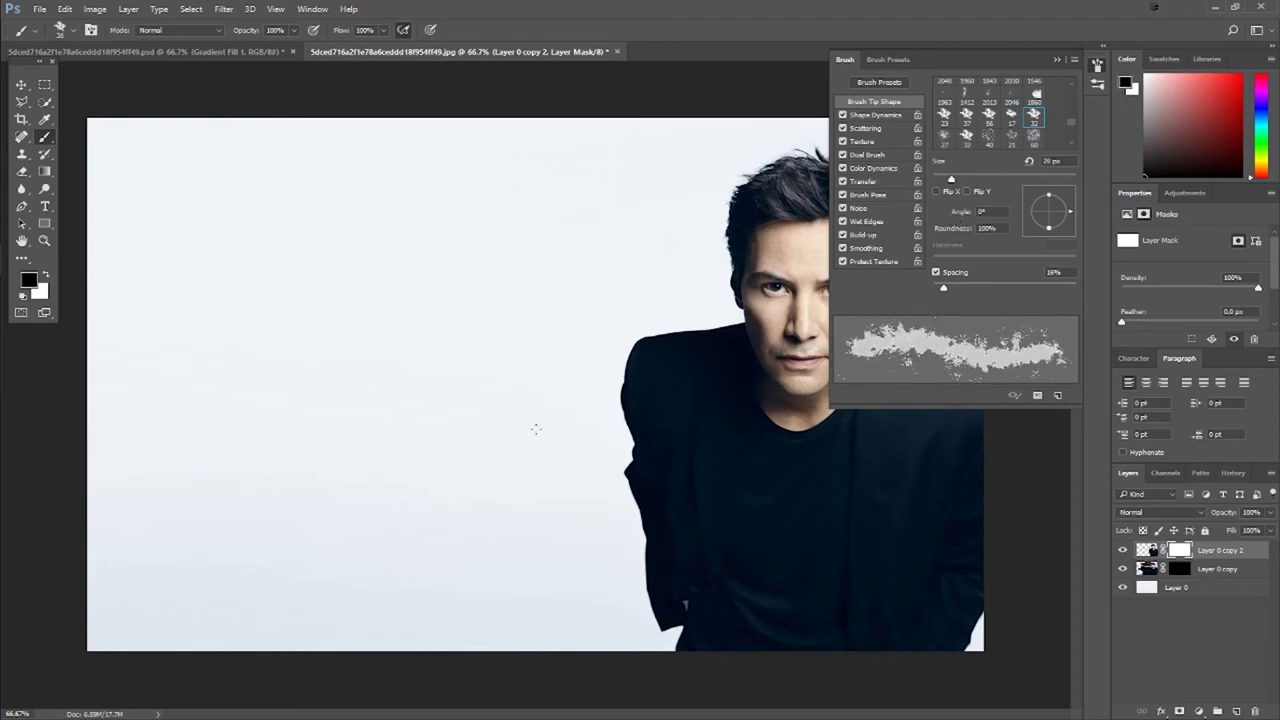
pyautogui.moveTo(943, 288); pyautogui.dragTo(995, 288)
pyautogui.moveTo(957, 182); pyautogui.dragTo(969, 181)
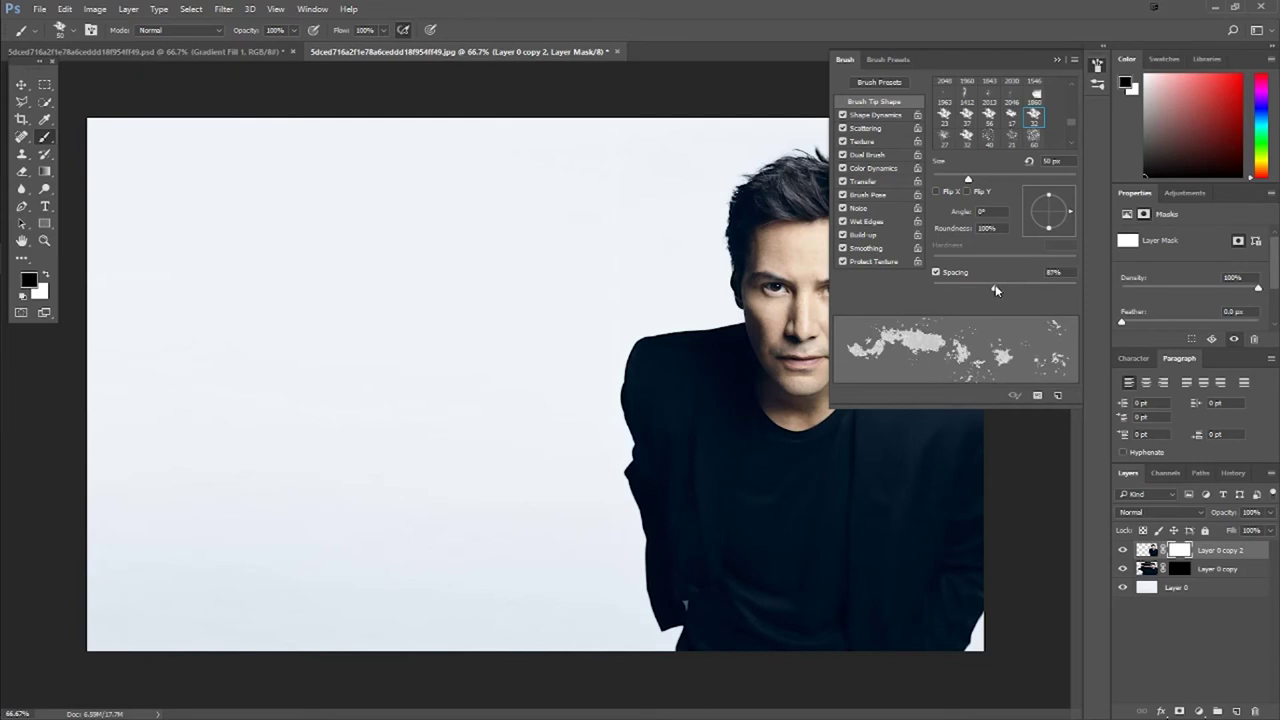
pyautogui.moveTo(995, 288); pyautogui.dragTo(963, 289)
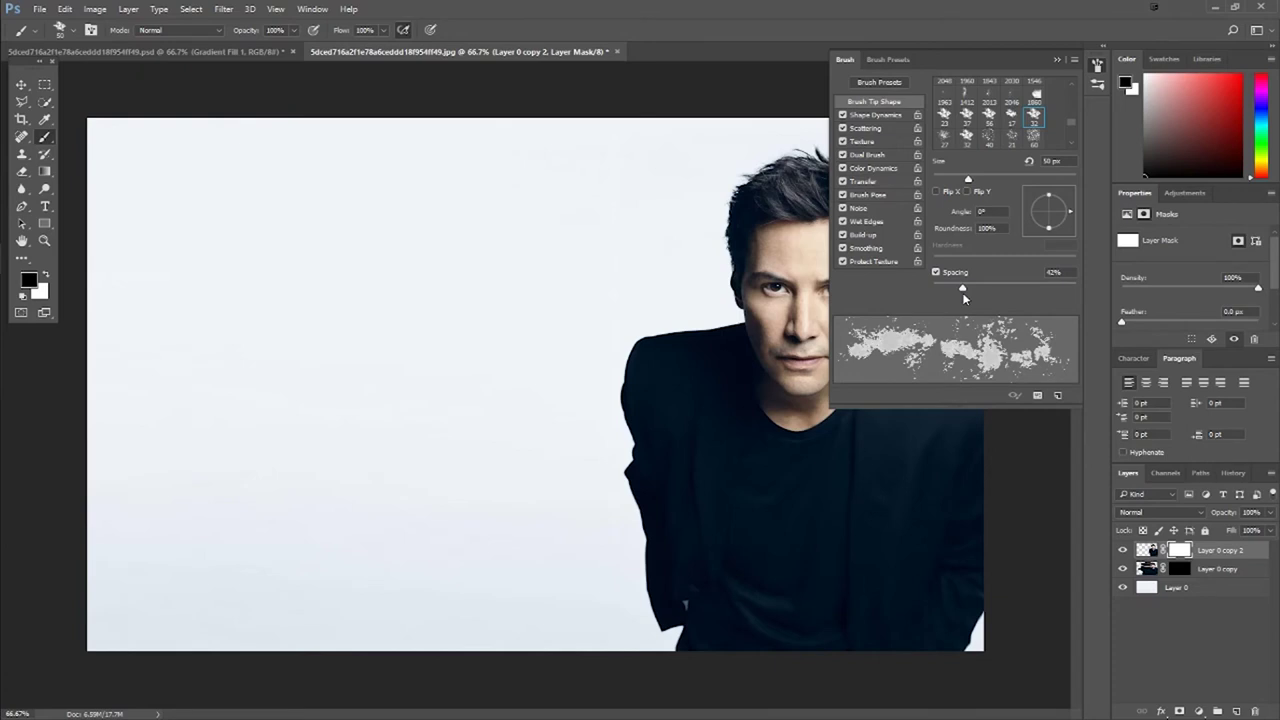
pyautogui.moveTo(963, 289); pyautogui.dragTo(958, 289)
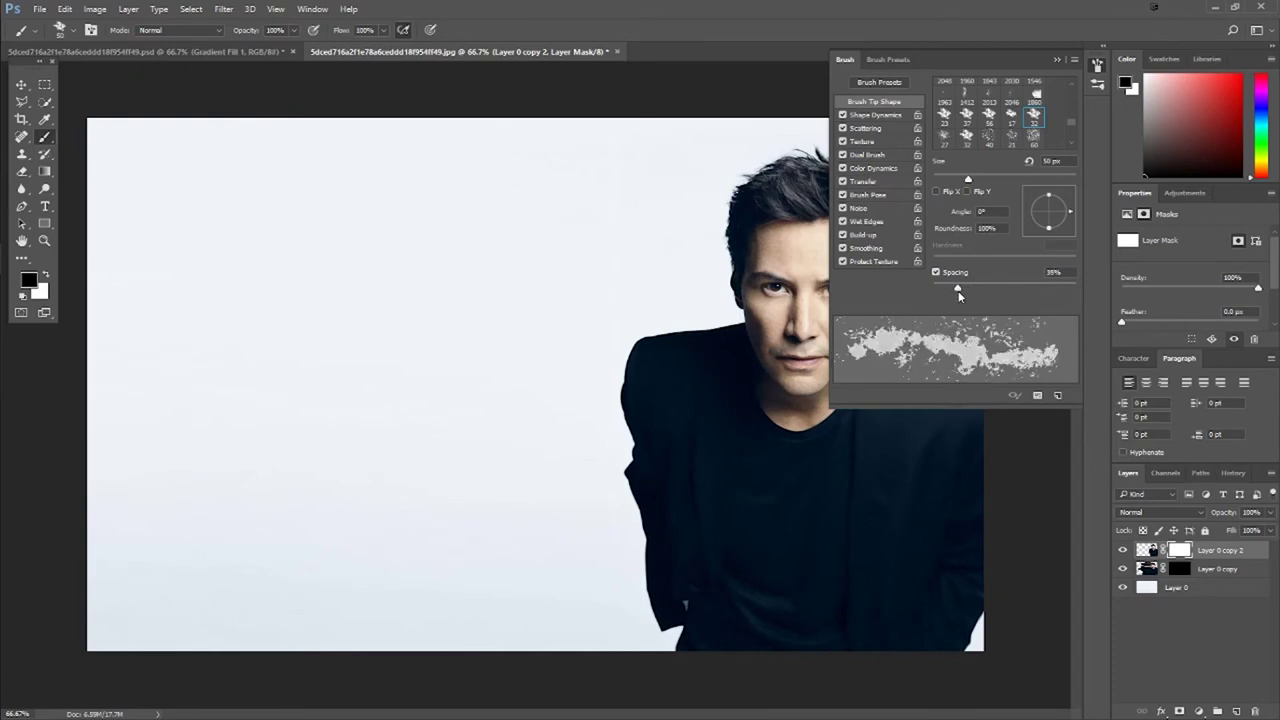
pyautogui.moveTo(969, 181); pyautogui.dragTo(971, 181)
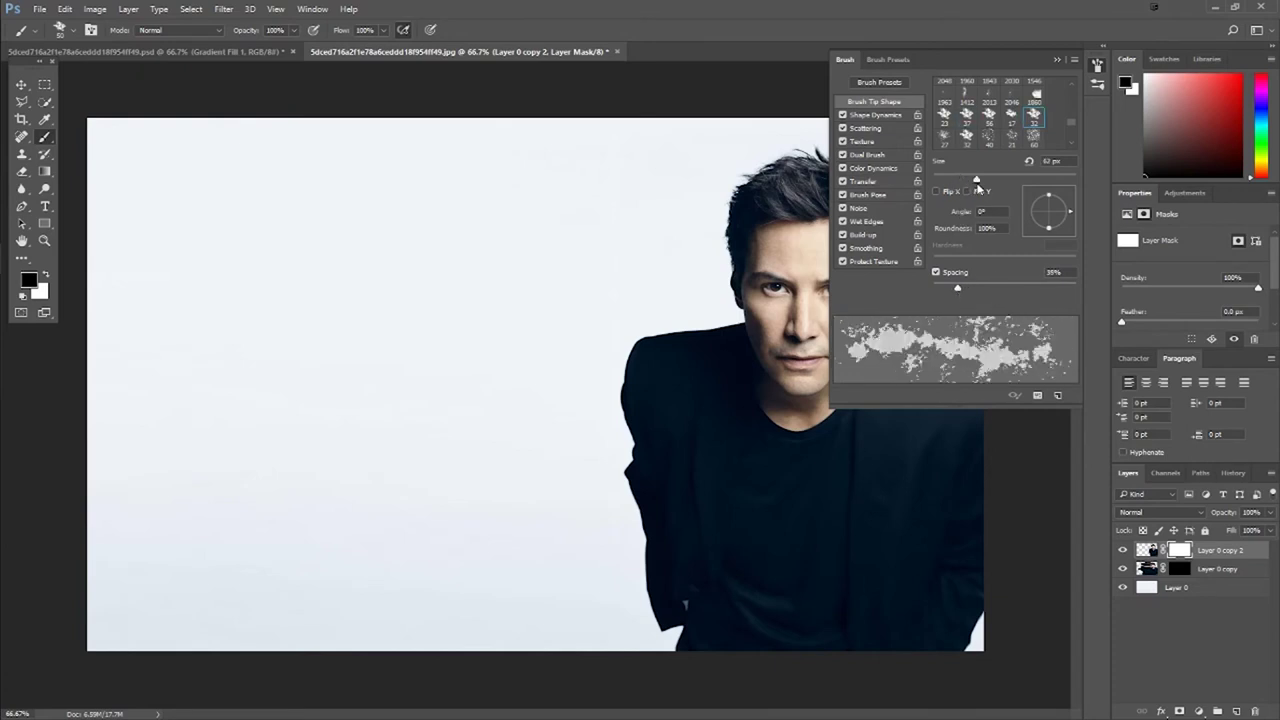
pyautogui.moveTo(966, 294); pyautogui.dragTo(954, 292)
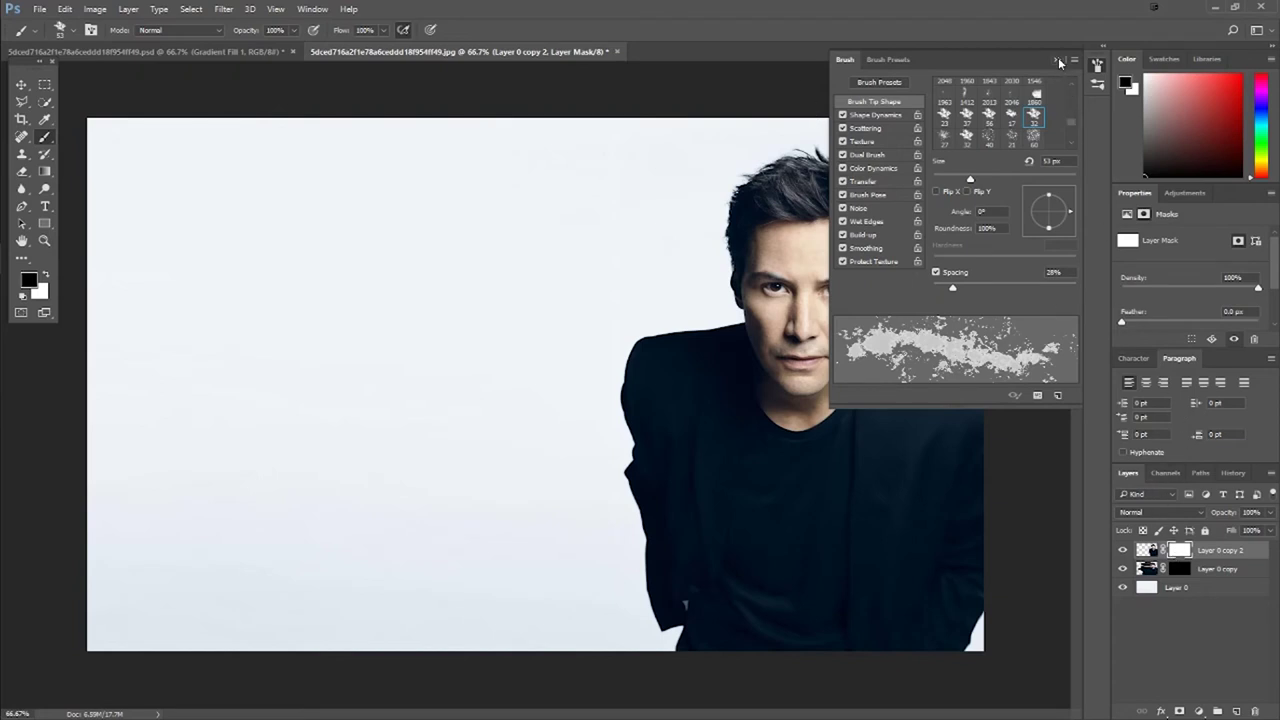
pyautogui.click(1058, 60)
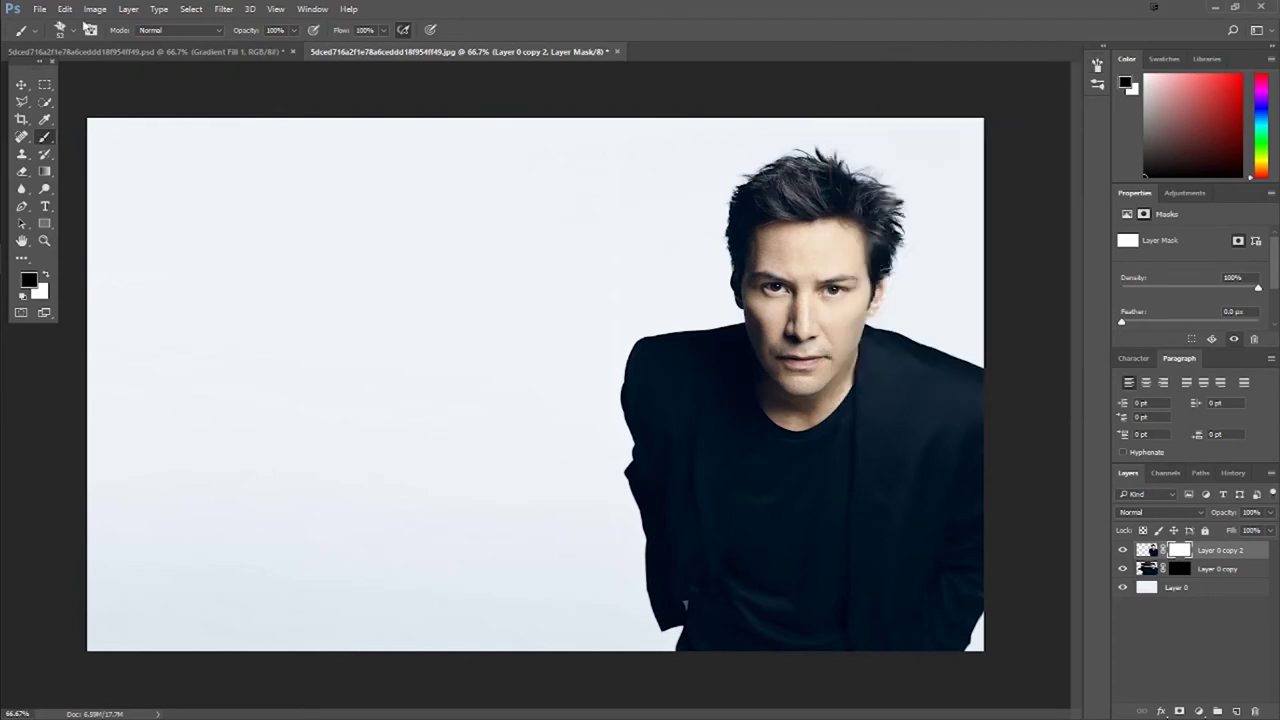
# Enlarge the splatter brush to about 117 px.
pyautogui.click(74, 32)
pyautogui.moveTo(101, 74); pyautogui.dragTo(126, 74)
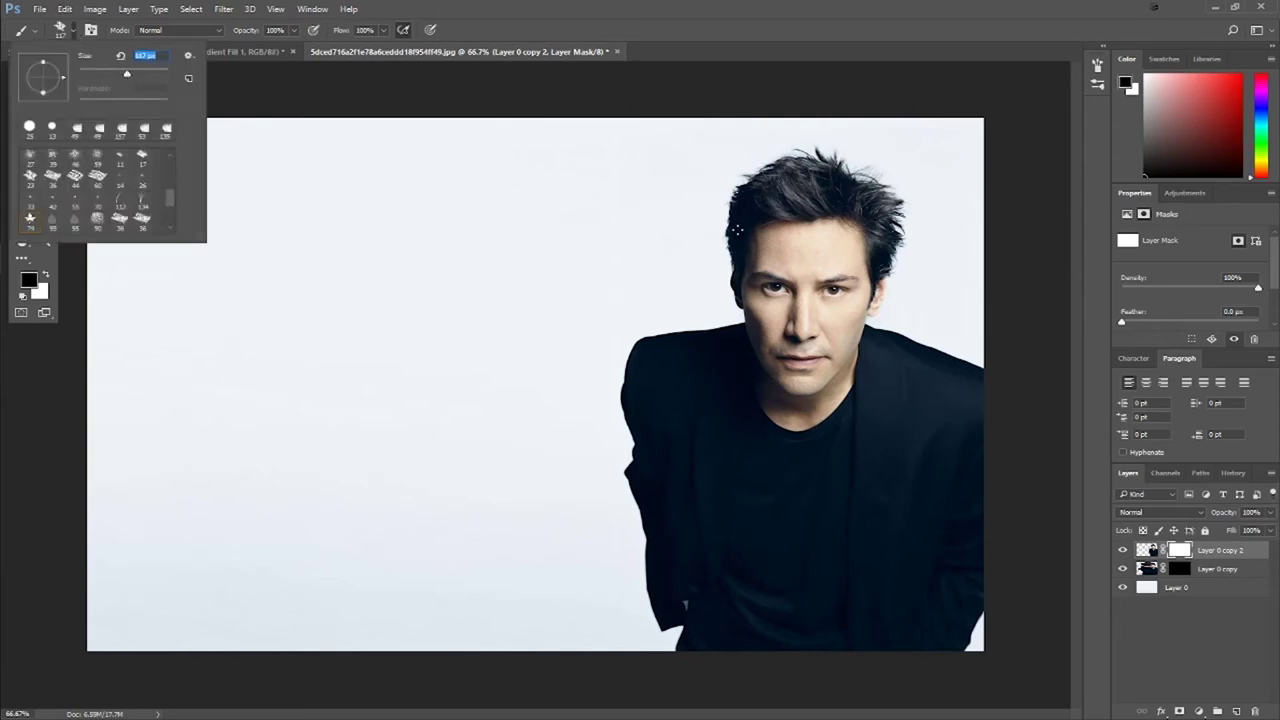
pyautogui.click(745, 234)
# Paint dispersion specks into the mask over the hair, forehead and left cheek.
pyautogui.moveTo(735, 222)
pyautogui.mouseDown()
pyautogui.moveTo(750, 236)
pyautogui.moveTo(748, 272)
pyautogui.mouseUp()
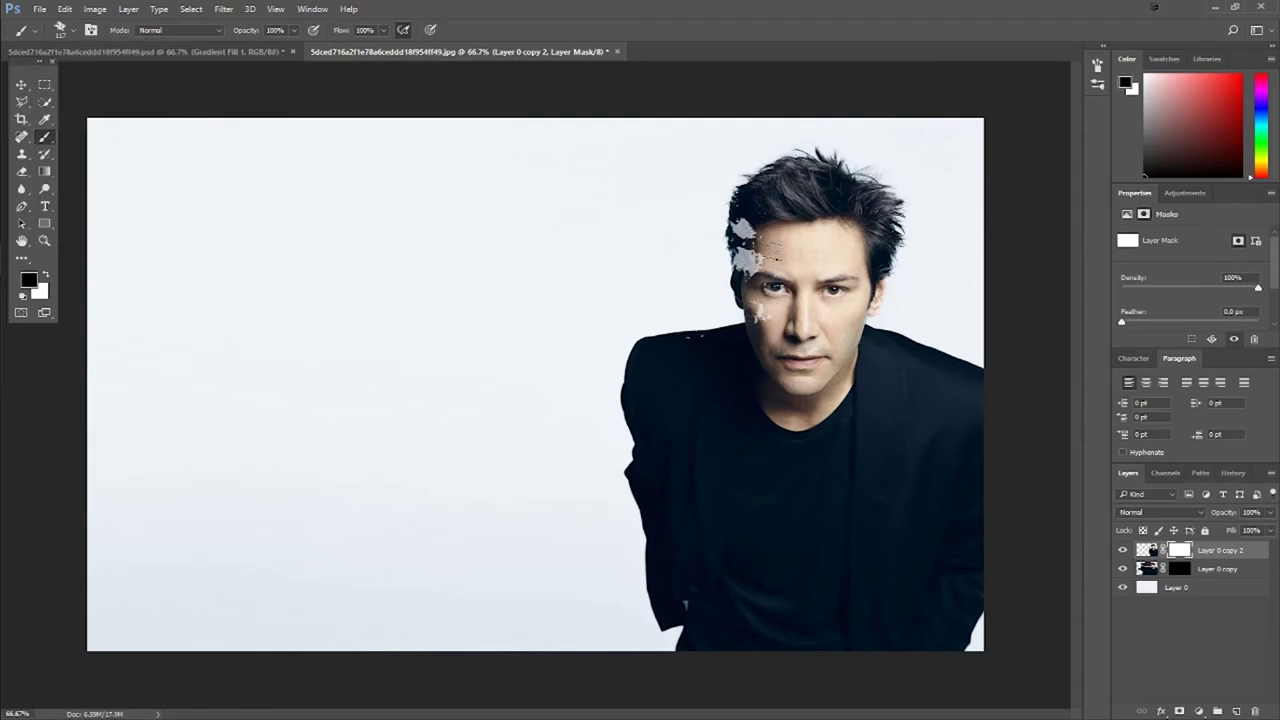
pyautogui.click(777, 250)
pyautogui.click(775, 198)
pyautogui.moveTo(770, 318); pyautogui.dragTo(765, 304)
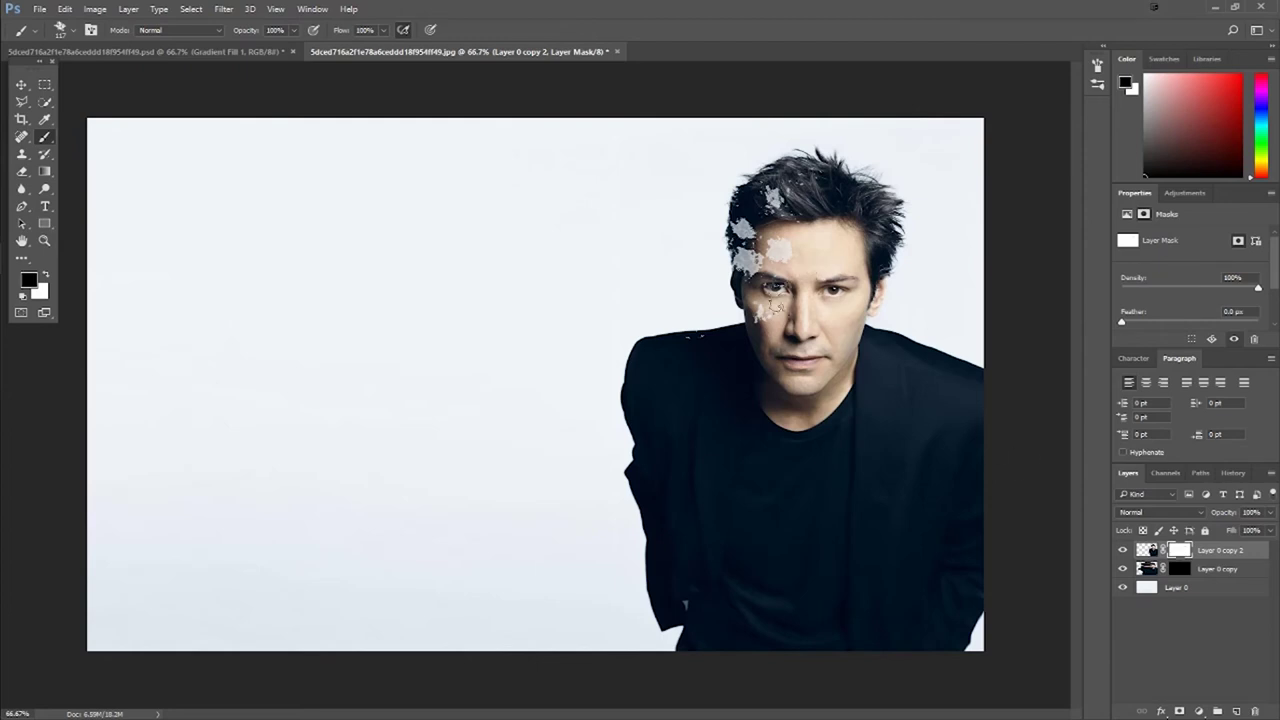
pyautogui.moveTo(778, 288); pyautogui.dragTo(752, 326)
# Scatter specks over the jacket shoulder and left sleeve, then rotate the brush tip.
pyautogui.click(714, 378)
pyautogui.click(648, 344)
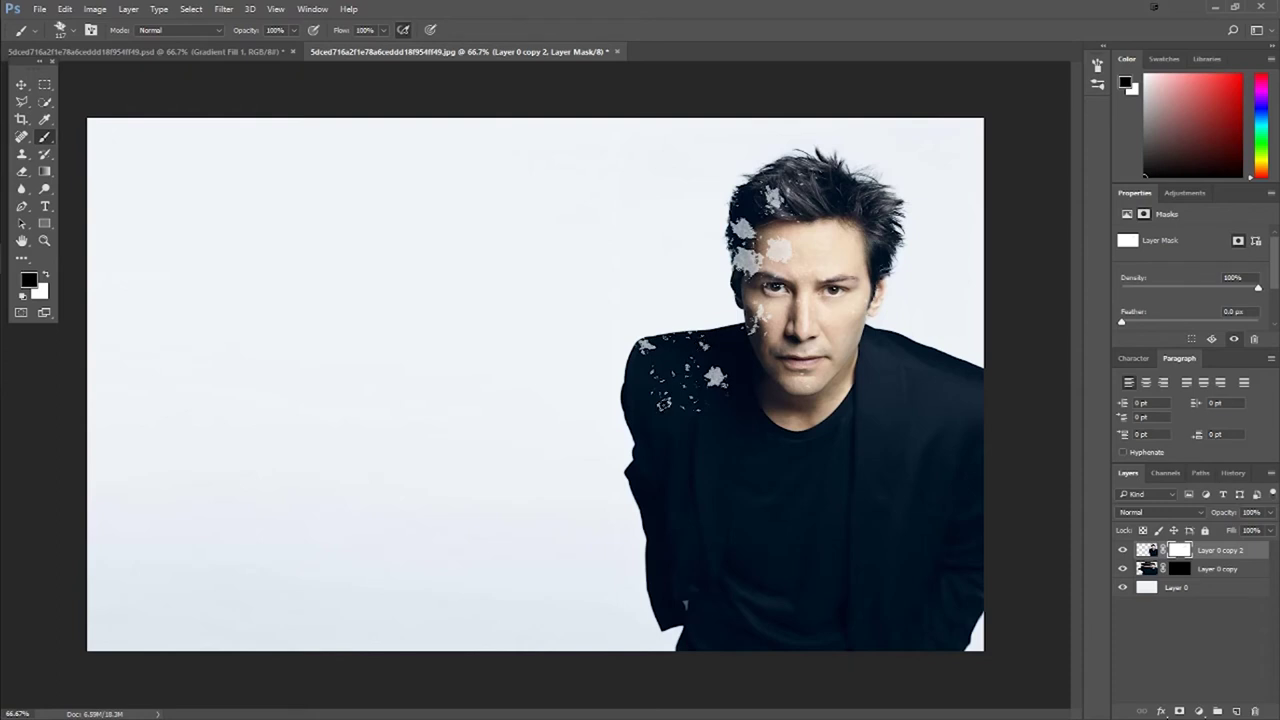
pyautogui.click(641, 432)
pyautogui.click(640, 478)
pyautogui.moveTo(640, 425); pyautogui.dragTo(640, 390)
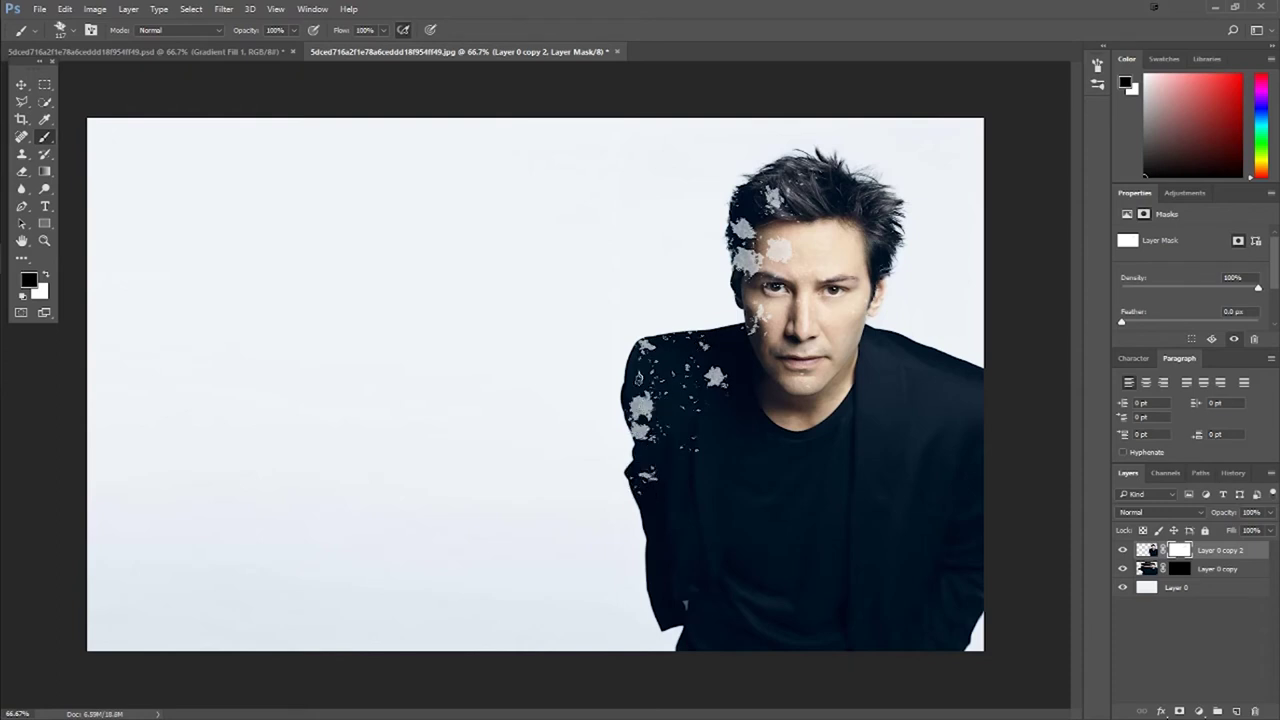
pyautogui.click(728, 341)
pyautogui.click(758, 298)
pyautogui.click(1098, 64)
pyautogui.moveTo(1050, 216)
pyautogui.mouseDown()
pyautogui.moveTo(1033, 231)
pyautogui.moveTo(1028, 205)
pyautogui.moveTo(1038, 232)
pyautogui.mouseUp()
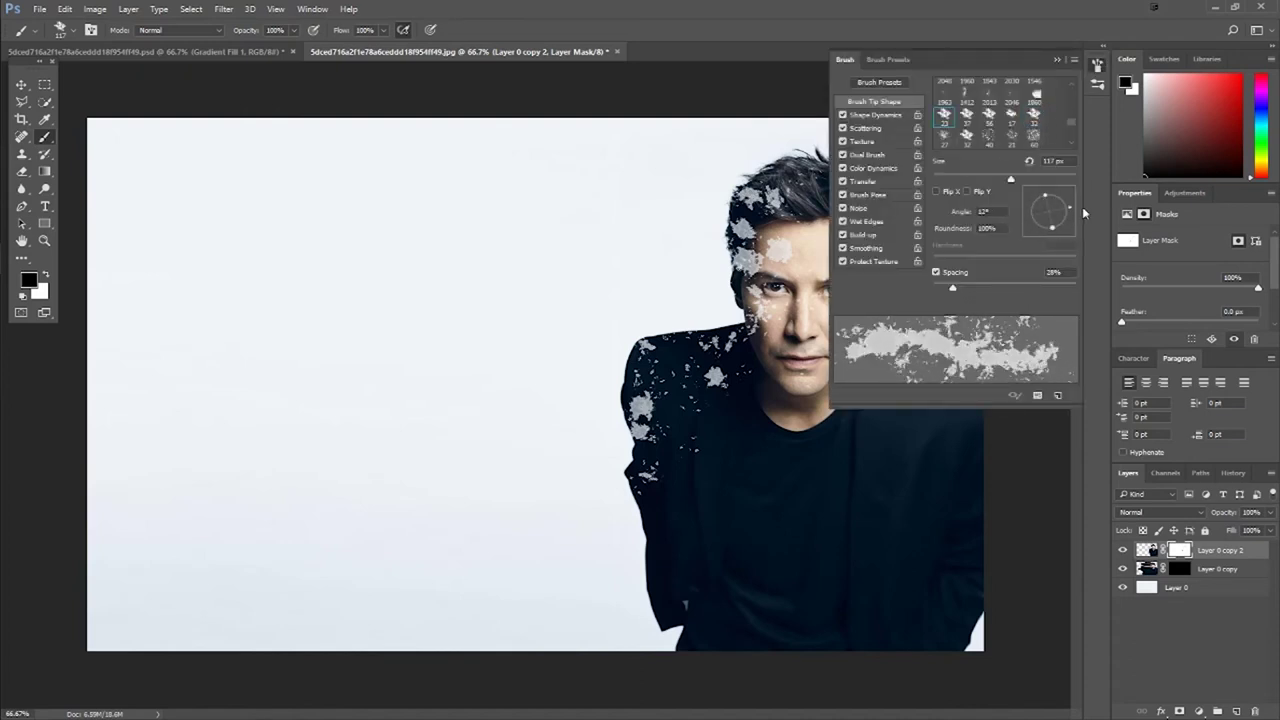
# Set the tip angle to 122° while painting particles over the left shoulder and lower jacket.
pyautogui.moveTo(680, 468)
pyautogui.mouseDown()
pyautogui.moveTo(670, 515)
pyautogui.moveTo(684, 440)
pyautogui.mouseUp()
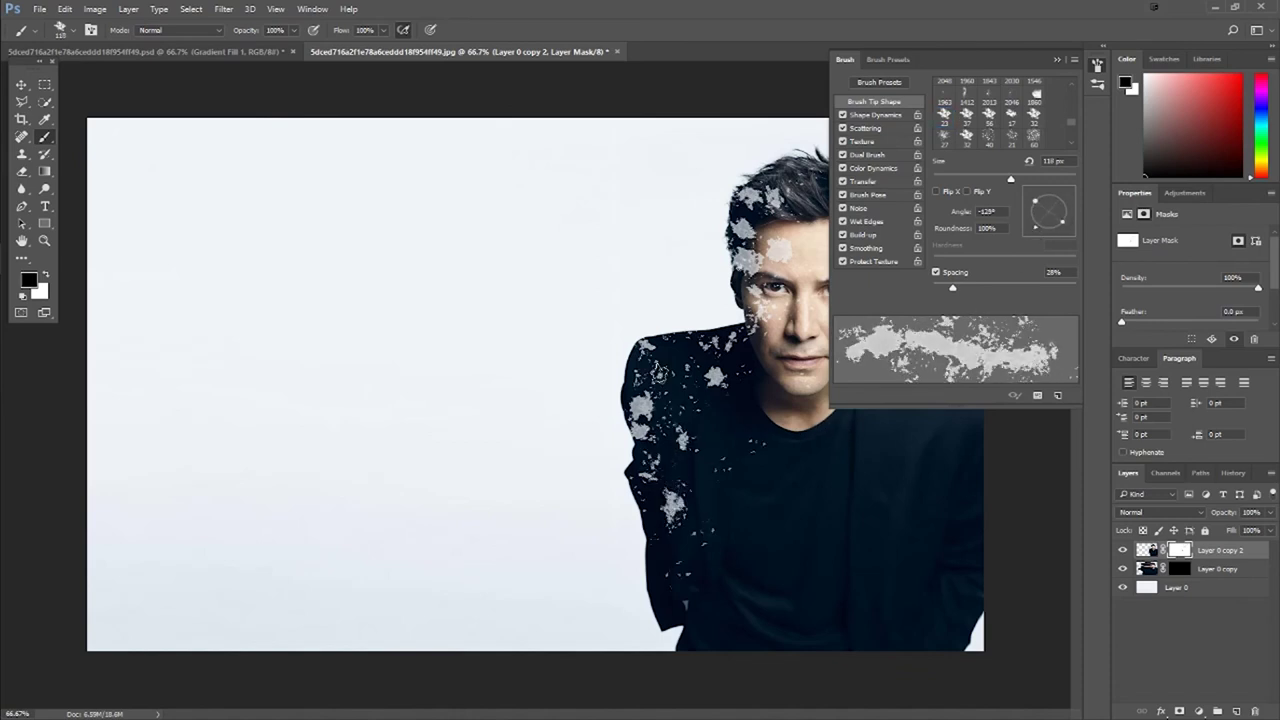
pyautogui.moveTo(658, 374)
pyautogui.mouseDown()
pyautogui.moveTo(652, 350)
pyautogui.moveTo(683, 348)
pyautogui.moveTo(665, 362)
pyautogui.moveTo(652, 340)
pyautogui.moveTo(630, 392)
pyautogui.moveTo(632, 355)
pyautogui.moveTo(622, 465)
pyautogui.mouseUp()
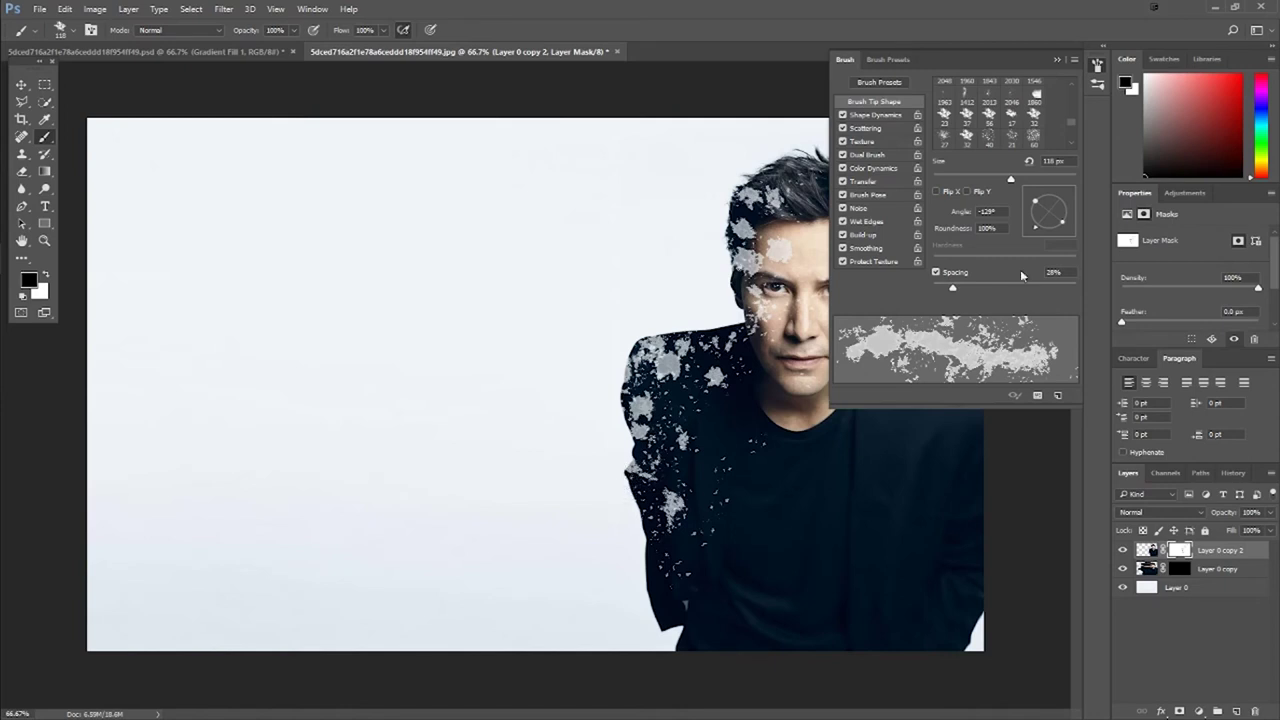
pyautogui.moveTo(1035, 213); pyautogui.dragTo(1041, 199)
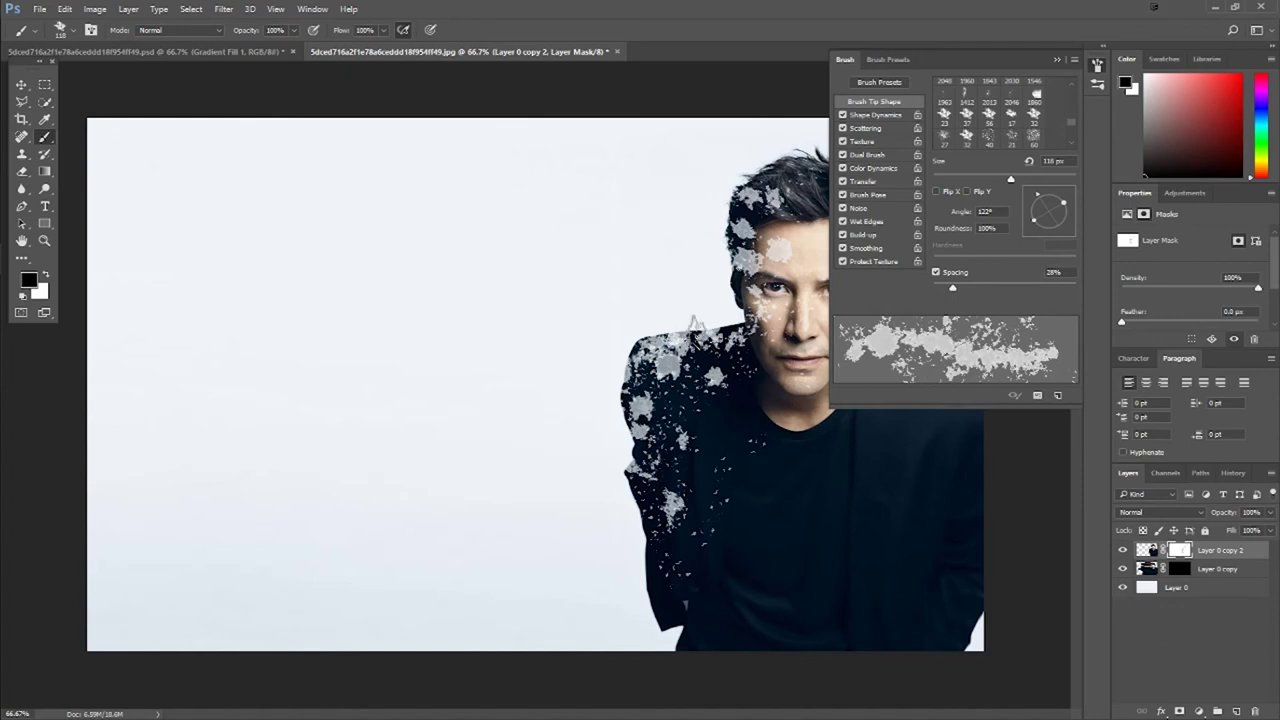
pyautogui.moveTo(686, 336); pyautogui.dragTo(706, 326)
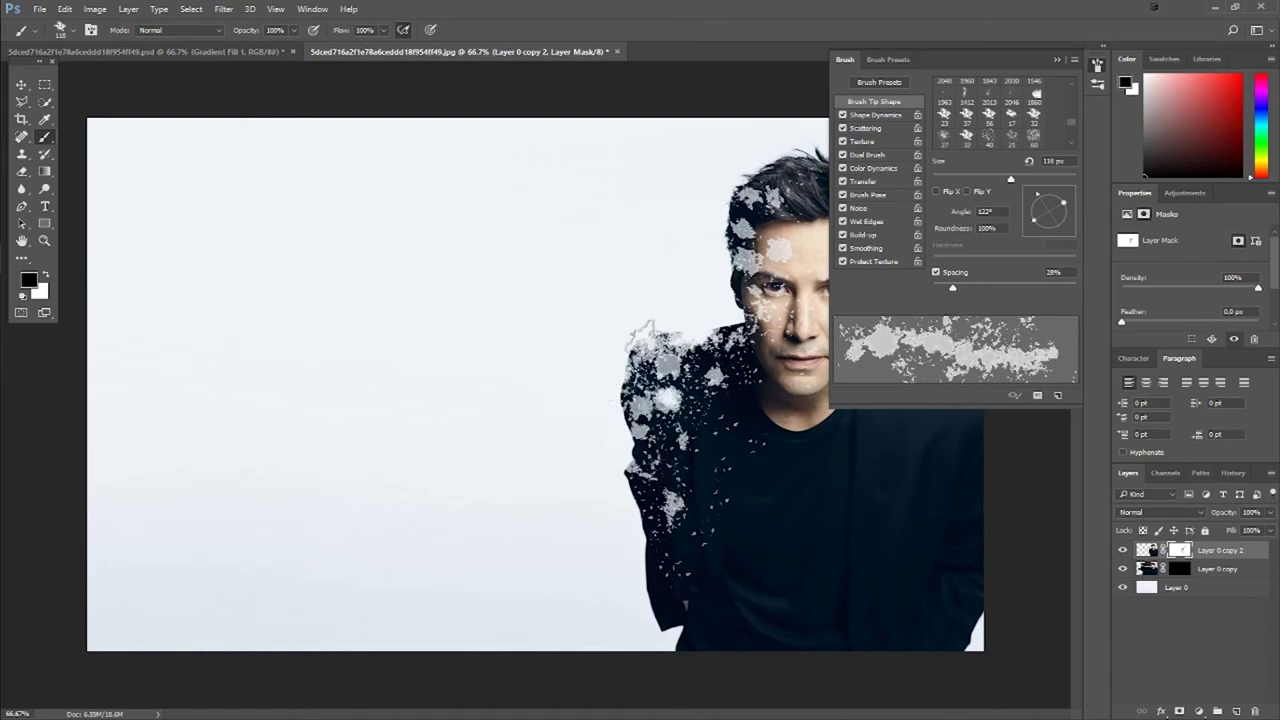
pyautogui.moveTo(677, 413)
pyautogui.mouseDown()
pyautogui.moveTo(652, 540)
pyautogui.moveTo(660, 612)
pyautogui.mouseUp()
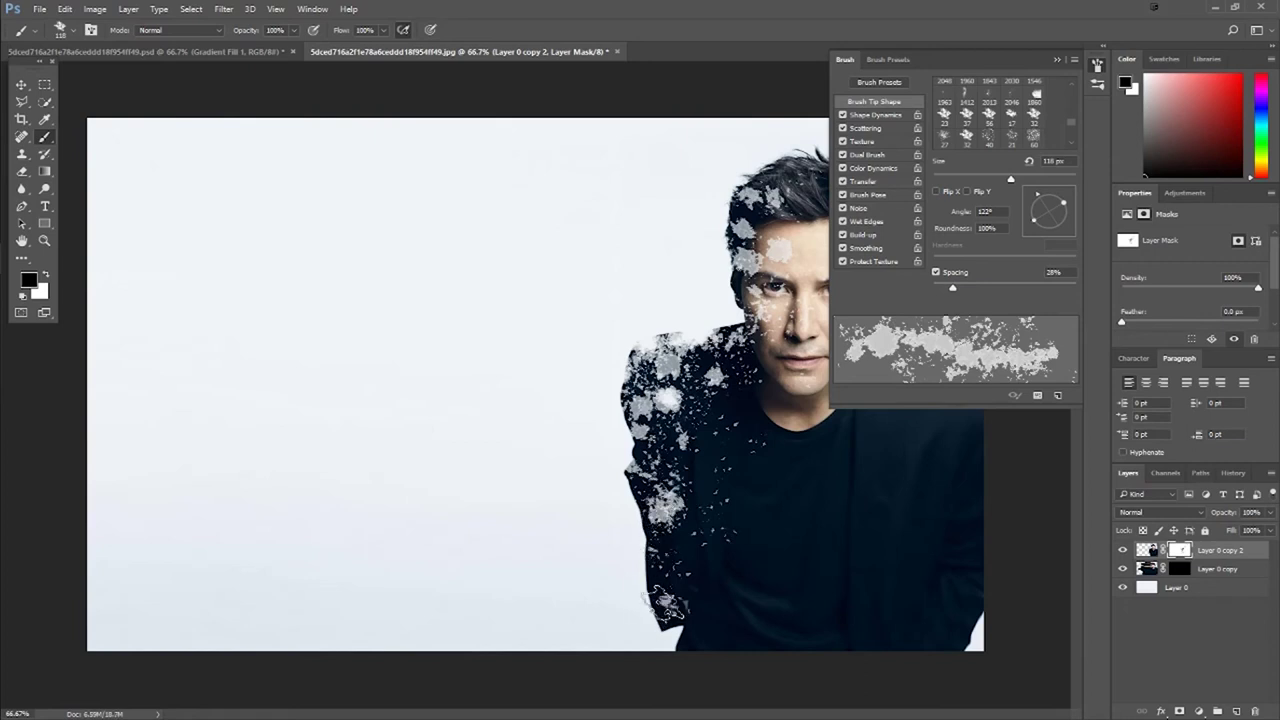
pyautogui.moveTo(648, 566)
pyautogui.mouseDown()
pyautogui.moveTo(660, 524)
pyautogui.moveTo(625, 482)
pyautogui.mouseUp()
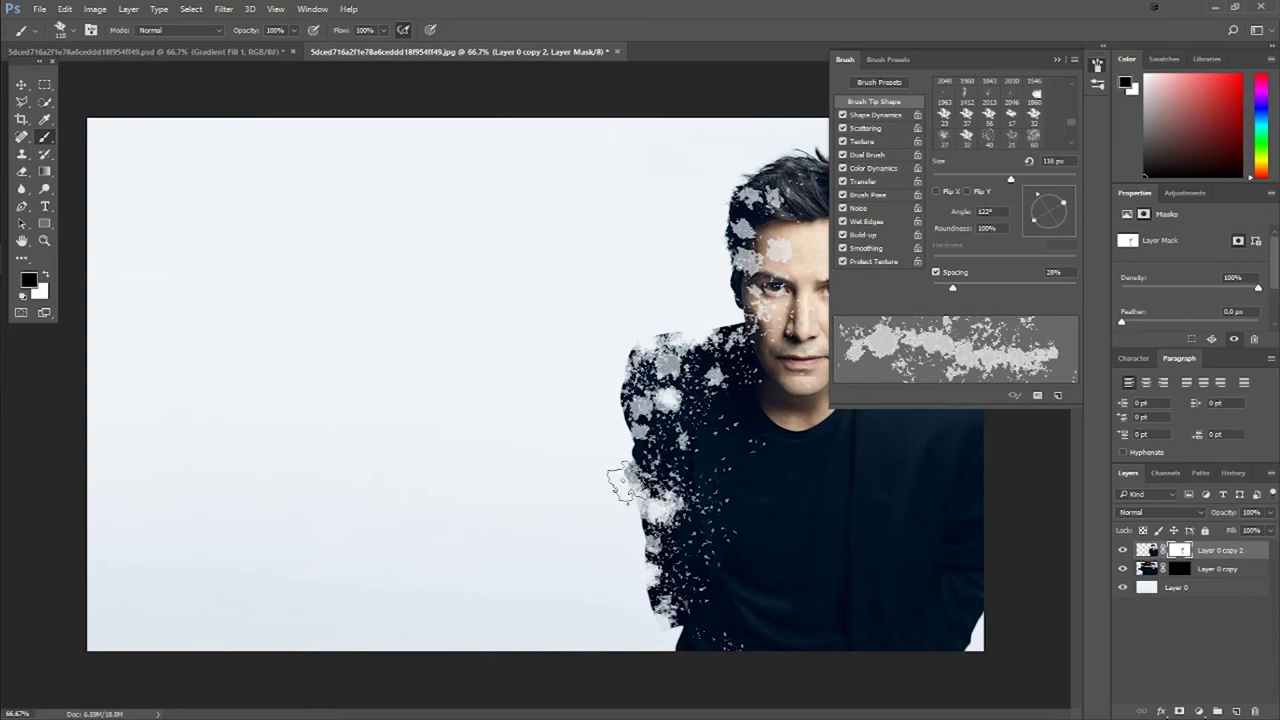
# Scatter more particles over the left eye, hair, chest and shoulder edge.
pyautogui.moveTo(755, 292)
pyautogui.mouseDown()
pyautogui.moveTo(790, 292)
pyautogui.moveTo(751, 281)
pyautogui.mouseUp()
pyautogui.moveTo(760, 205); pyautogui.dragTo(770, 180)
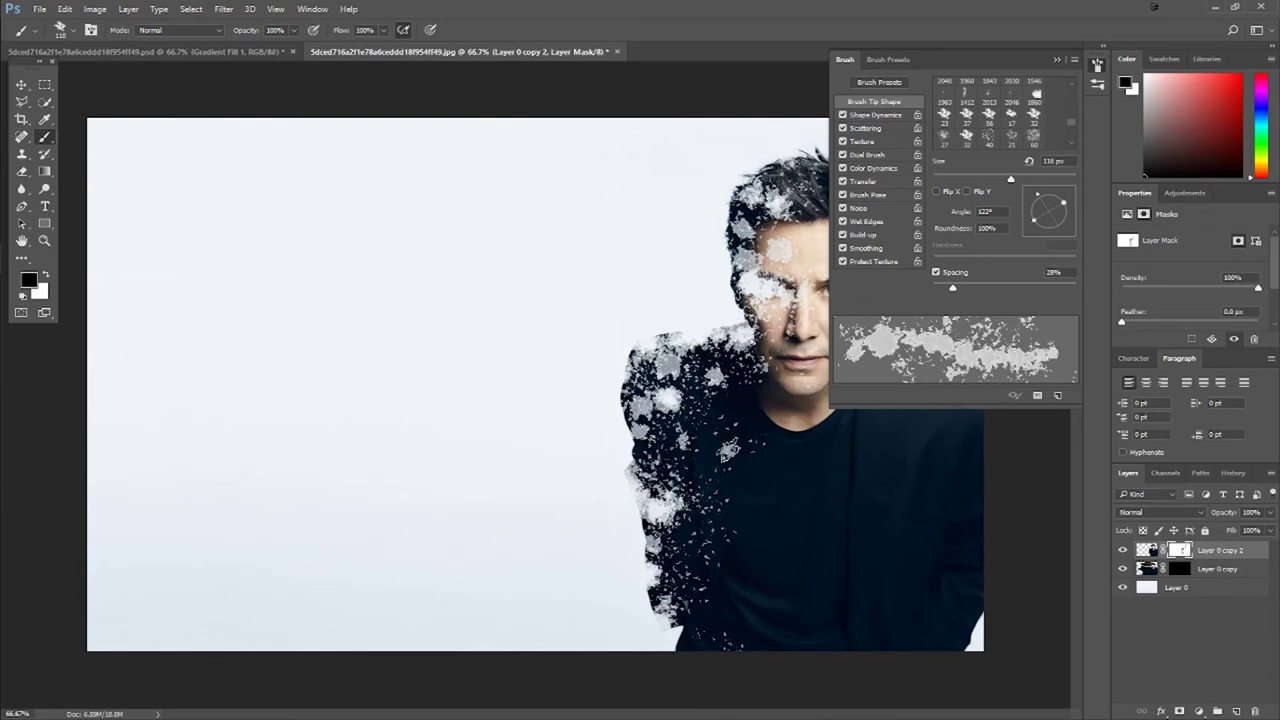
pyautogui.moveTo(729, 448); pyautogui.dragTo(745, 426)
pyautogui.moveTo(760, 520)
pyautogui.mouseDown()
pyautogui.moveTo(709, 434)
pyautogui.moveTo(648, 384)
pyautogui.moveTo(630, 398)
pyautogui.moveTo(630, 384)
pyautogui.mouseUp()
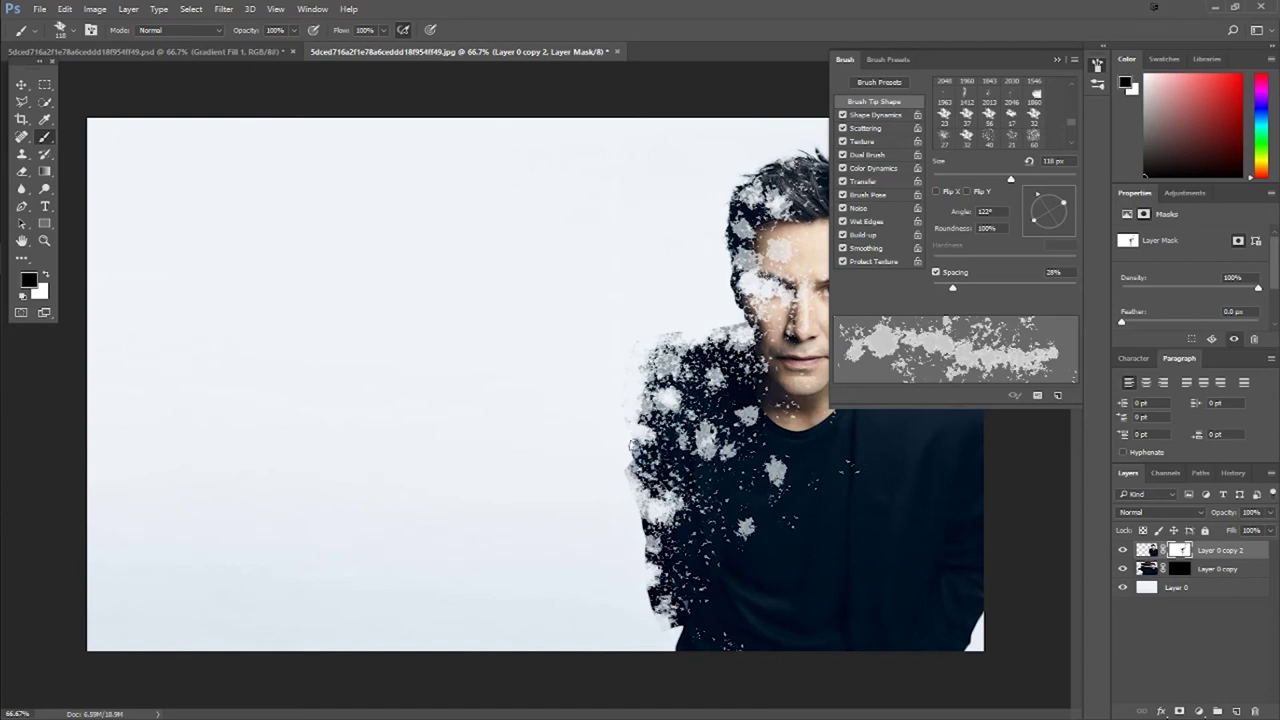
pyautogui.moveTo(634, 443); pyautogui.dragTo(668, 450)
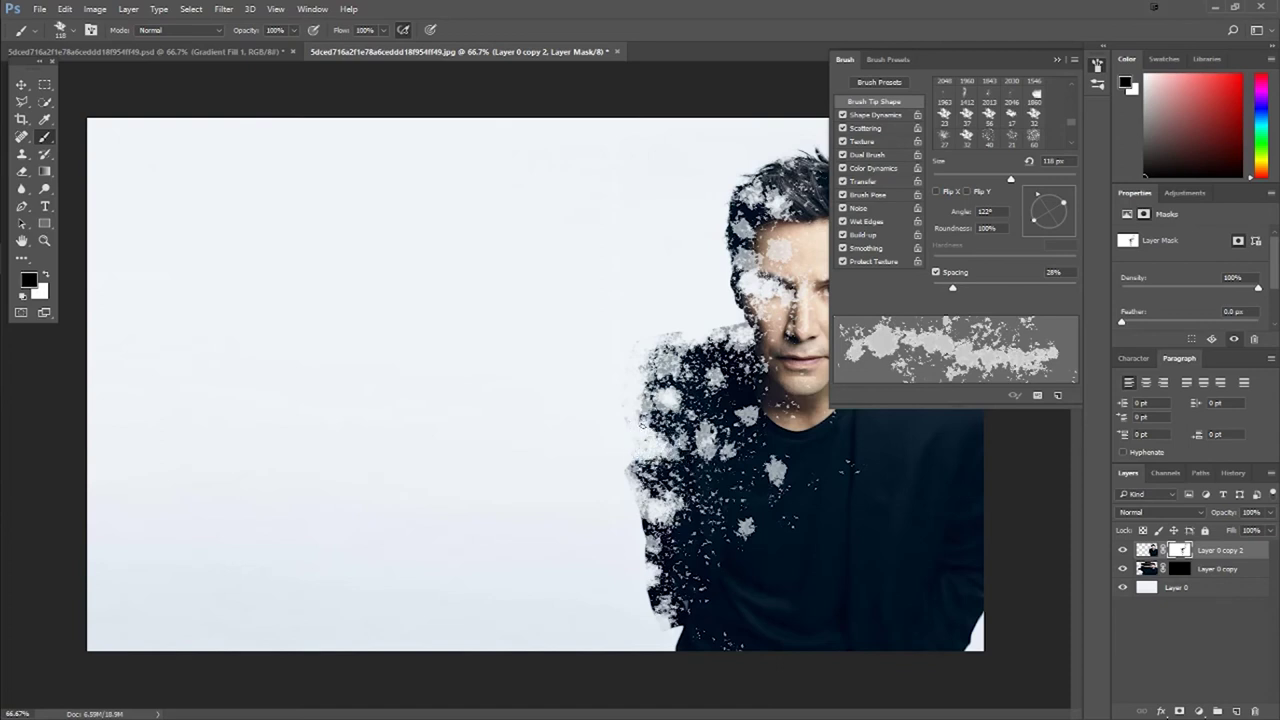
pyautogui.moveTo(646, 428)
pyautogui.mouseDown()
pyautogui.moveTo(650, 490)
pyautogui.moveTo(634, 497)
pyautogui.mouseUp()
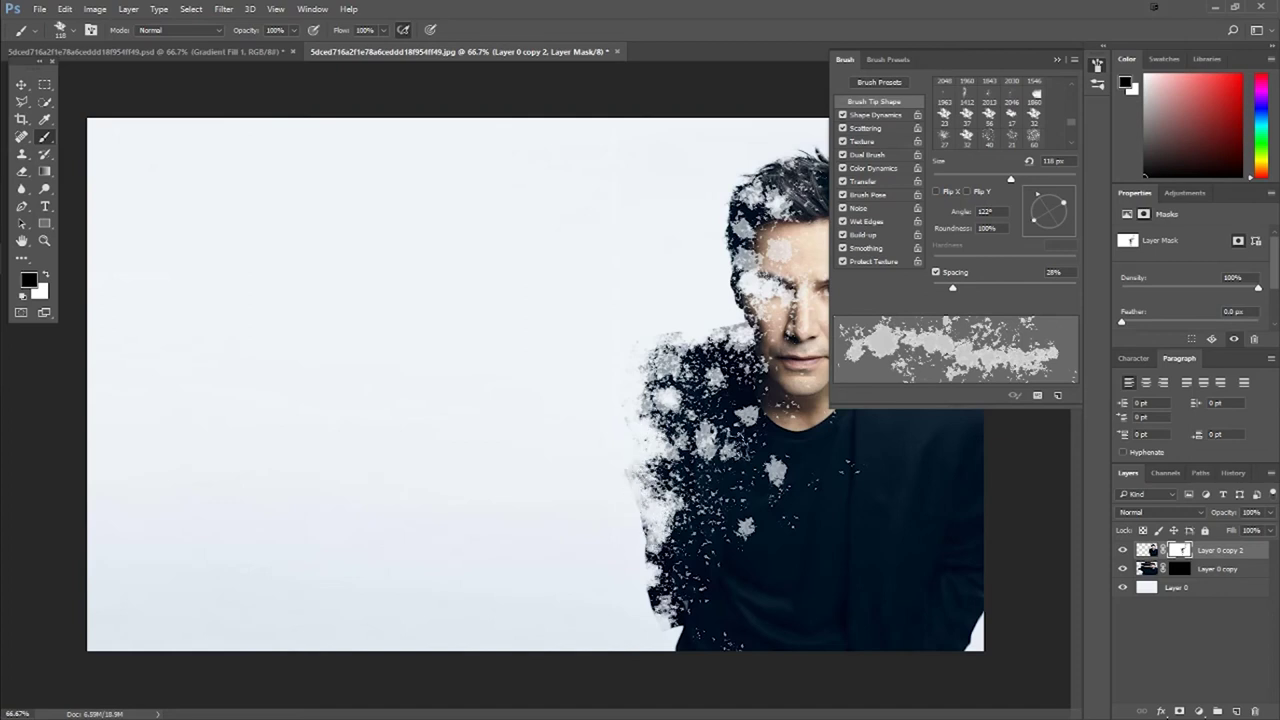
# Add a short stroke of dispersion specks at the left side of the face.
pyautogui.scroll(-2, 735, 447)
pyautogui.scroll(-2, 735, 447)
pyautogui.scroll(3, 757, 430)
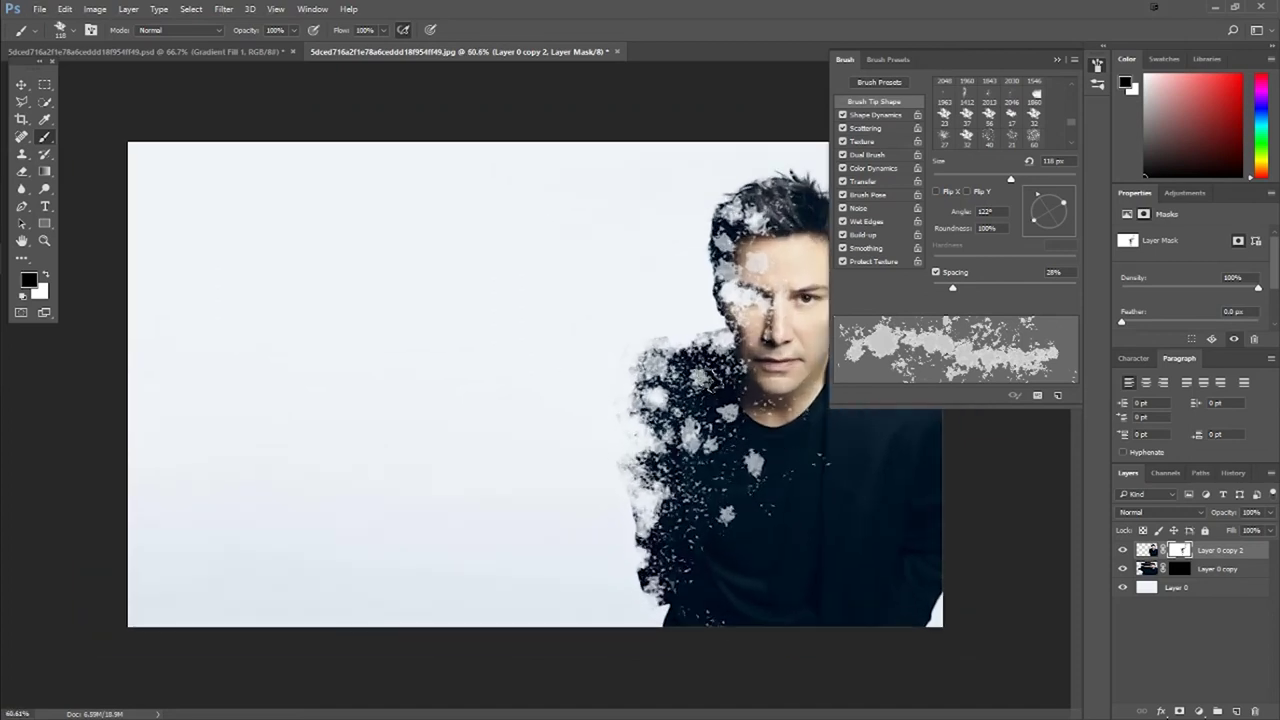
pyautogui.scroll(-2, 760, 415)
pyautogui.scroll(1, 762, 410)
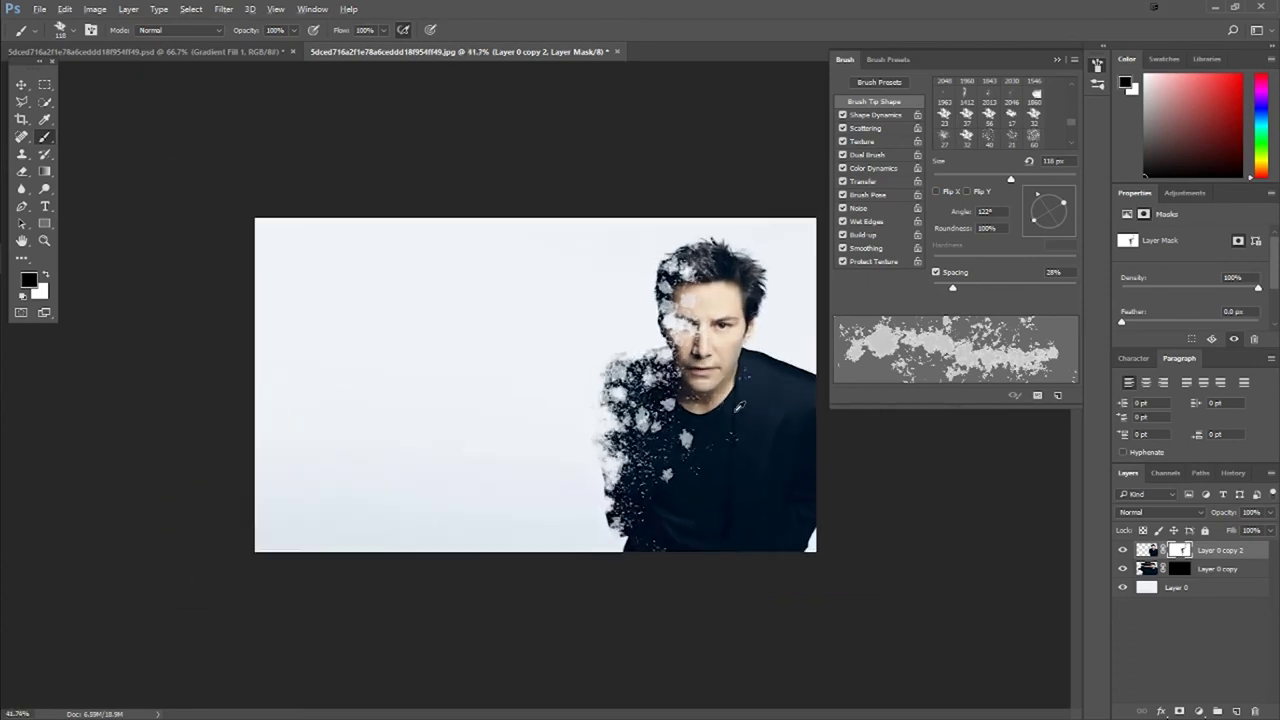
pyautogui.scroll(1, 745, 398)
pyautogui.moveTo(676, 282); pyautogui.dragTo(677, 264)
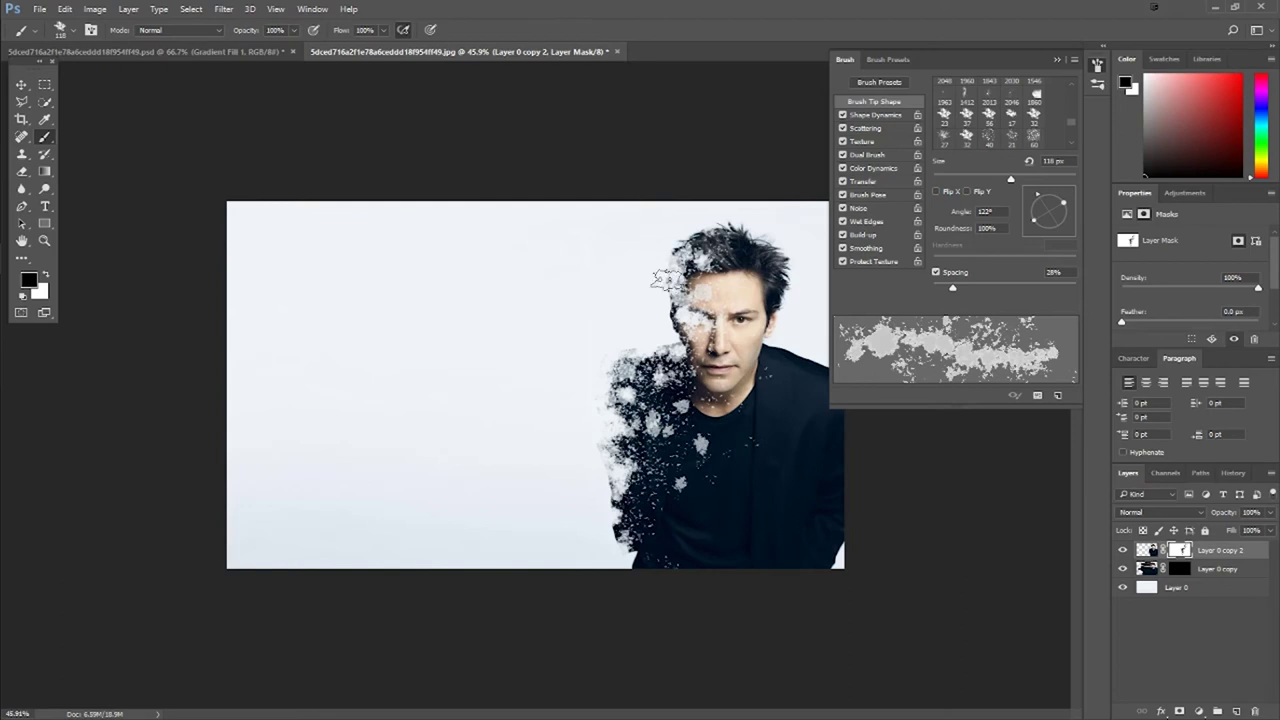
pyautogui.scroll(1, 637, 356)
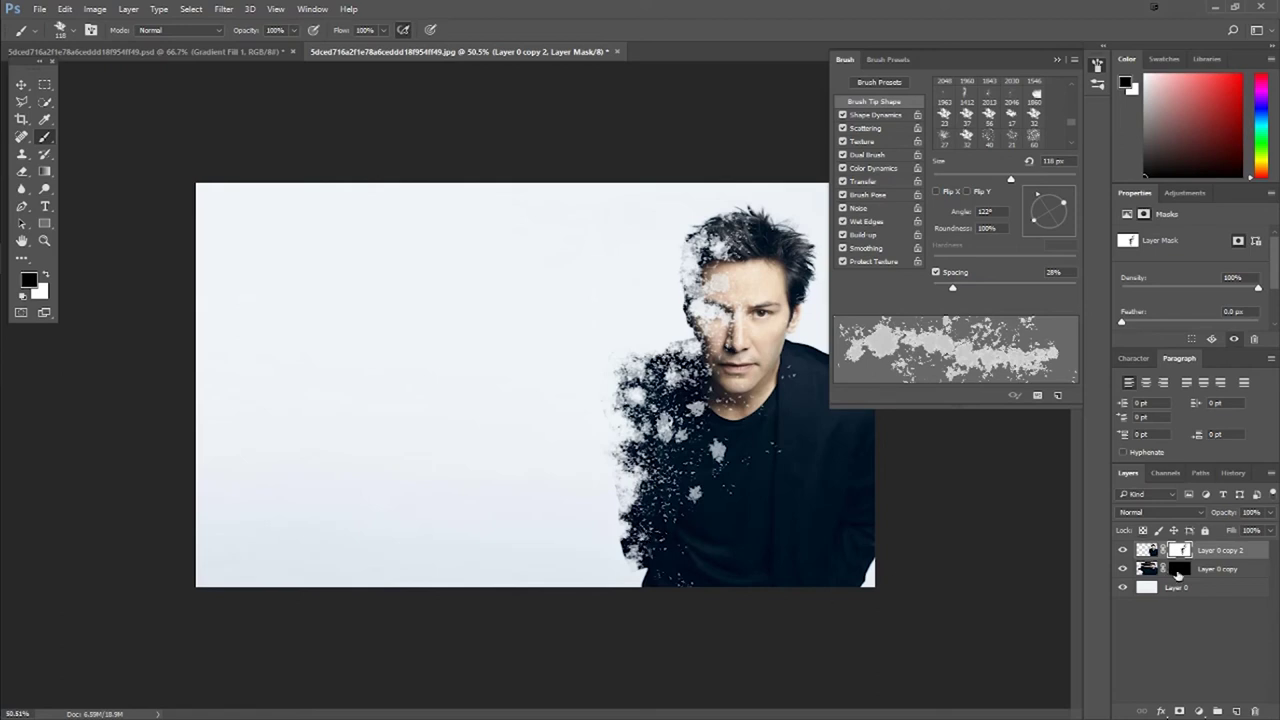
# Target Layer 0 copy's mask with white foreground and dab the first specks left of the face.
pyautogui.click(1178, 570)
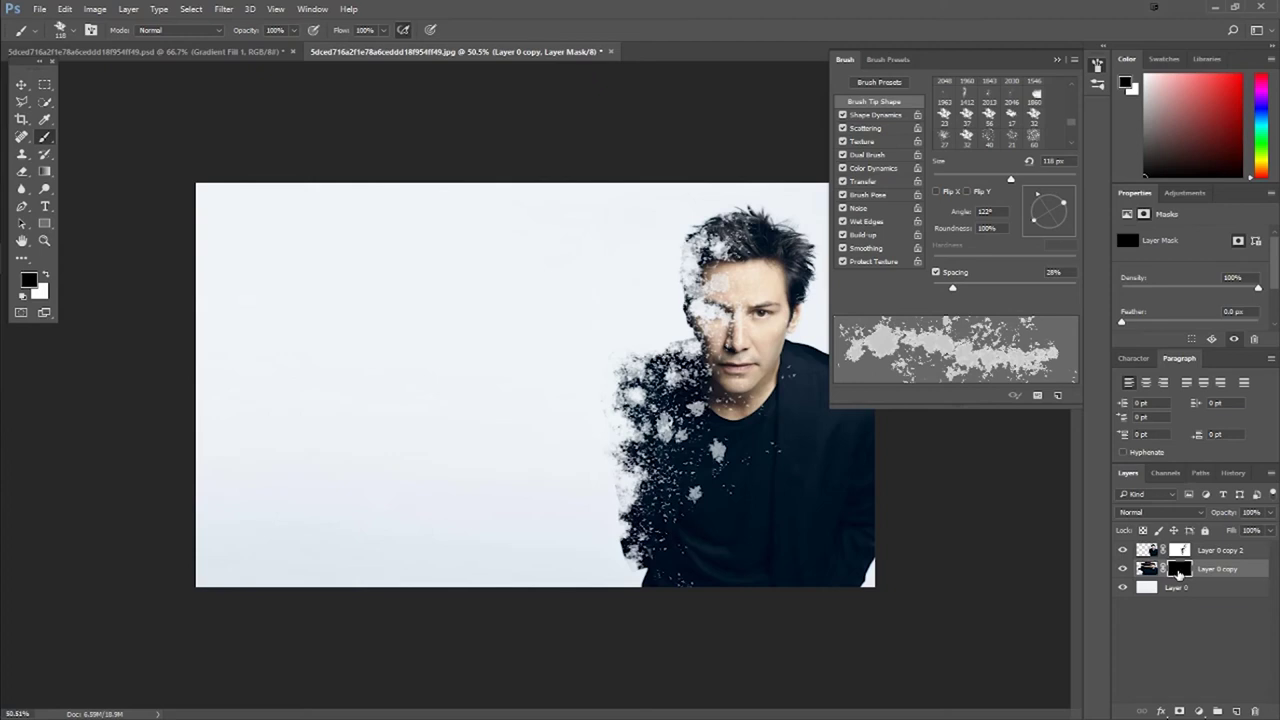
pyautogui.click(1181, 551)
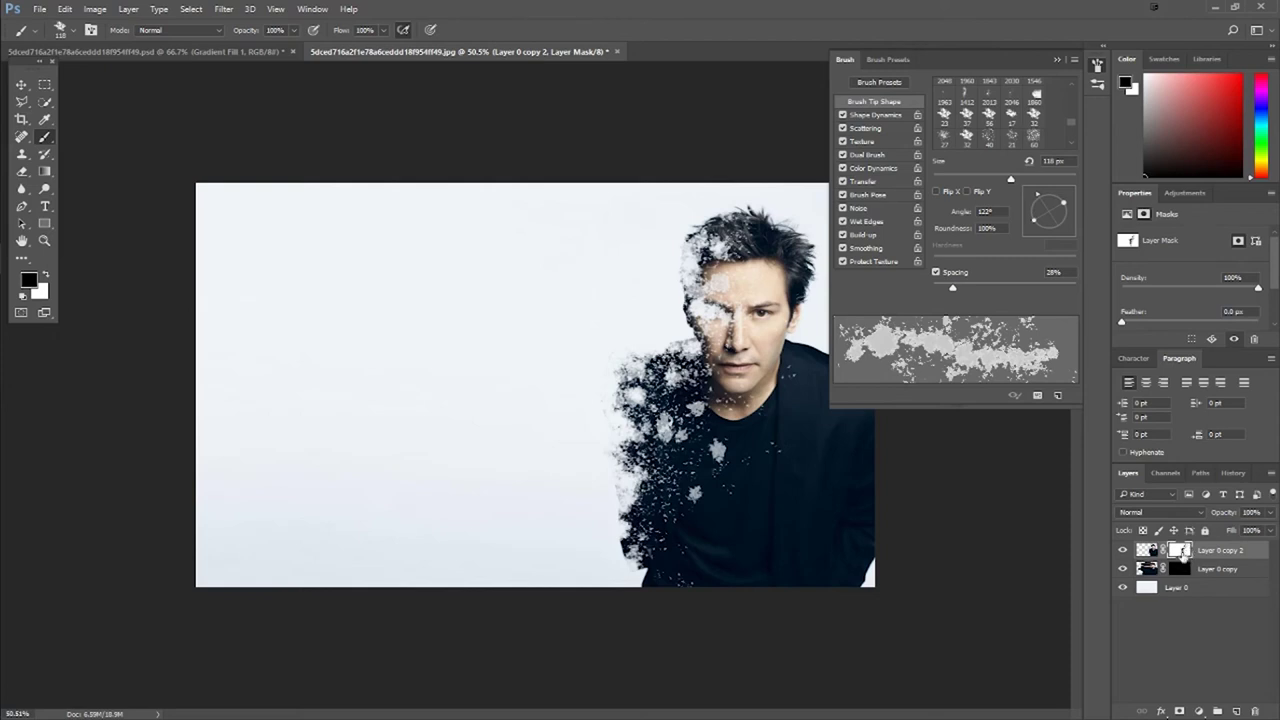
pyautogui.click(1181, 570)
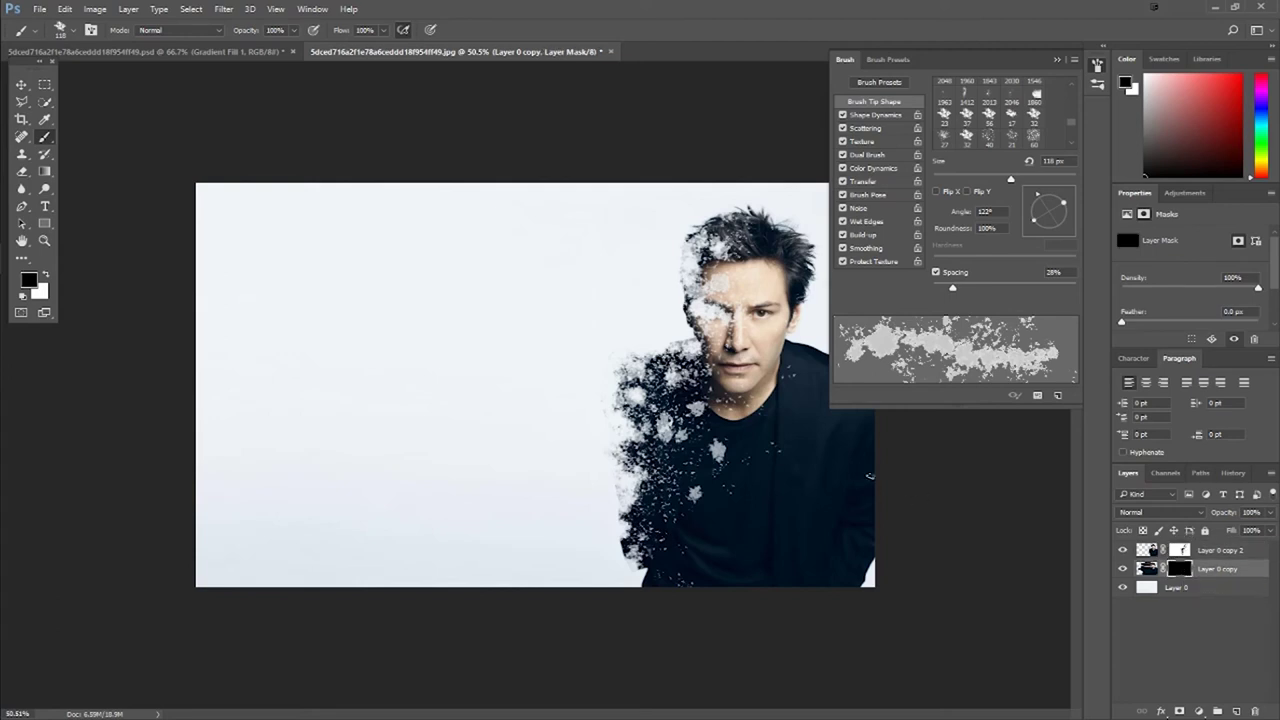
pyautogui.click(46, 275)
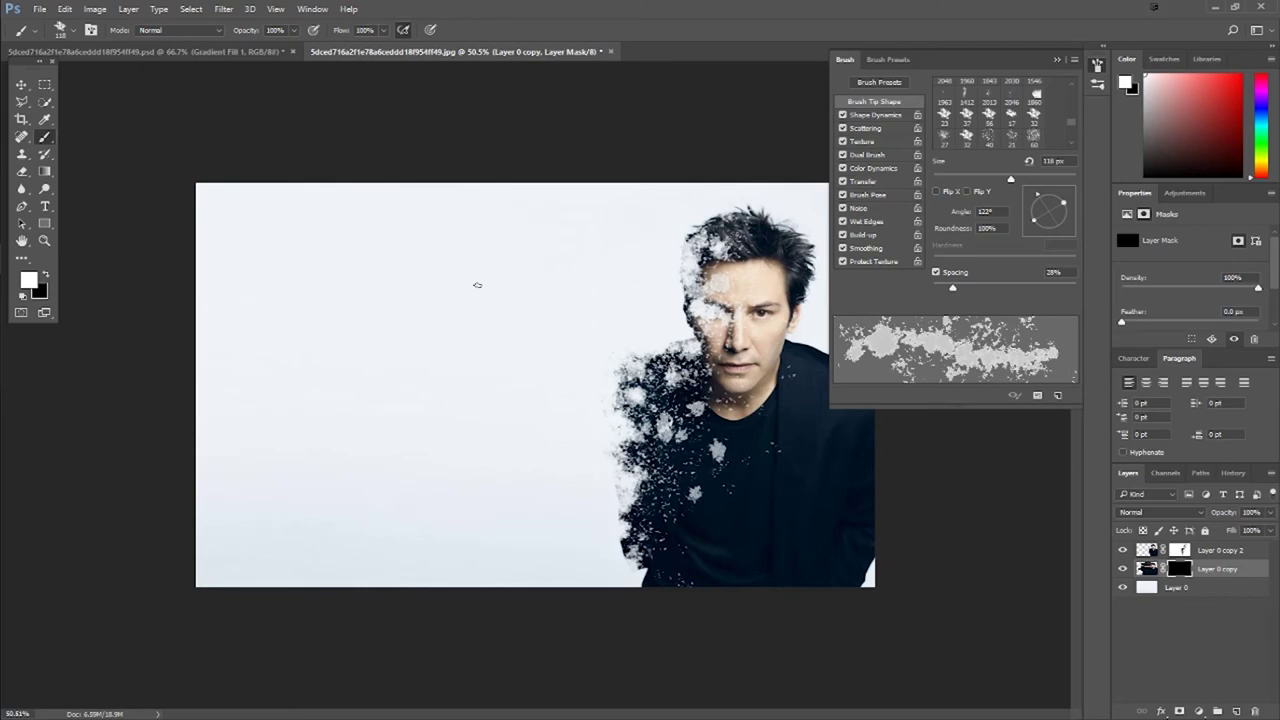
pyautogui.click(580, 342)
# Build up dispersion fragments left of the face and down beside the shoulder.
pyautogui.click(590, 318)
pyautogui.click(584, 302)
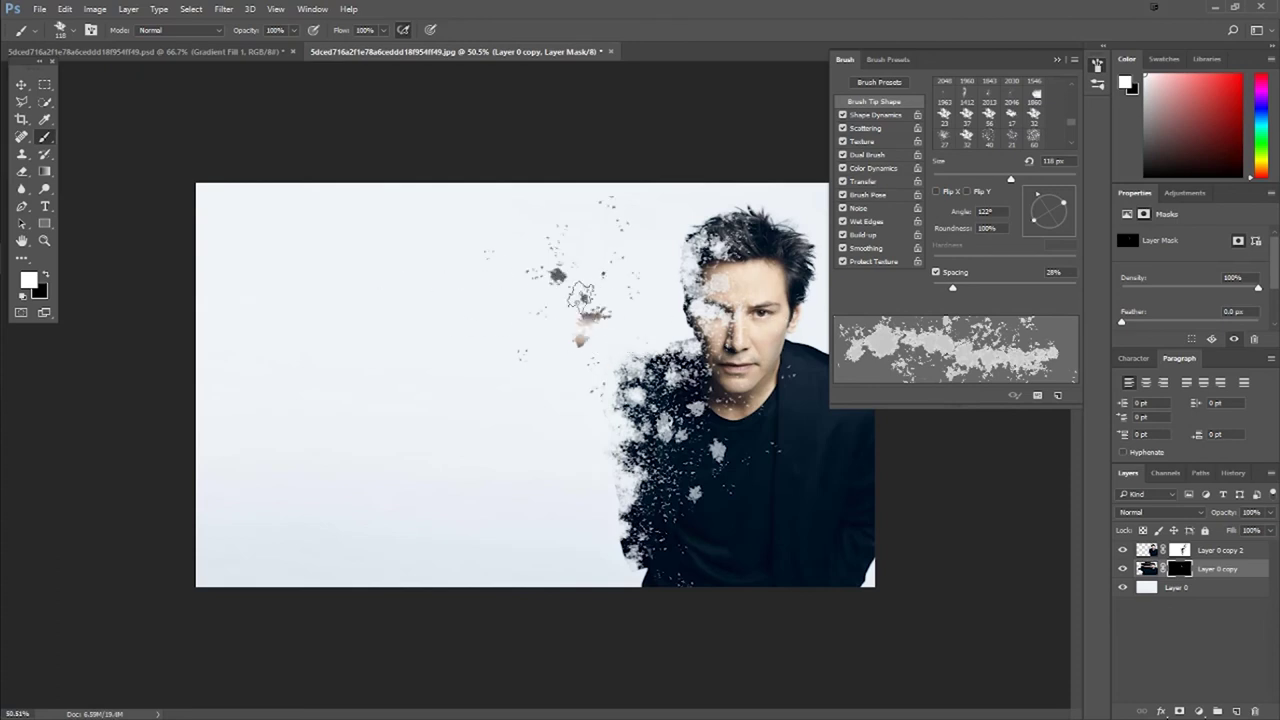
pyautogui.click(581, 297)
pyautogui.click(581, 297)
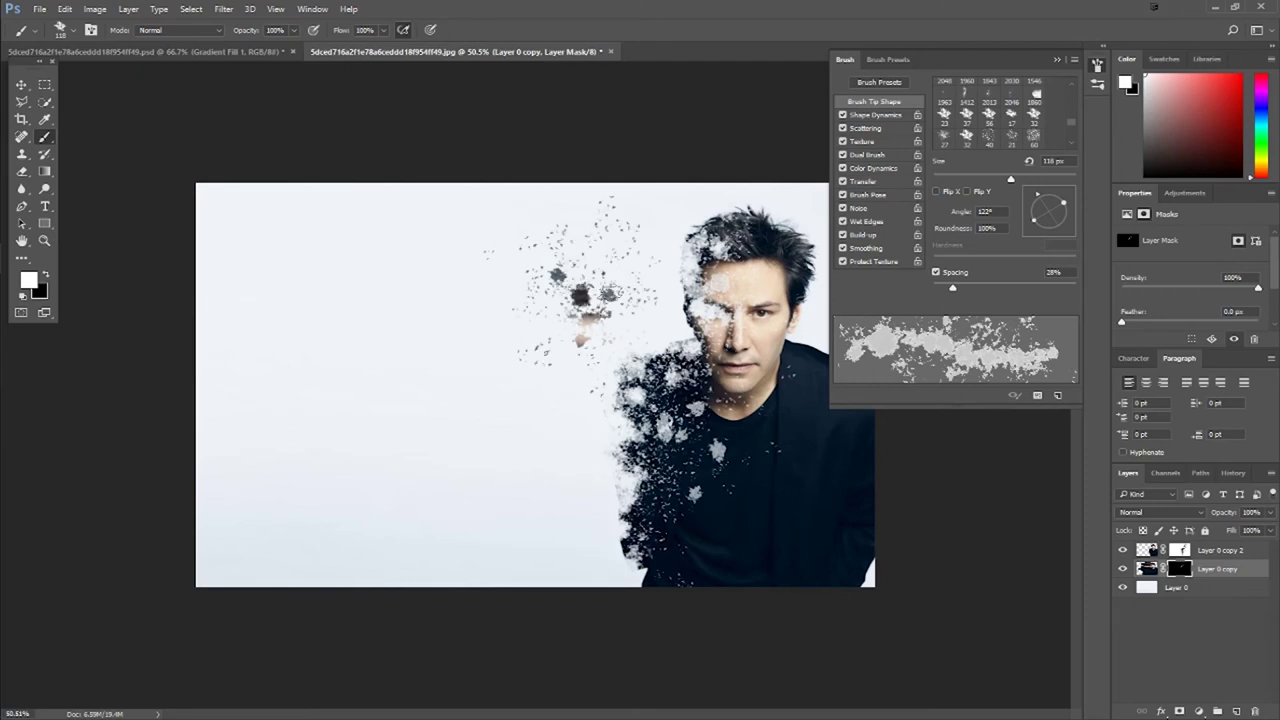
pyautogui.click(582, 252)
pyautogui.click(602, 272)
pyautogui.click(604, 308)
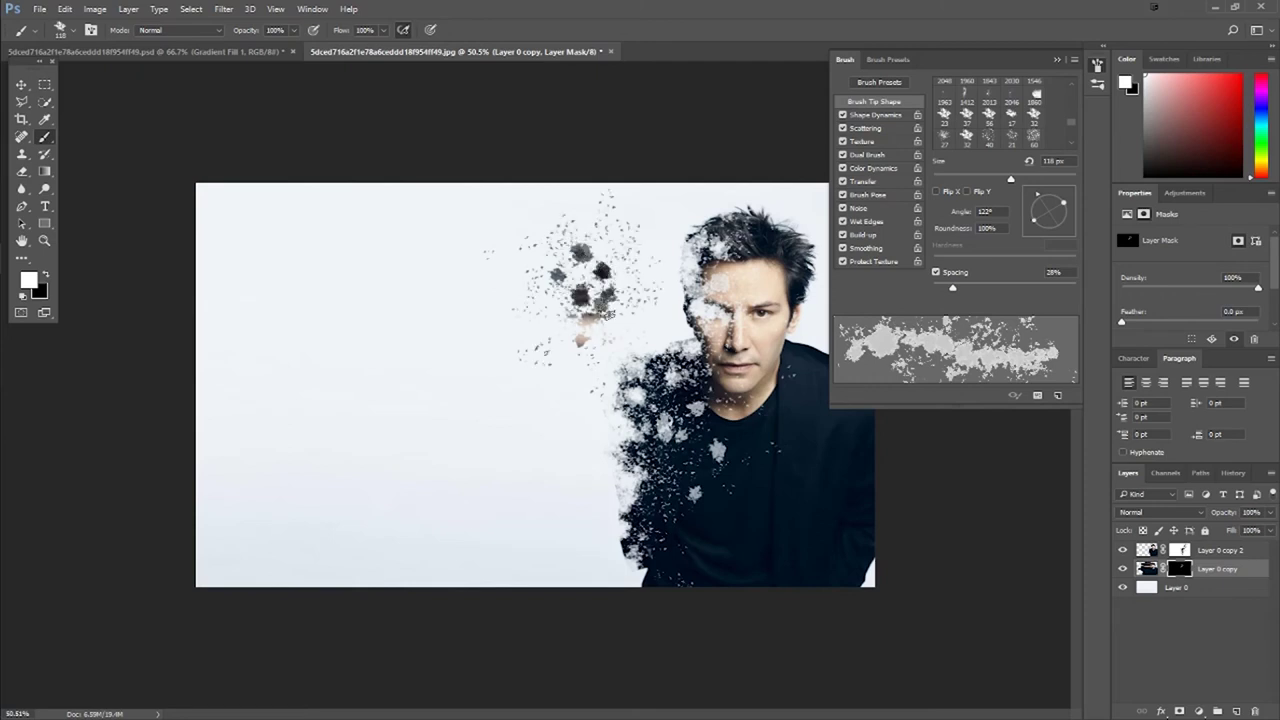
pyautogui.click(594, 400)
pyautogui.click(577, 463)
pyautogui.click(598, 428)
pyautogui.click(594, 475)
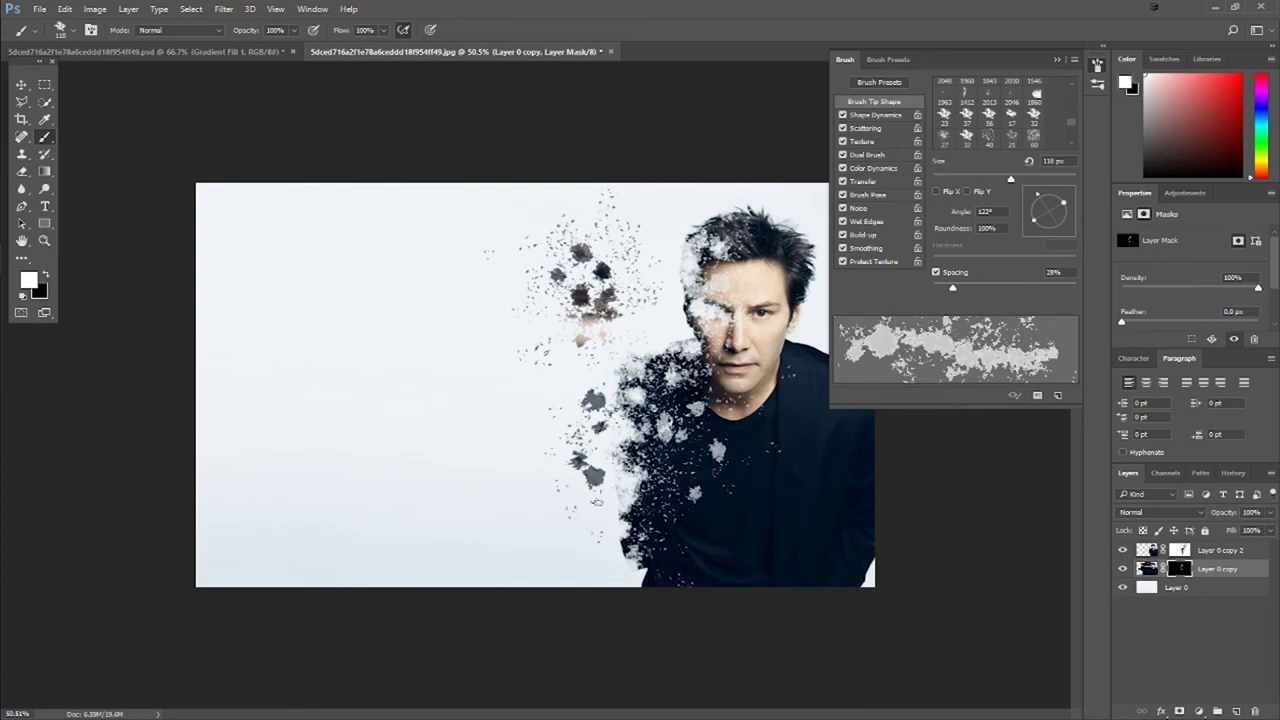
pyautogui.click(598, 515)
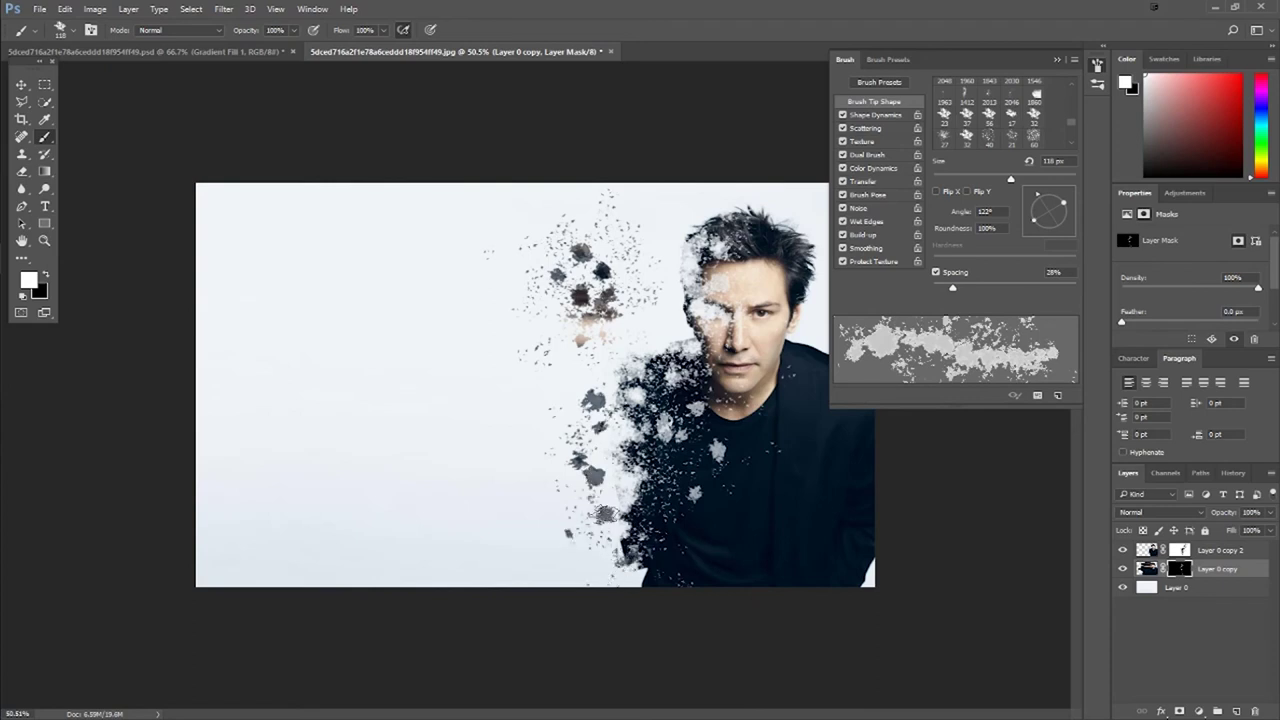
pyautogui.click(556, 474)
# Resize the brush and add more fragment clusters further left of the shoulder.
pyautogui.moveTo(1010, 179); pyautogui.dragTo(983, 181)
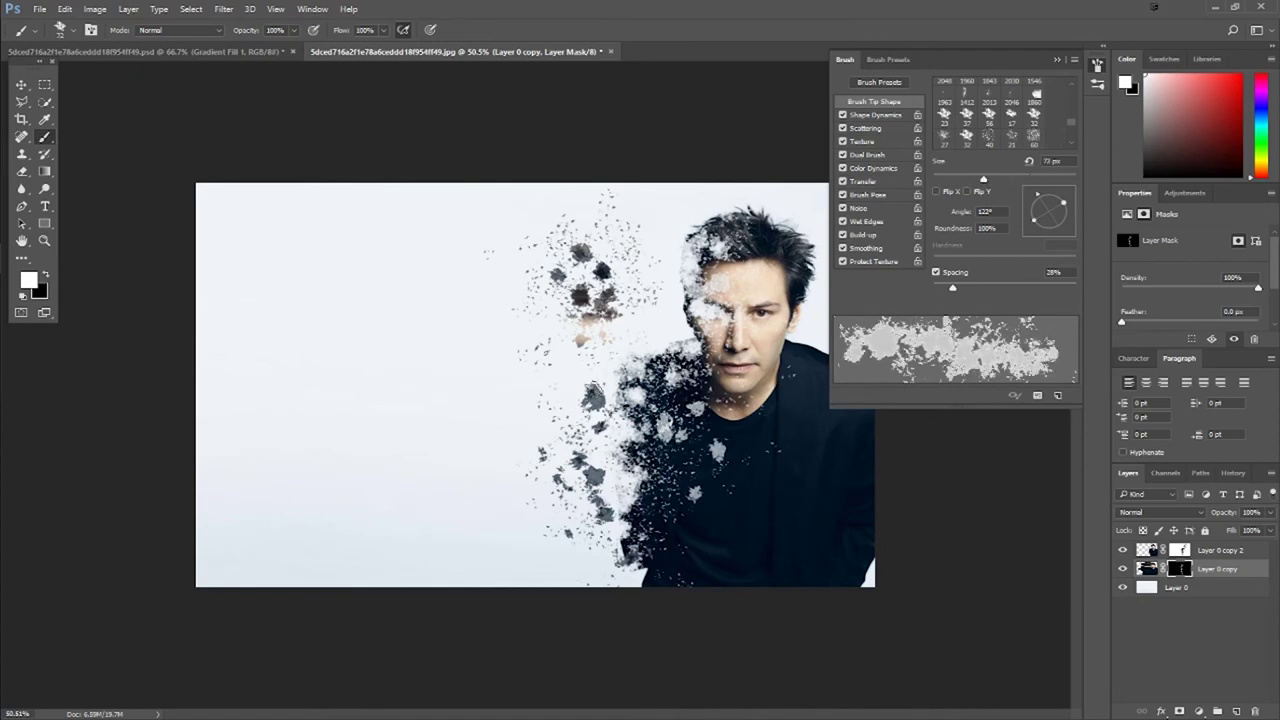
pyautogui.click(566, 400)
pyautogui.click(508, 404)
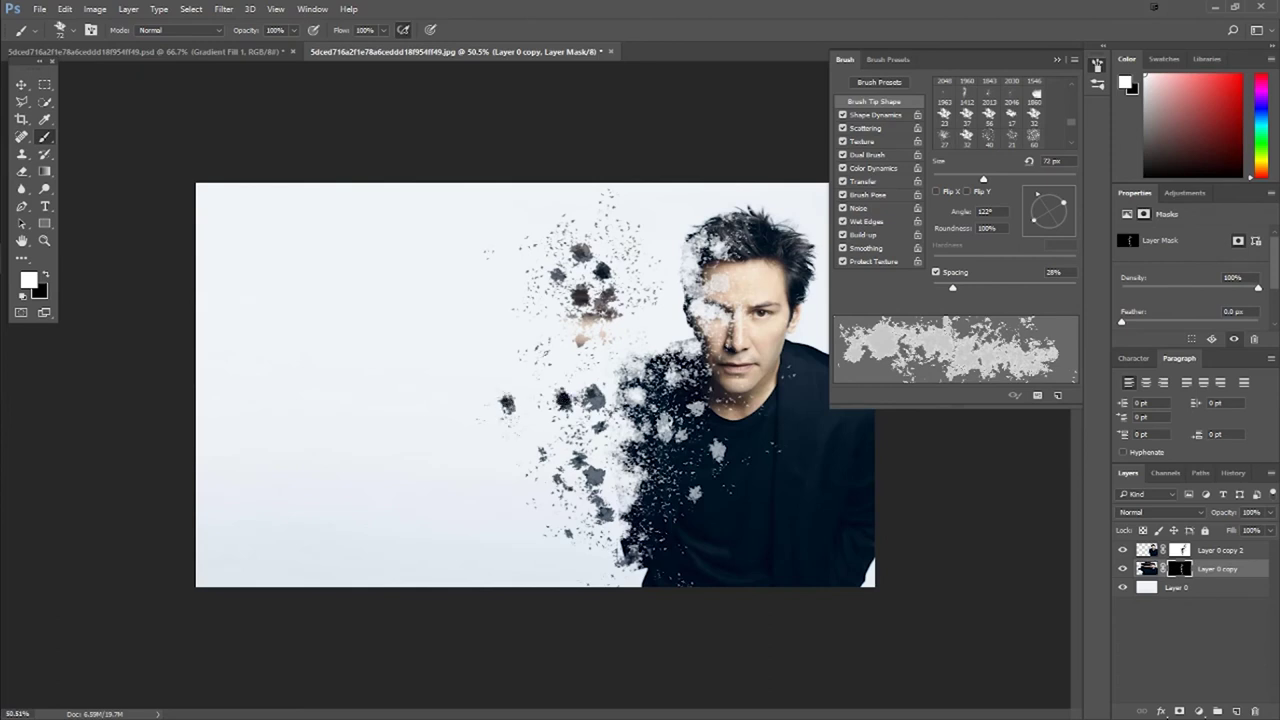
pyautogui.click(546, 431)
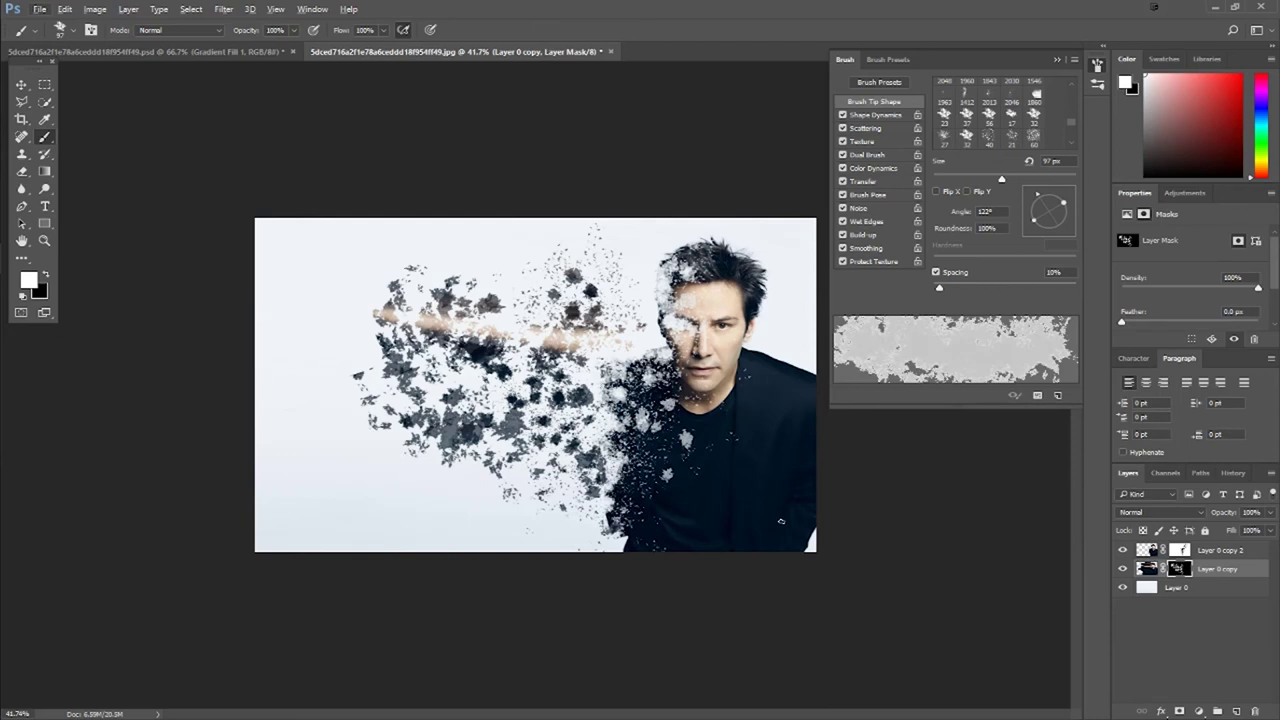
# Check the finished .psd for reference, return to the portrait, and close the brush settings.
pyautogui.click(175, 52)
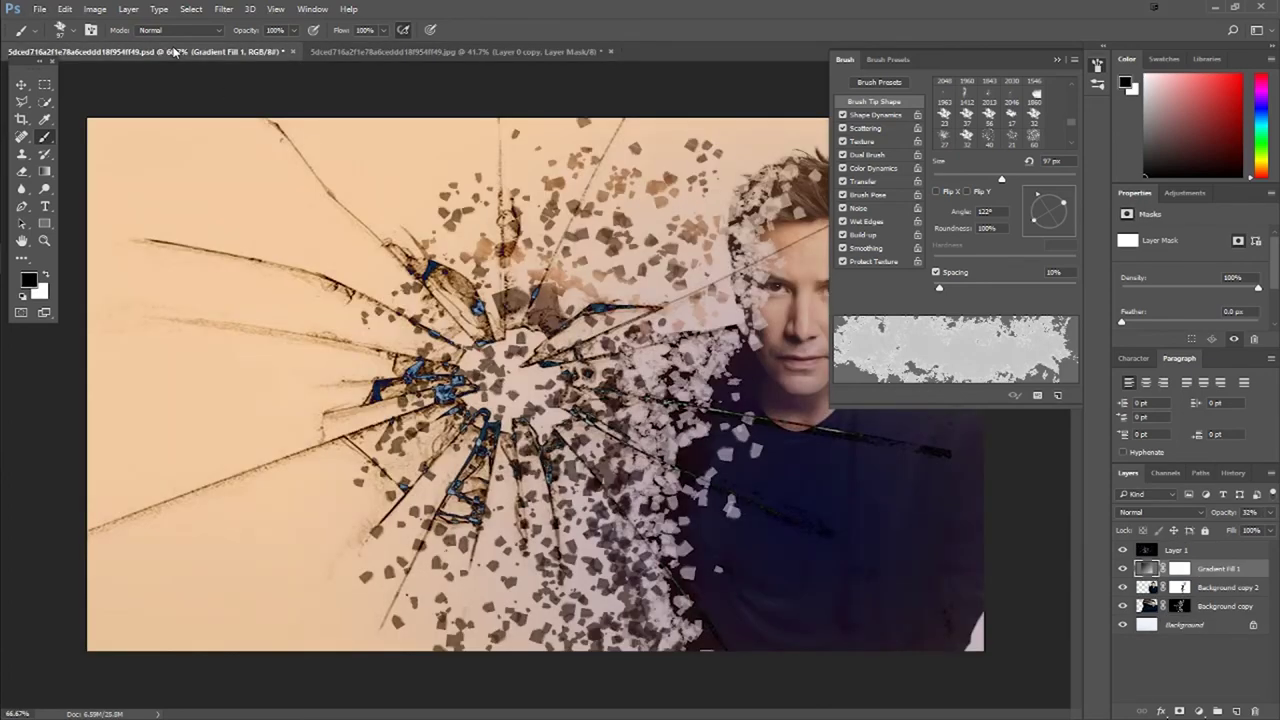
pyautogui.click(371, 50)
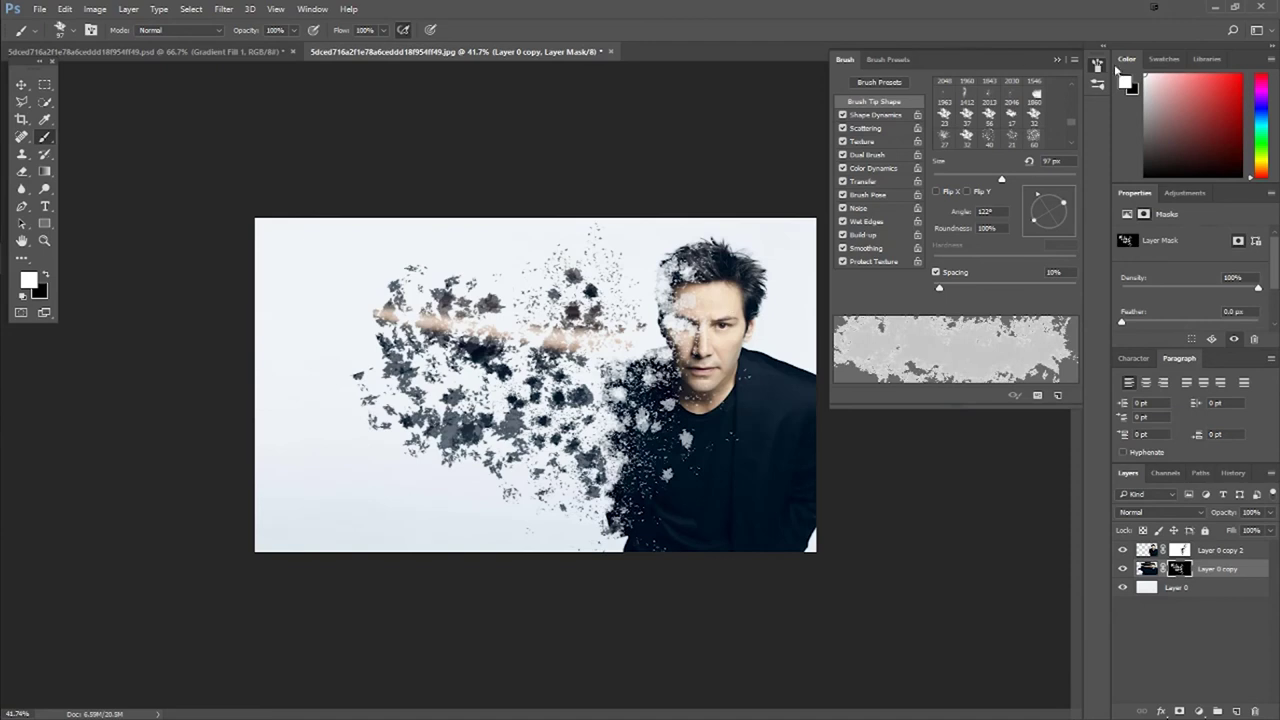
pyautogui.click(1058, 60)
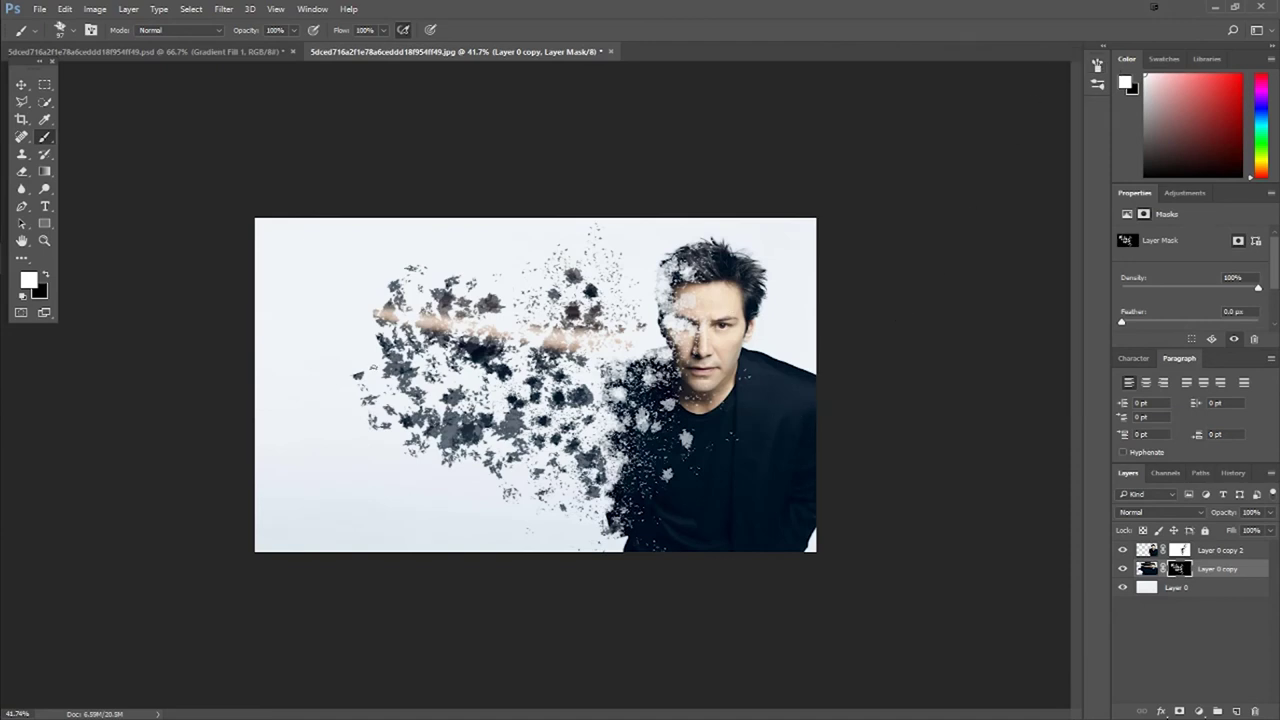
# Paint a few more particles along the cloud's left edge and reselect Layer 0 copy 2.
pyautogui.moveTo(374, 350)
pyautogui.mouseDown()
pyautogui.moveTo(358, 395)
pyautogui.moveTo(392, 330)
pyautogui.mouseUp()
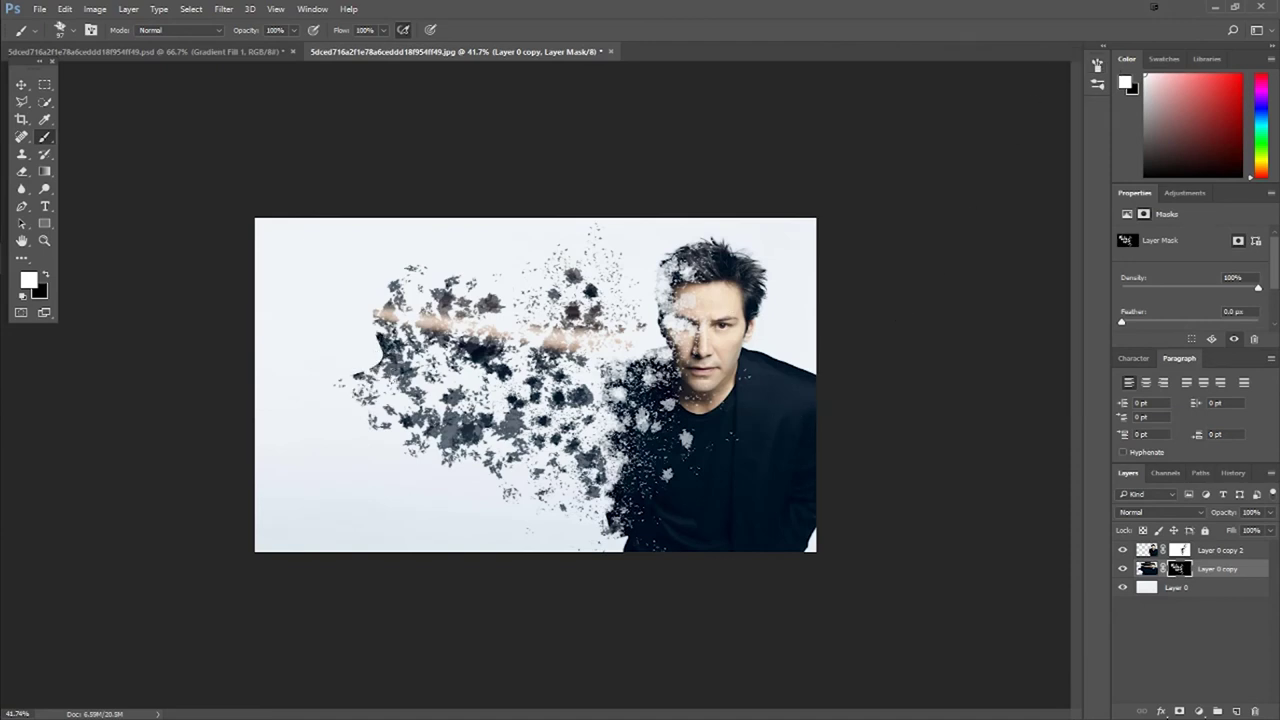
pyautogui.moveTo(470, 408); pyautogui.dragTo(452, 378)
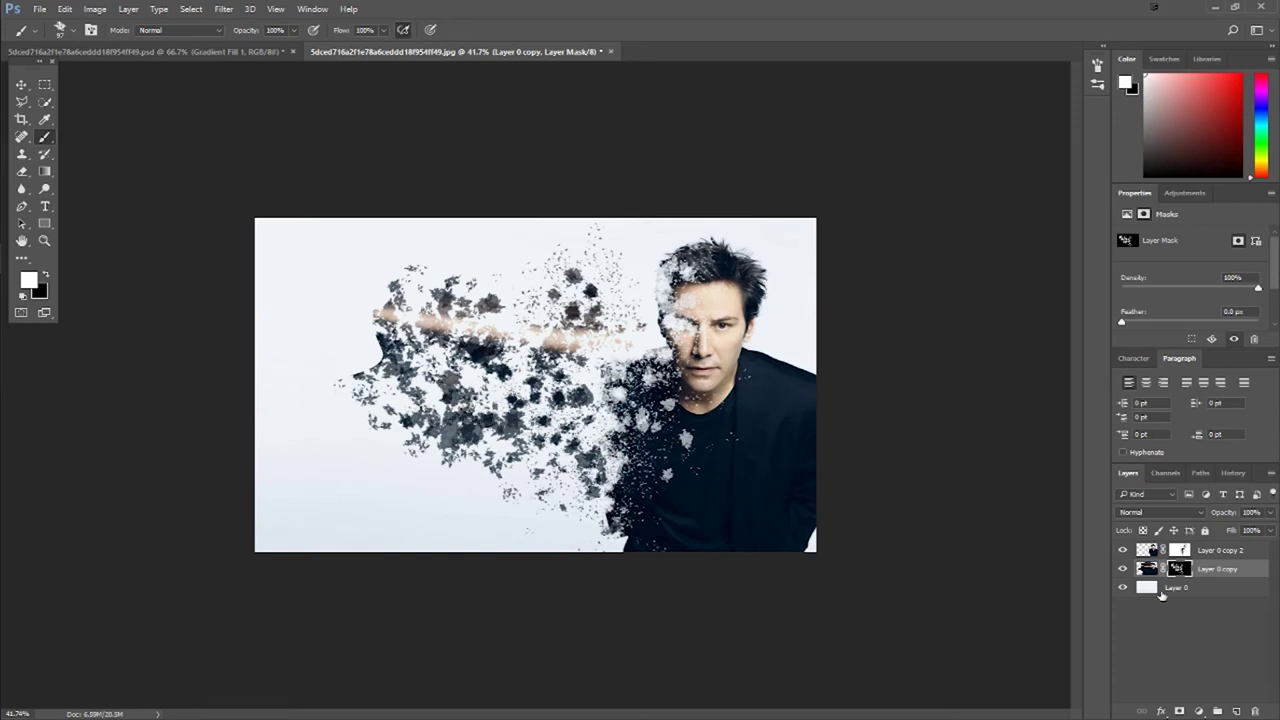
pyautogui.click(1239, 548)
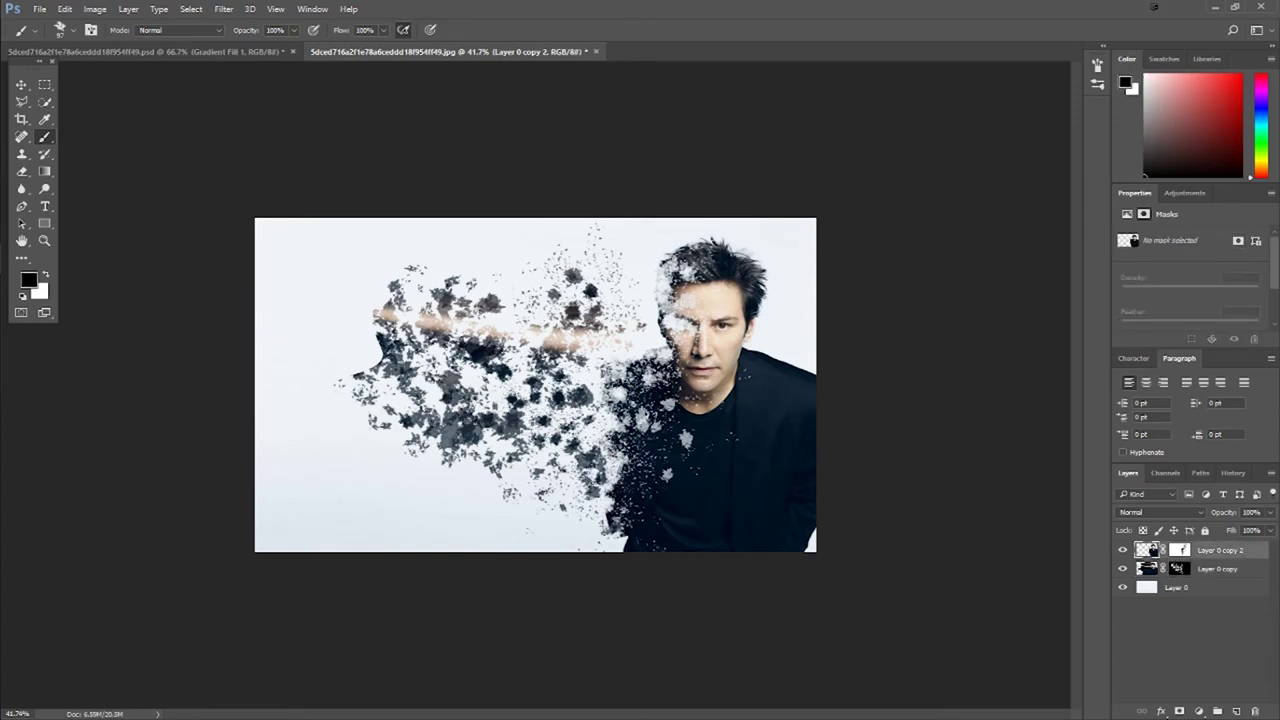
pyautogui.click(64, 9)
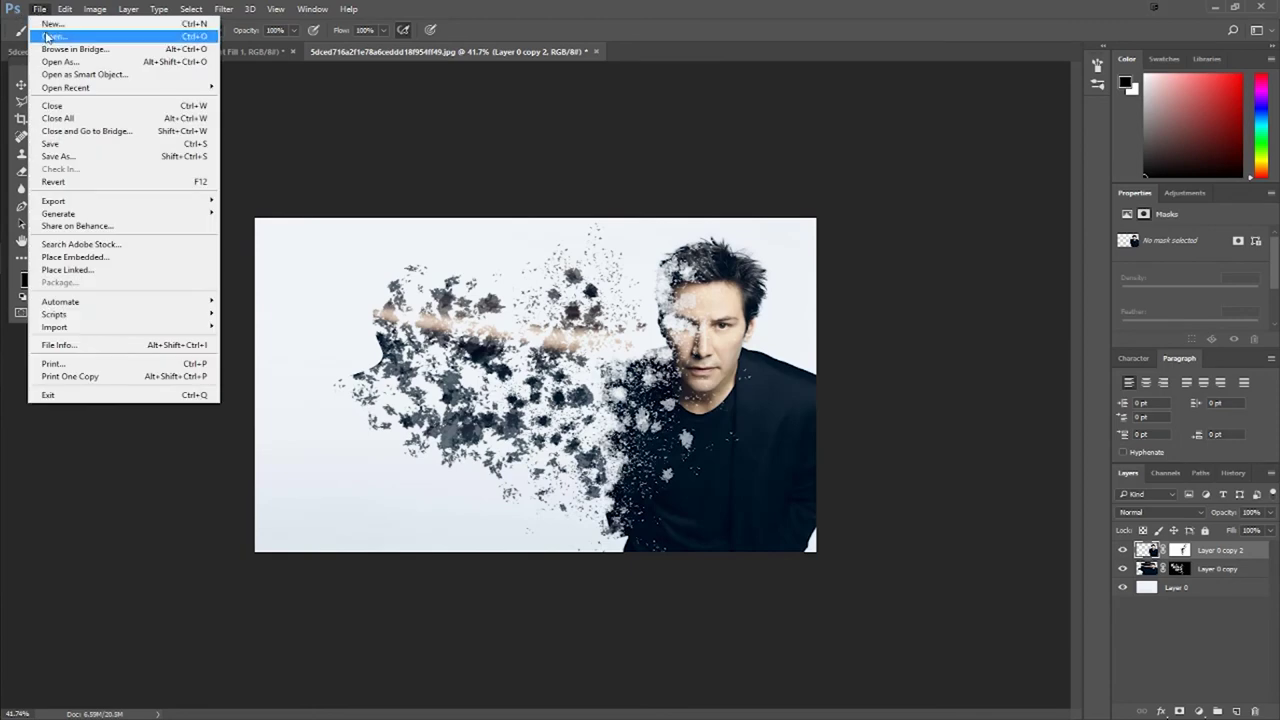
# Open the shattered-glass image and drag it into the portrait document.
pyautogui.click(46, 35)
pyautogui.doubleClick(430, 125)
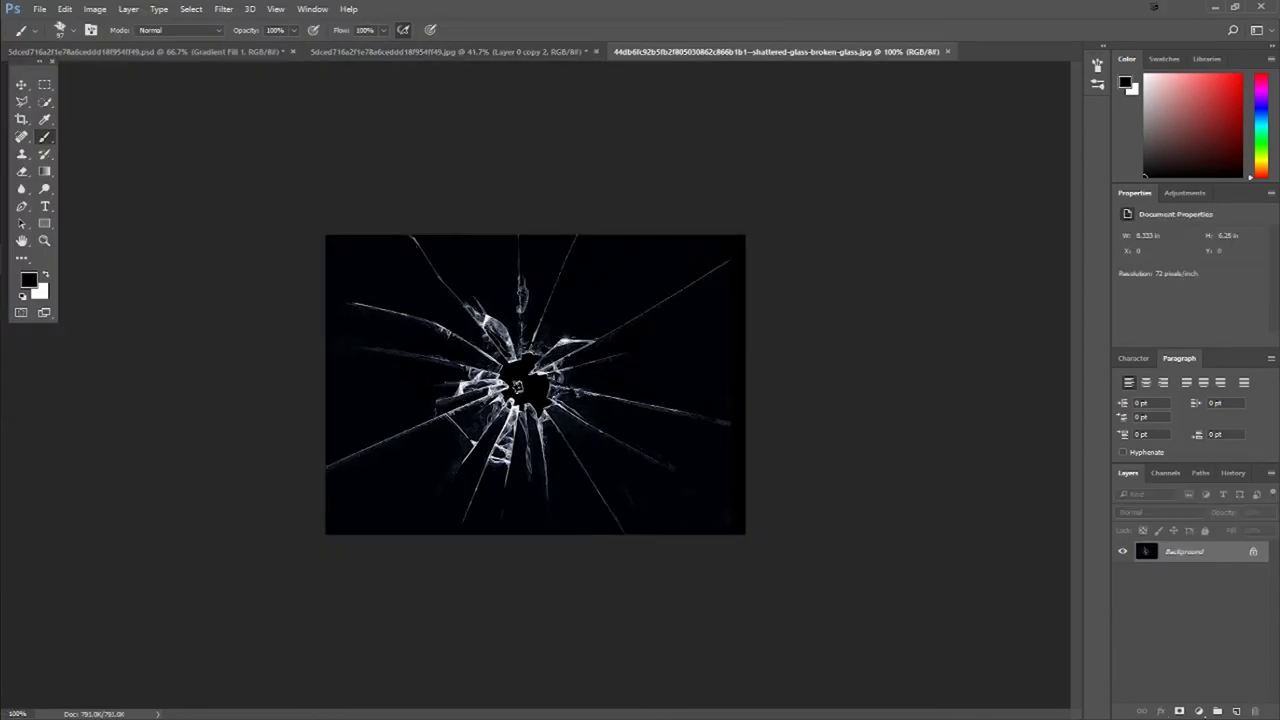
pyautogui.click(21, 87)
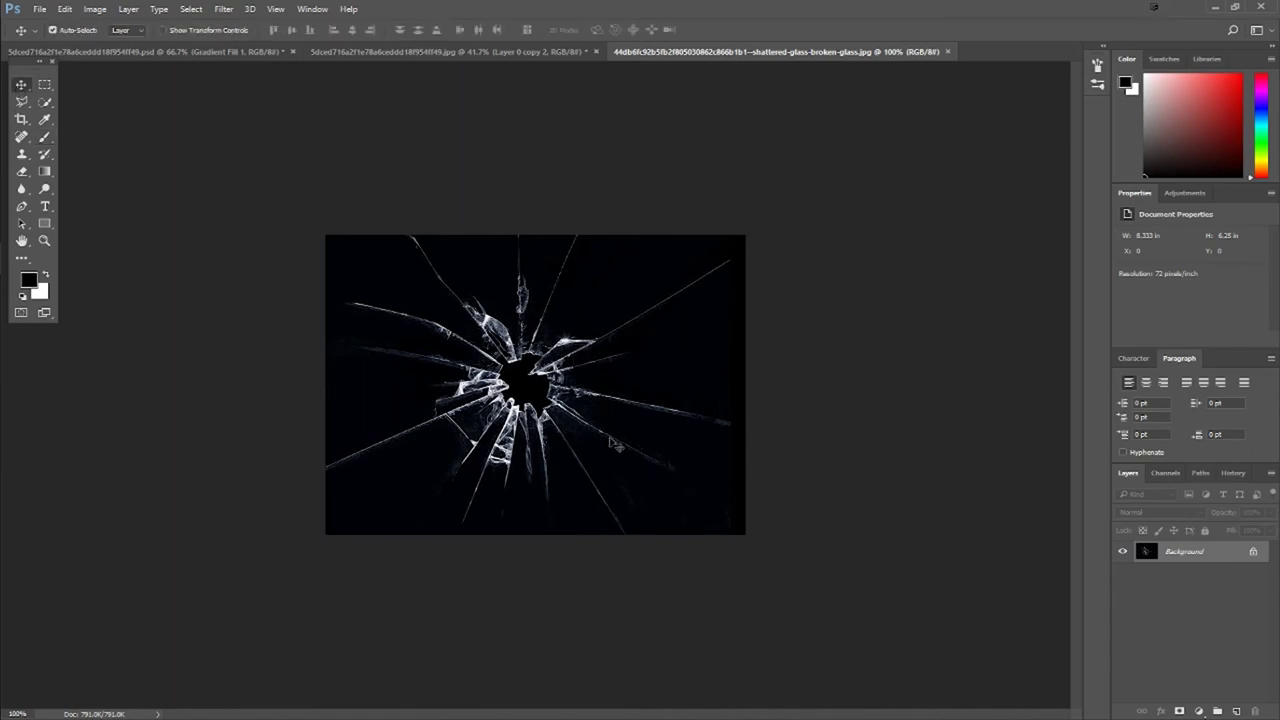
pyautogui.moveTo(610, 392)
pyautogui.mouseDown()
pyautogui.moveTo(397, 148)
pyautogui.moveTo(558, 338)
pyautogui.mouseUp()
# Free-transform the glass layer to cover the whole canvas and commit it.
pyautogui.click(21, 101)
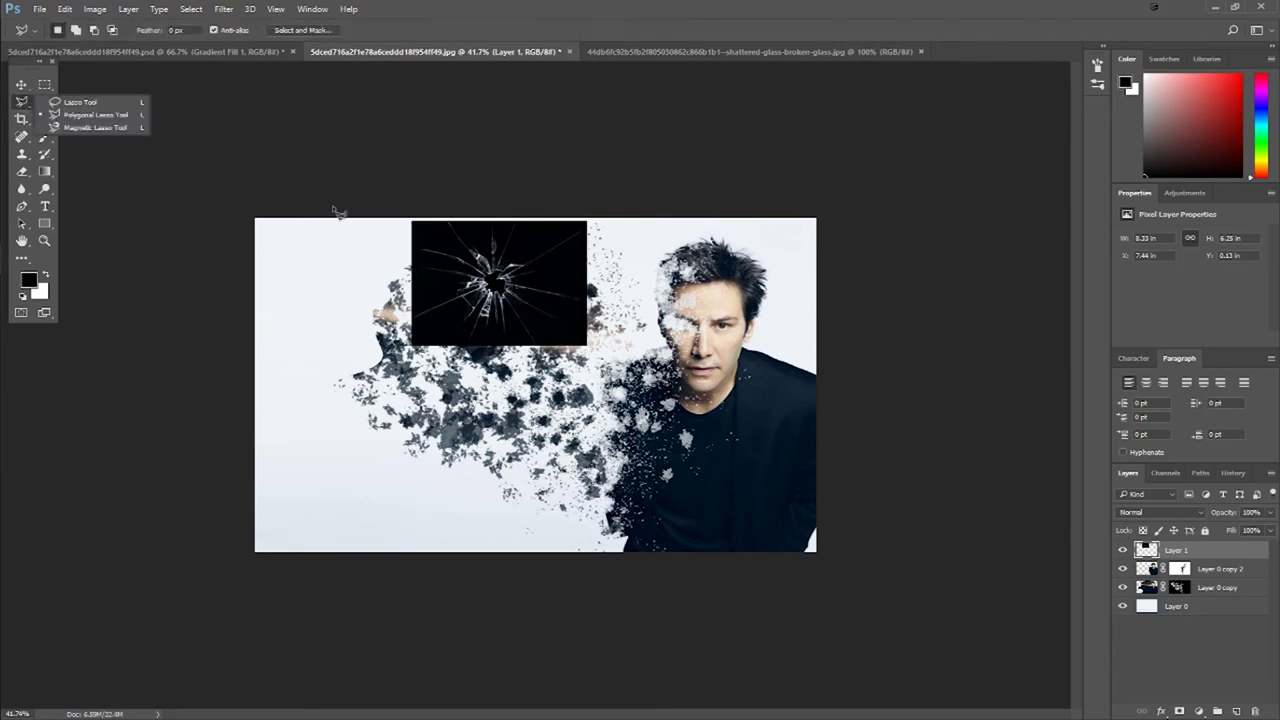
pyautogui.rightClick(450, 246)
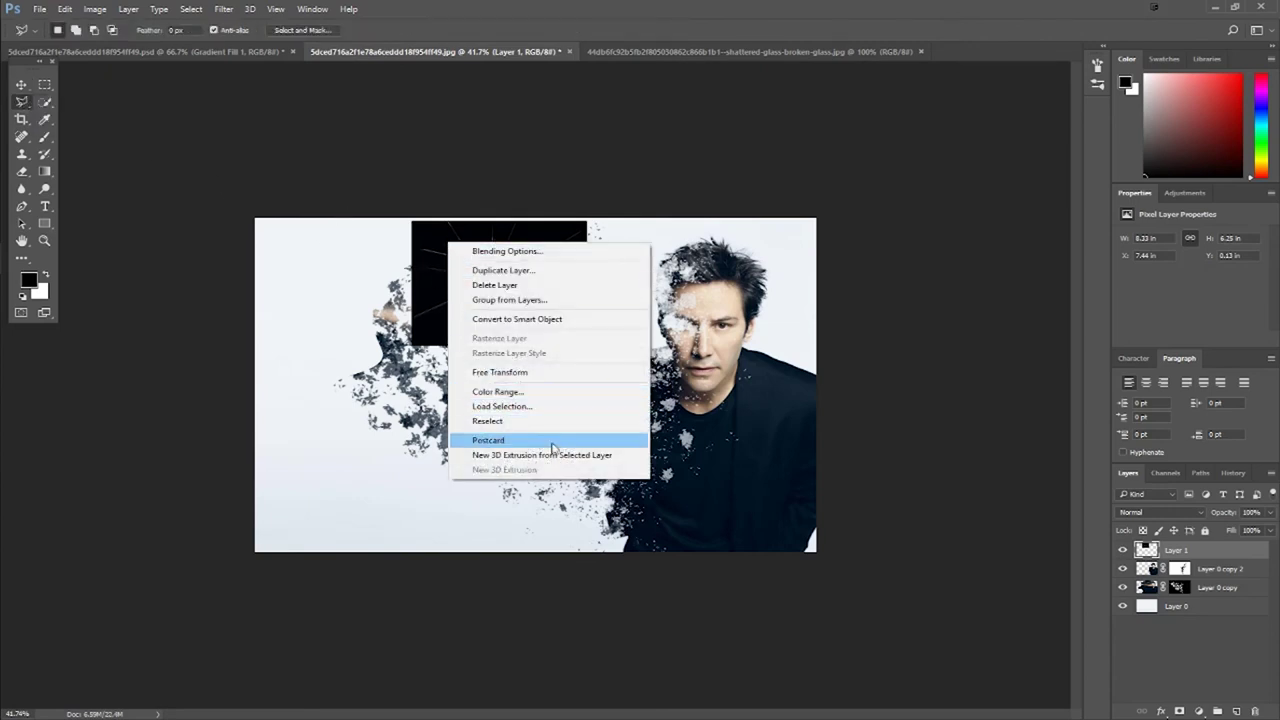
pyautogui.click(505, 372)
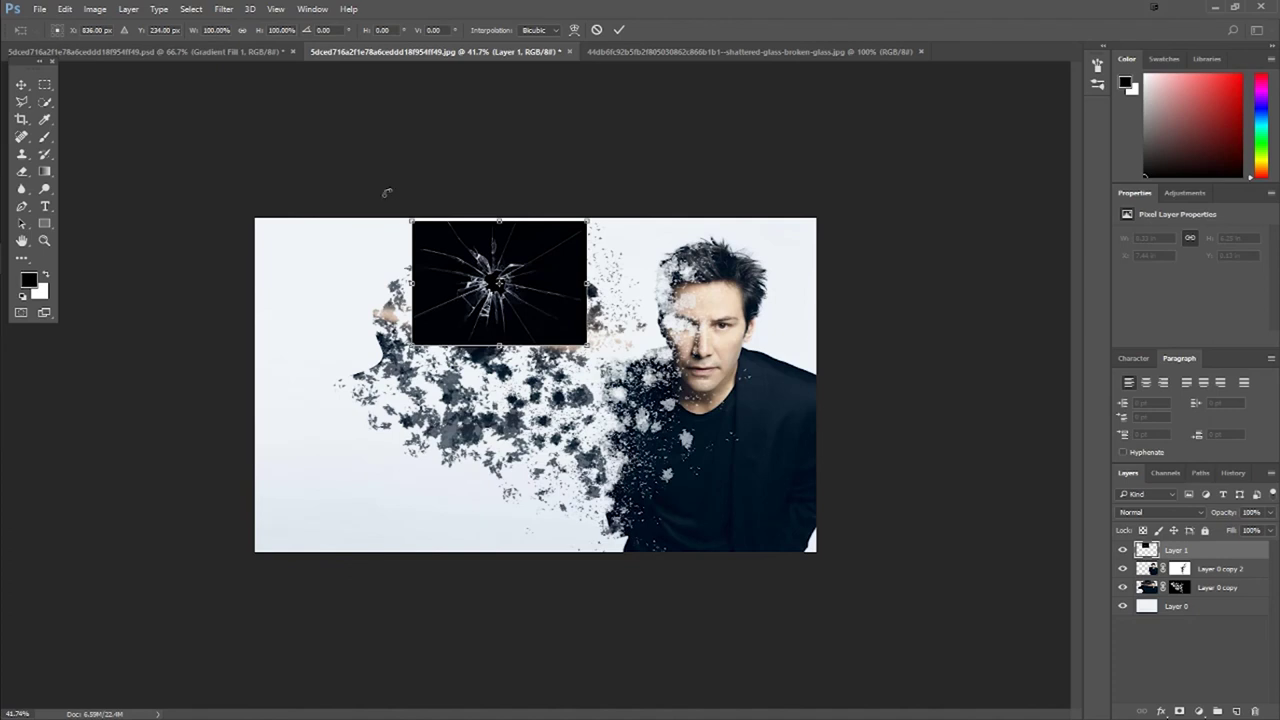
pyautogui.moveTo(463, 289); pyautogui.dragTo(305, 287)
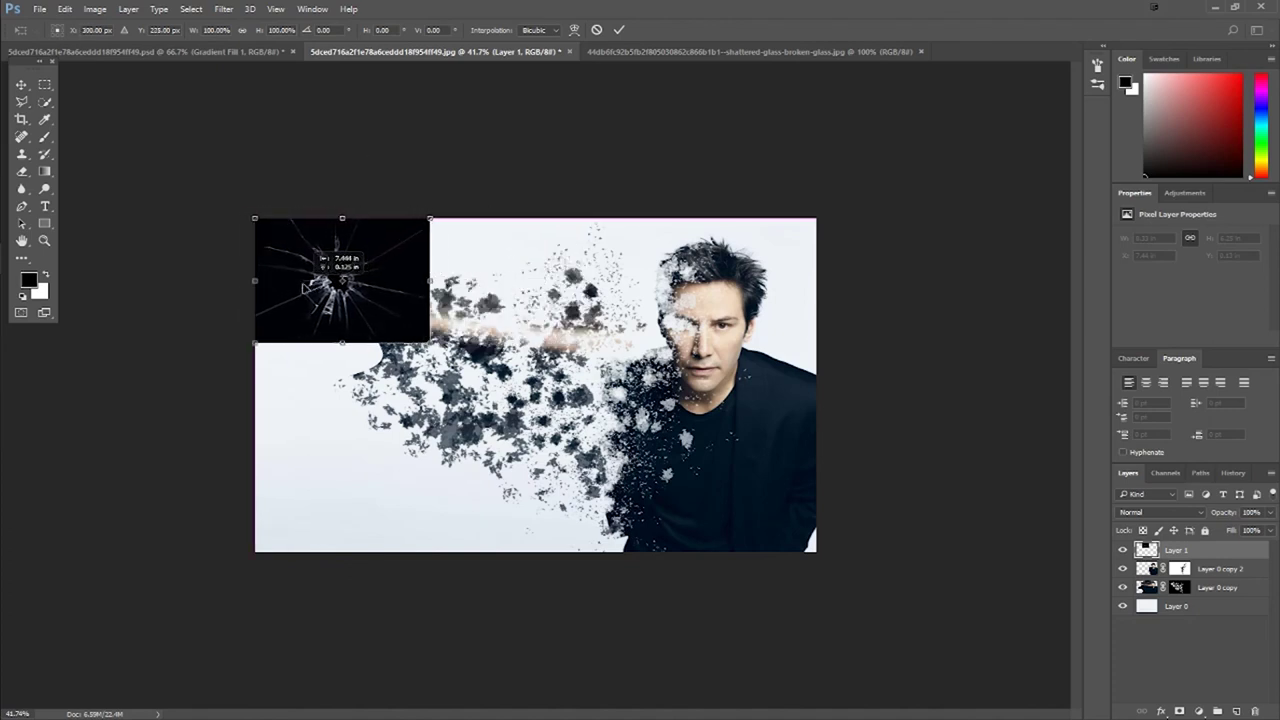
pyautogui.moveTo(429, 342); pyautogui.dragTo(816, 551)
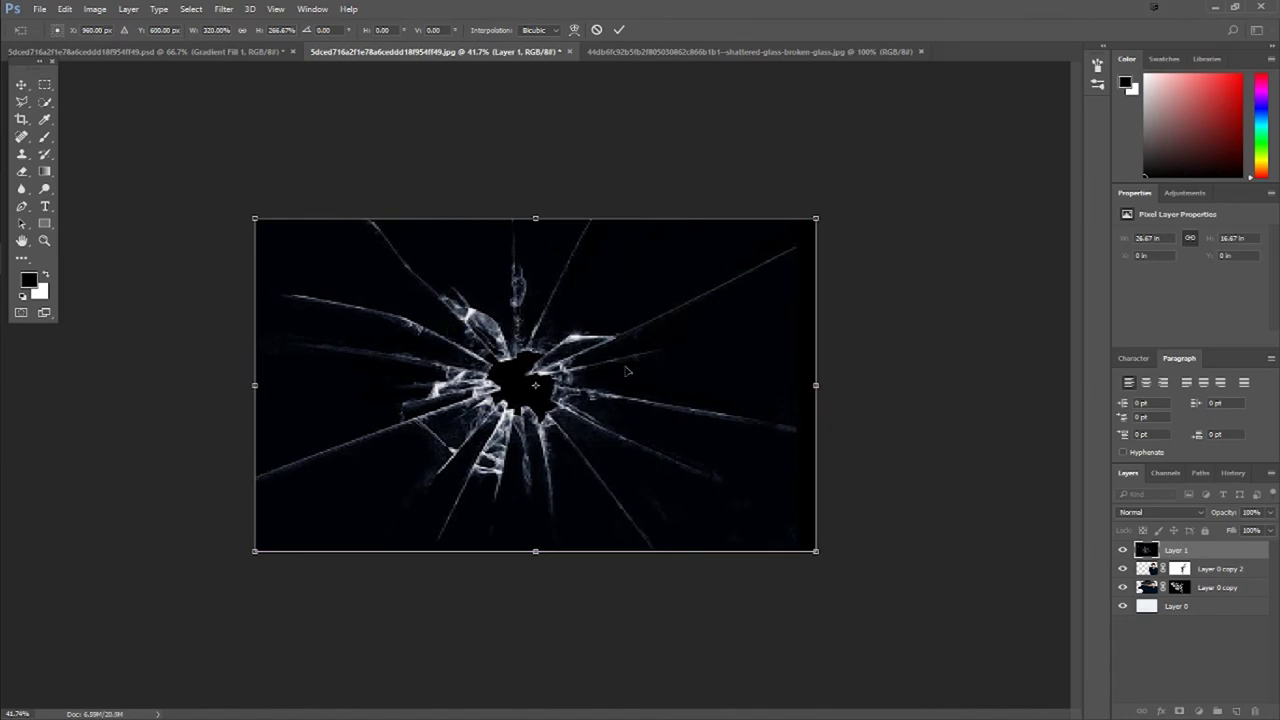
pyautogui.press('l')
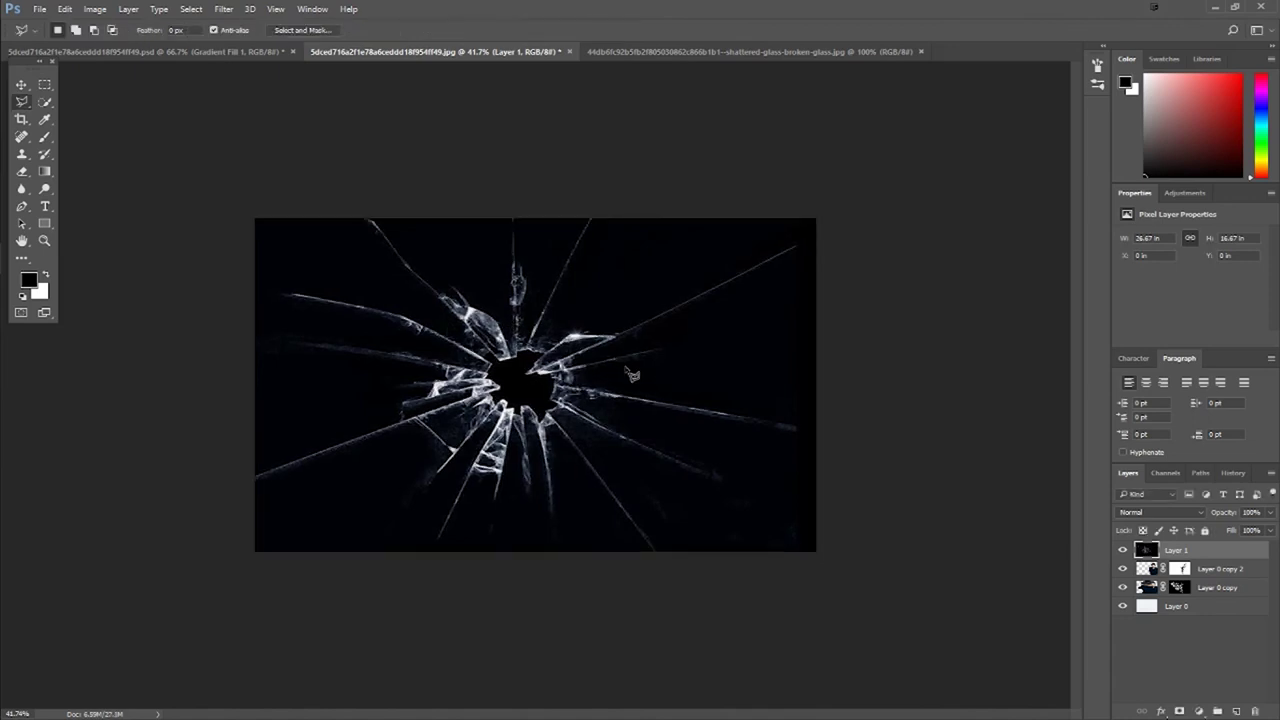
# Preview the blend modes on Layer 1 and settle on Exclusion.
pyautogui.click(1162, 514)
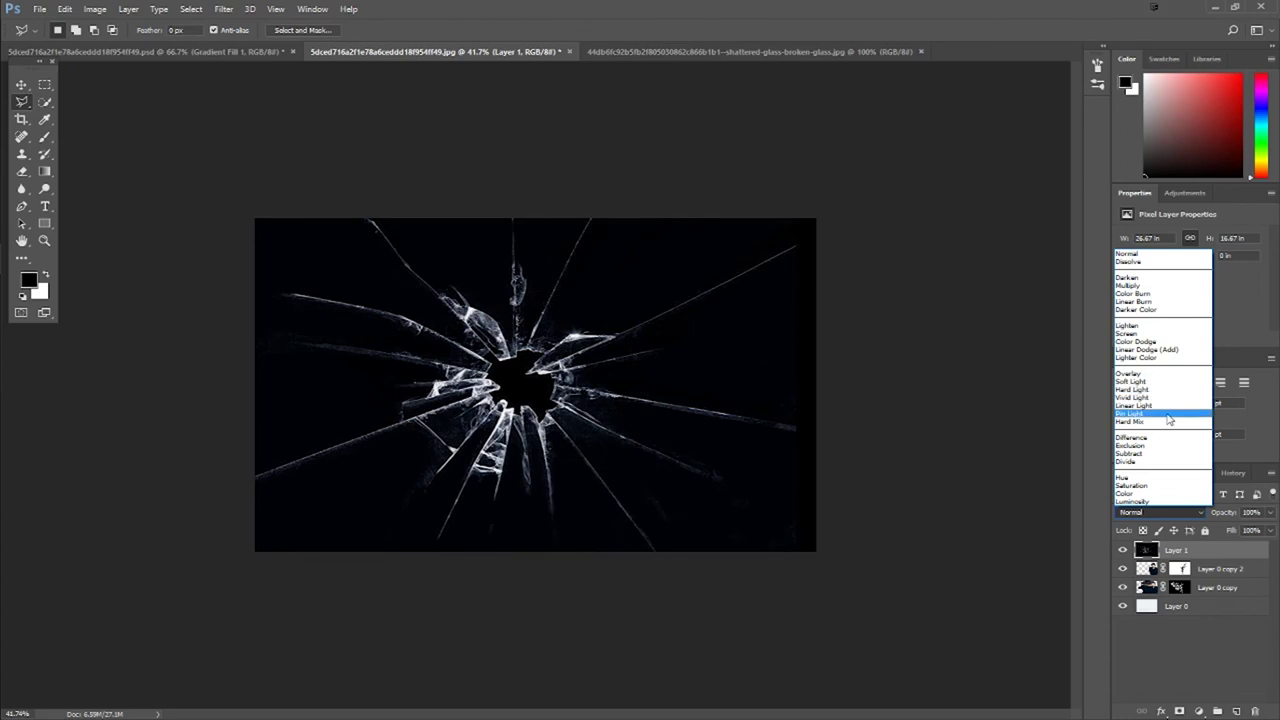
pyautogui.click(1180, 516)
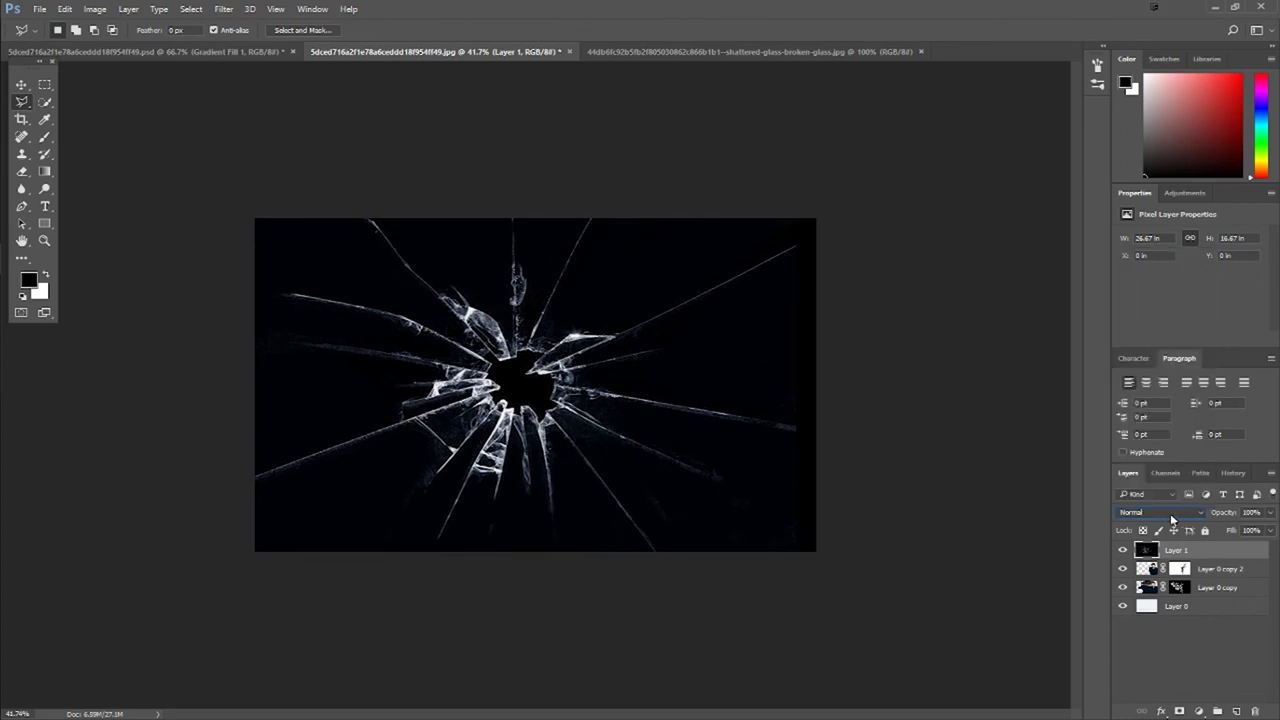
pyautogui.click(1168, 512)
pyautogui.scroll(-2, 1168, 512)
pyautogui.scroll(-2, 1168, 512)
pyautogui.scroll(-2, 1168, 512)
pyautogui.scroll(-1, 1168, 512)
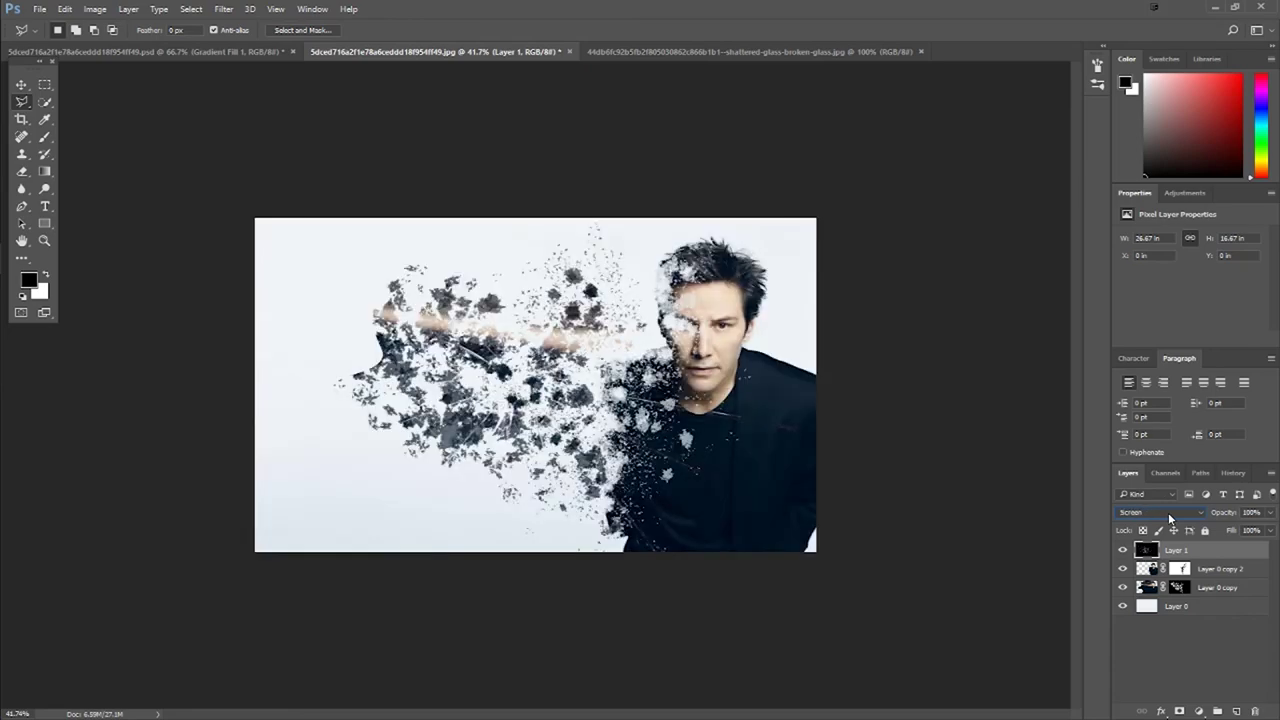
pyautogui.scroll(-3, 1168, 512)
pyautogui.scroll(-1, 1168, 512)
pyautogui.scroll(-1, 1168, 512)
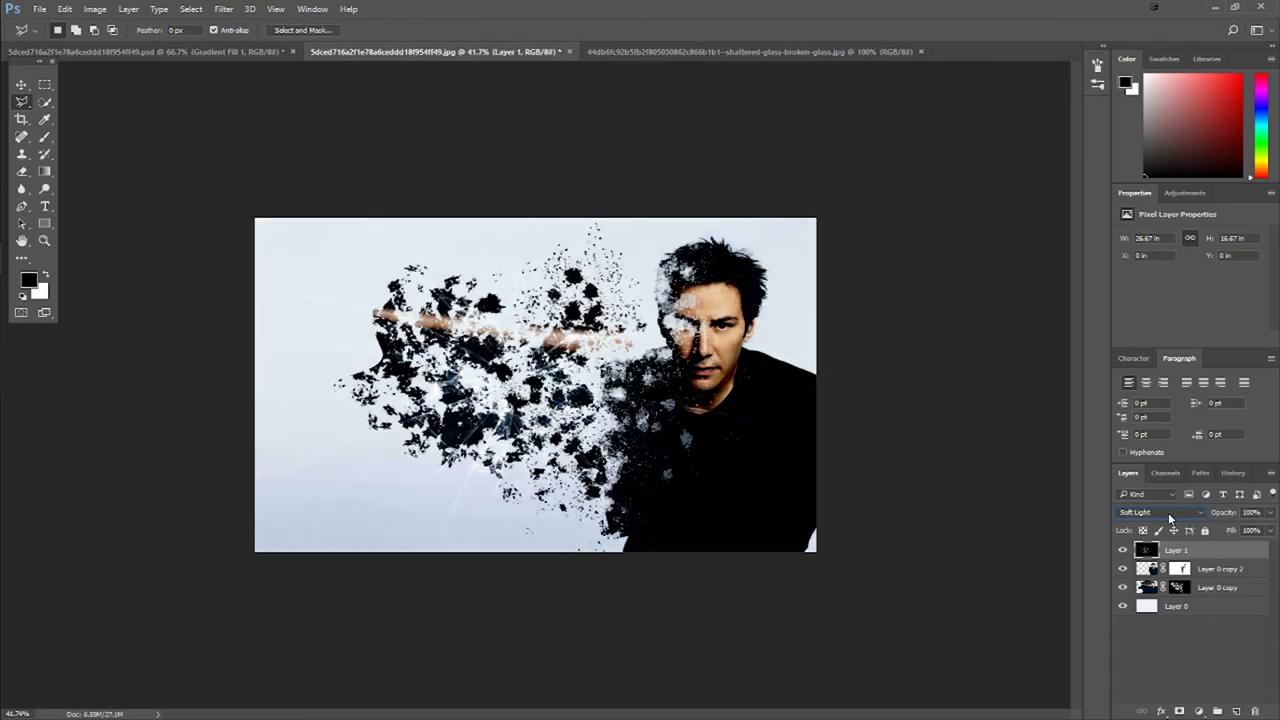
pyautogui.scroll(-1, 1170, 516)
pyautogui.scroll(-1, 1170, 516)
pyautogui.scroll(-2, 1170, 516)
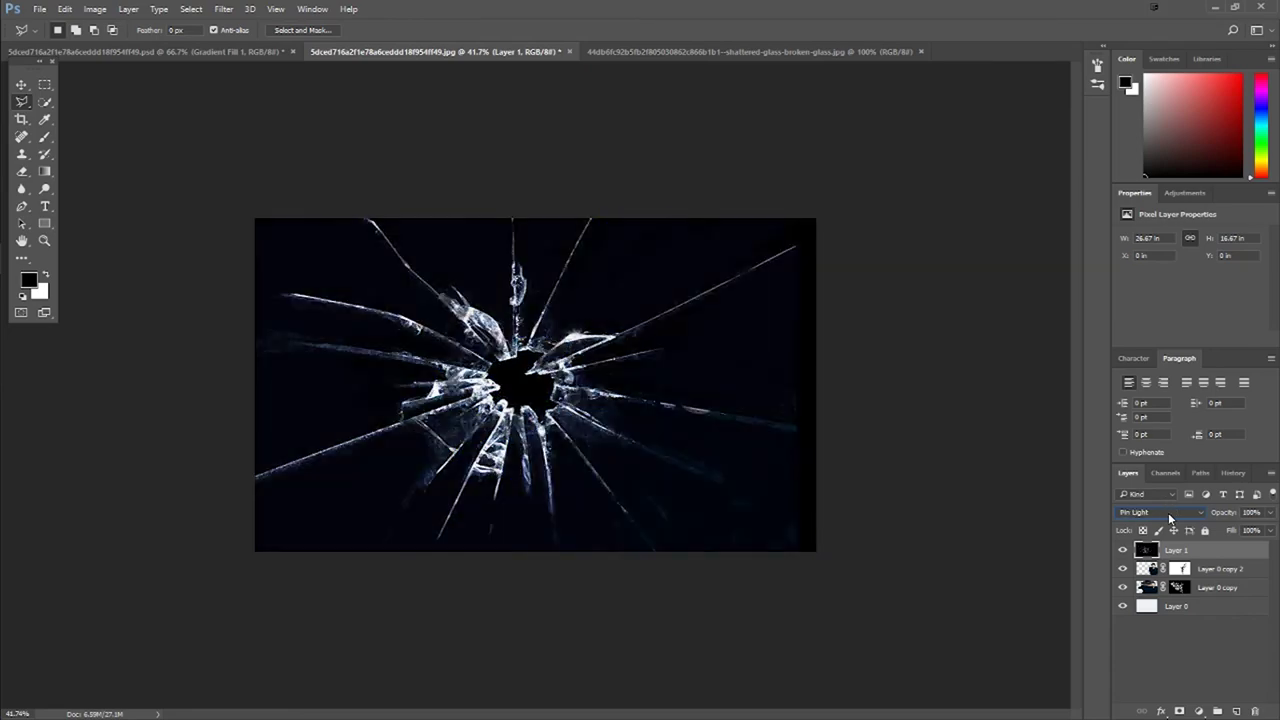
pyautogui.scroll(-1, 1170, 516)
pyautogui.scroll(-1, 1170, 516)
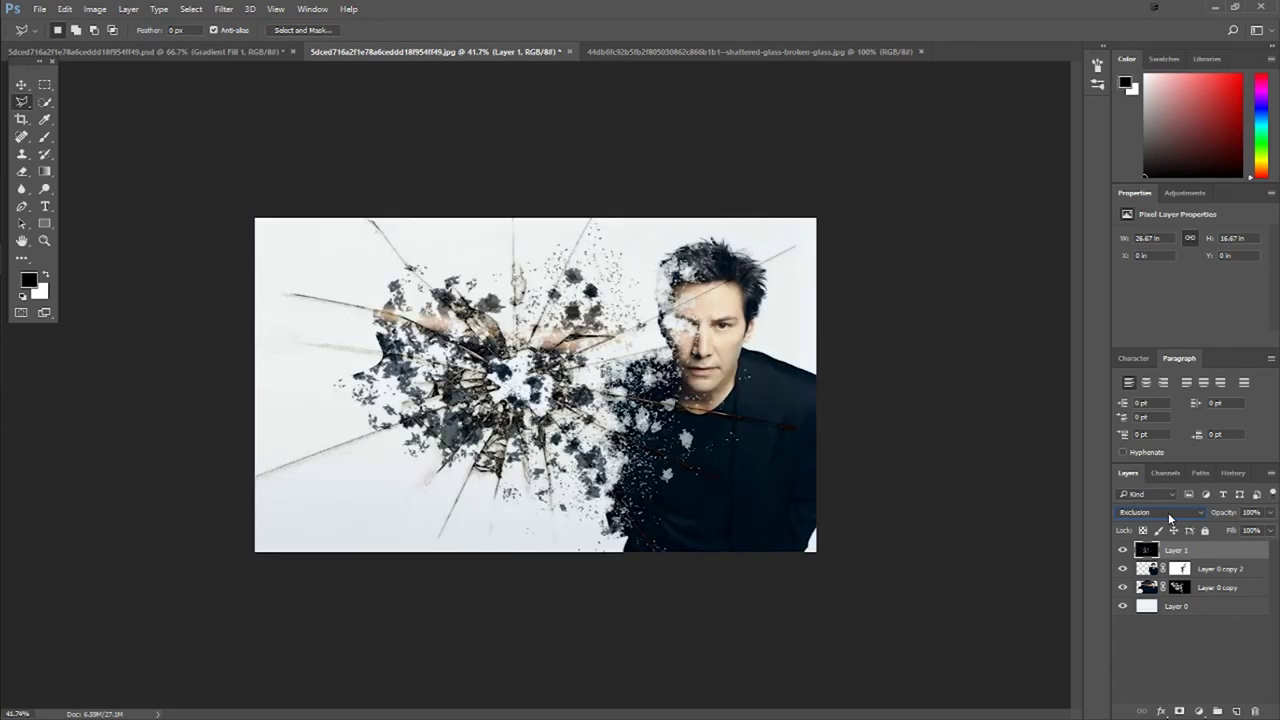
pyautogui.scroll(-1, 1168, 512)
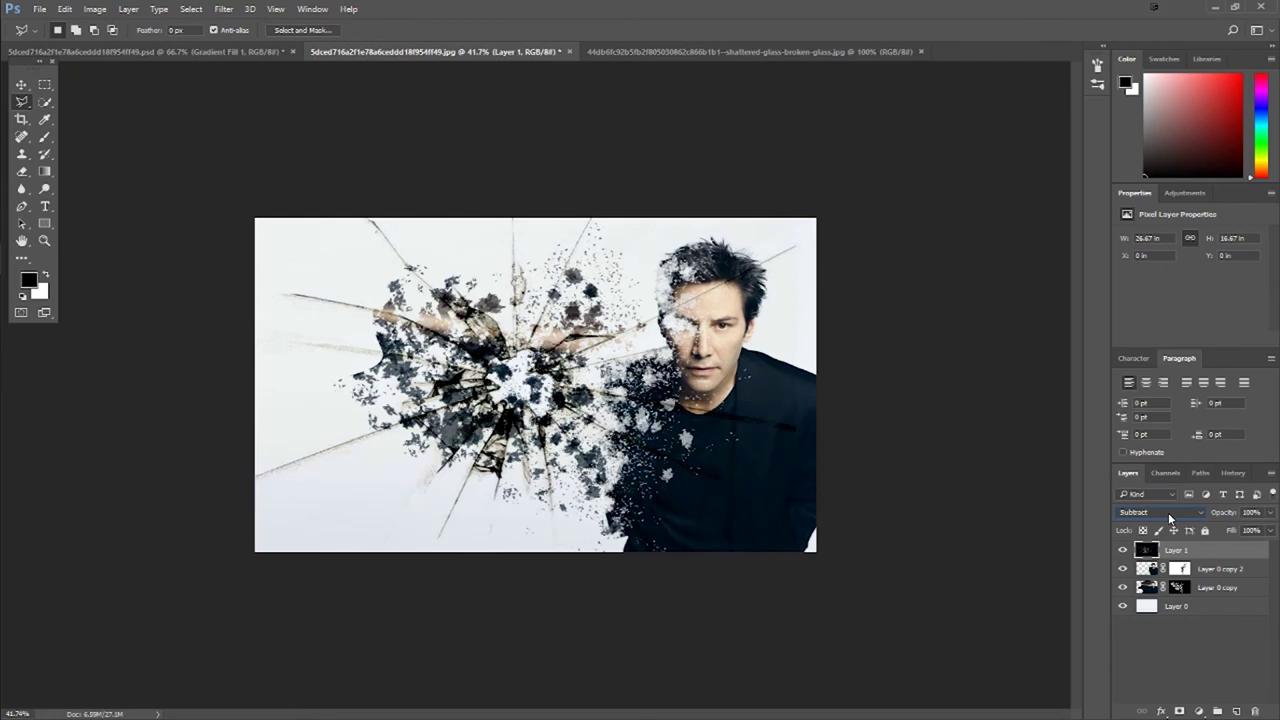
pyautogui.scroll(1, 1168, 512)
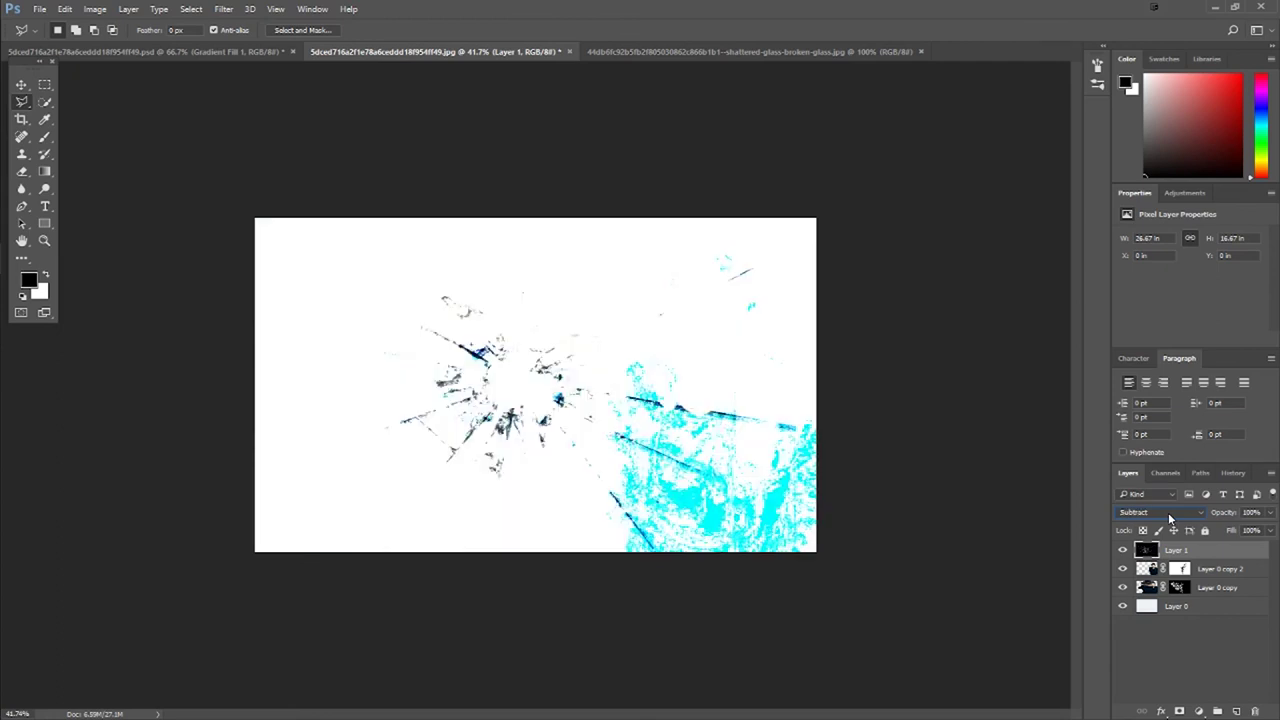
pyautogui.scroll(1, 1168, 512)
pyautogui.scroll(1, 1168, 512)
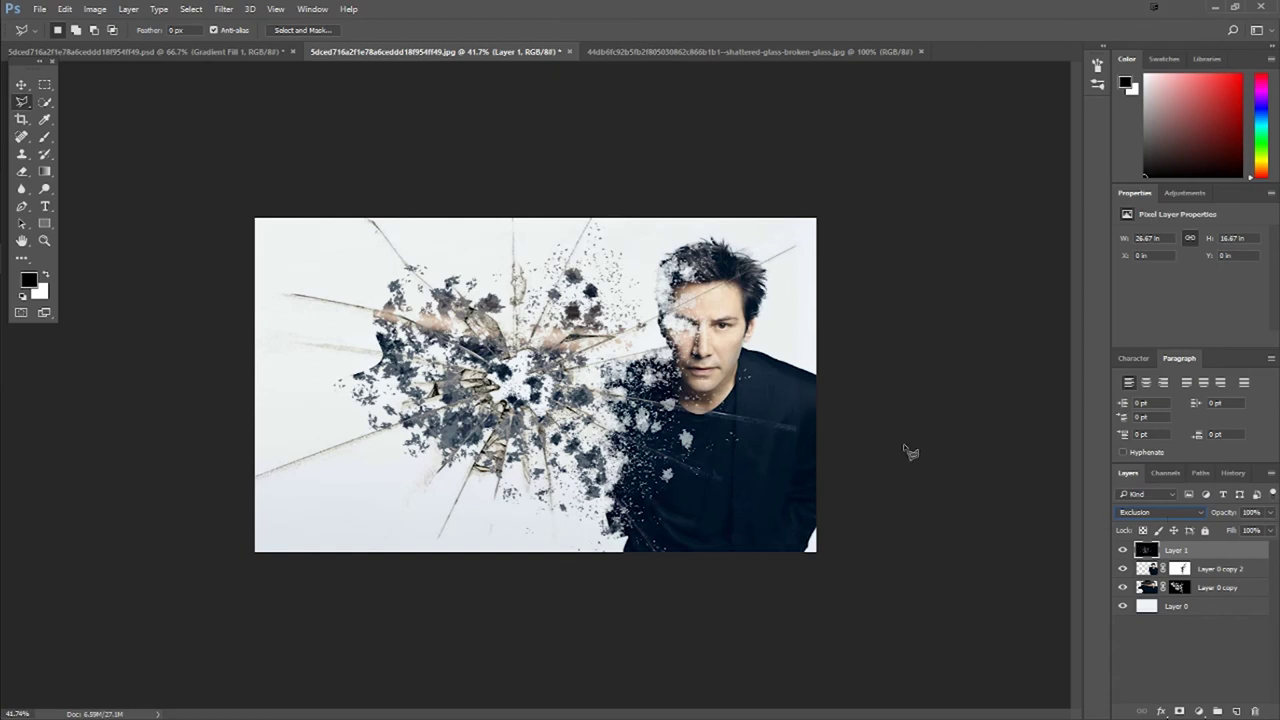
# Add a new layer and a Gradient Fill layer above the glass layer.
pyautogui.click(1238, 687)
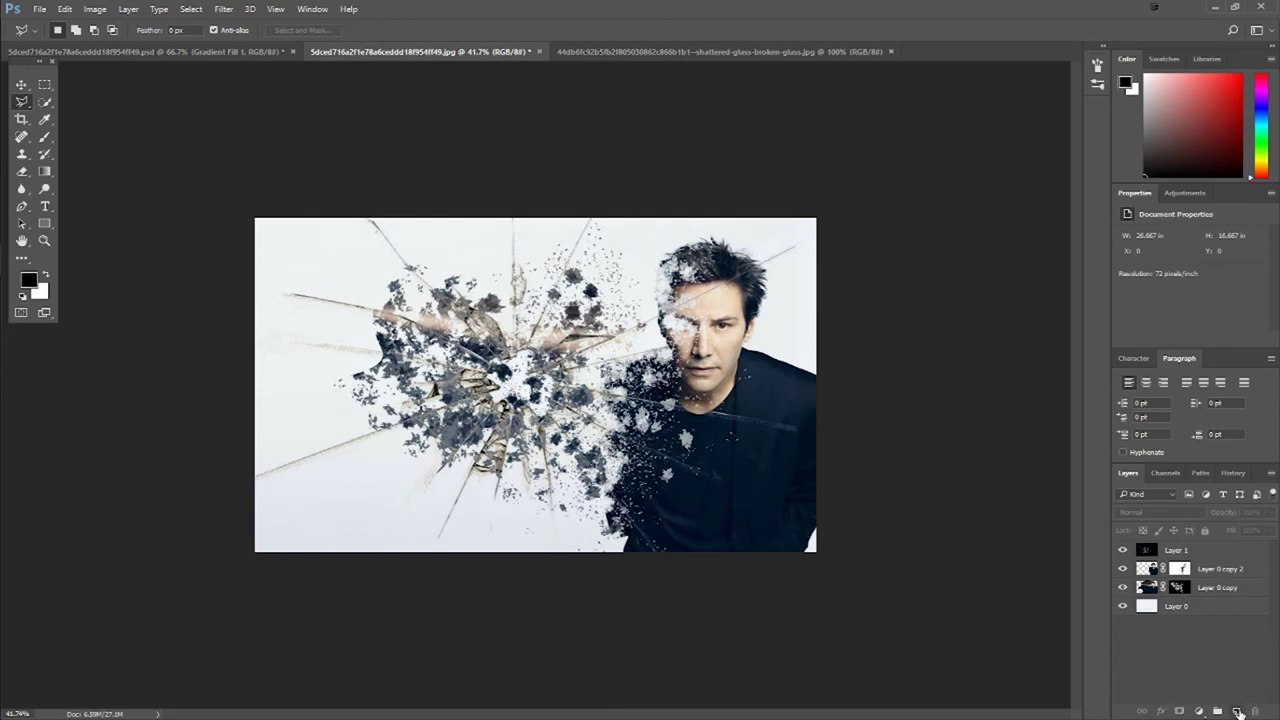
pyautogui.click(1238, 711)
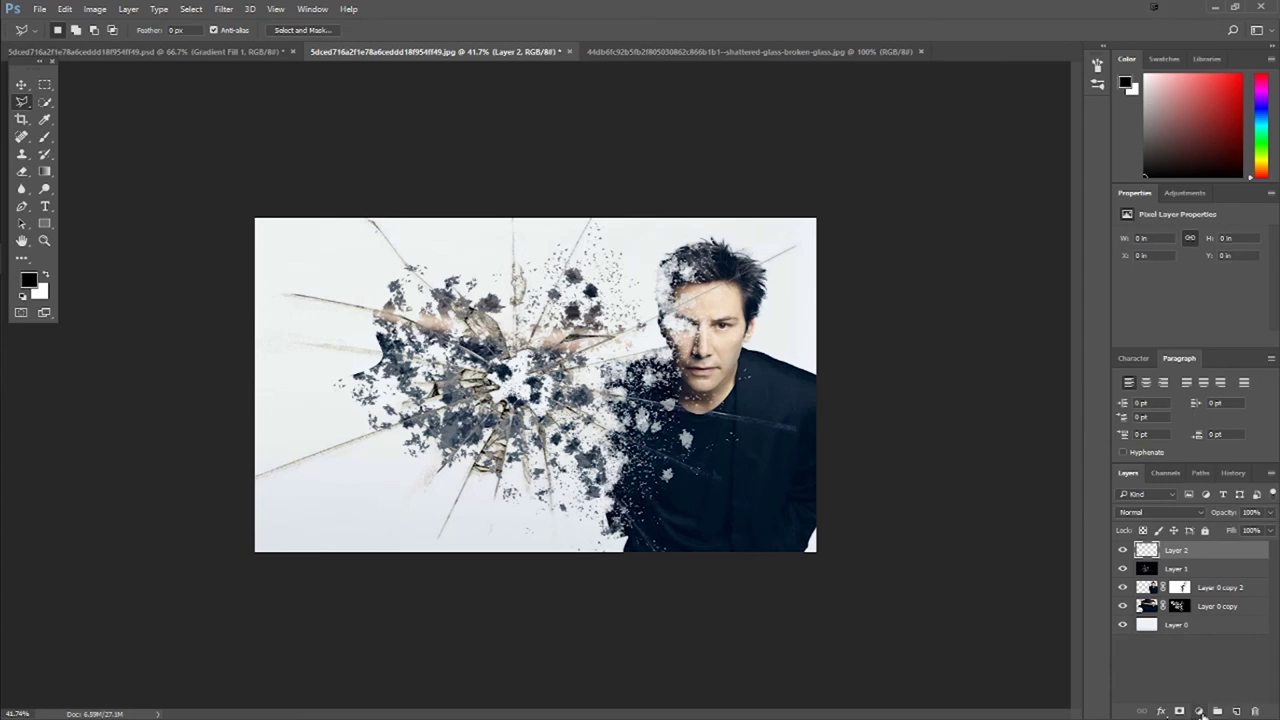
pyautogui.click(1201, 713)
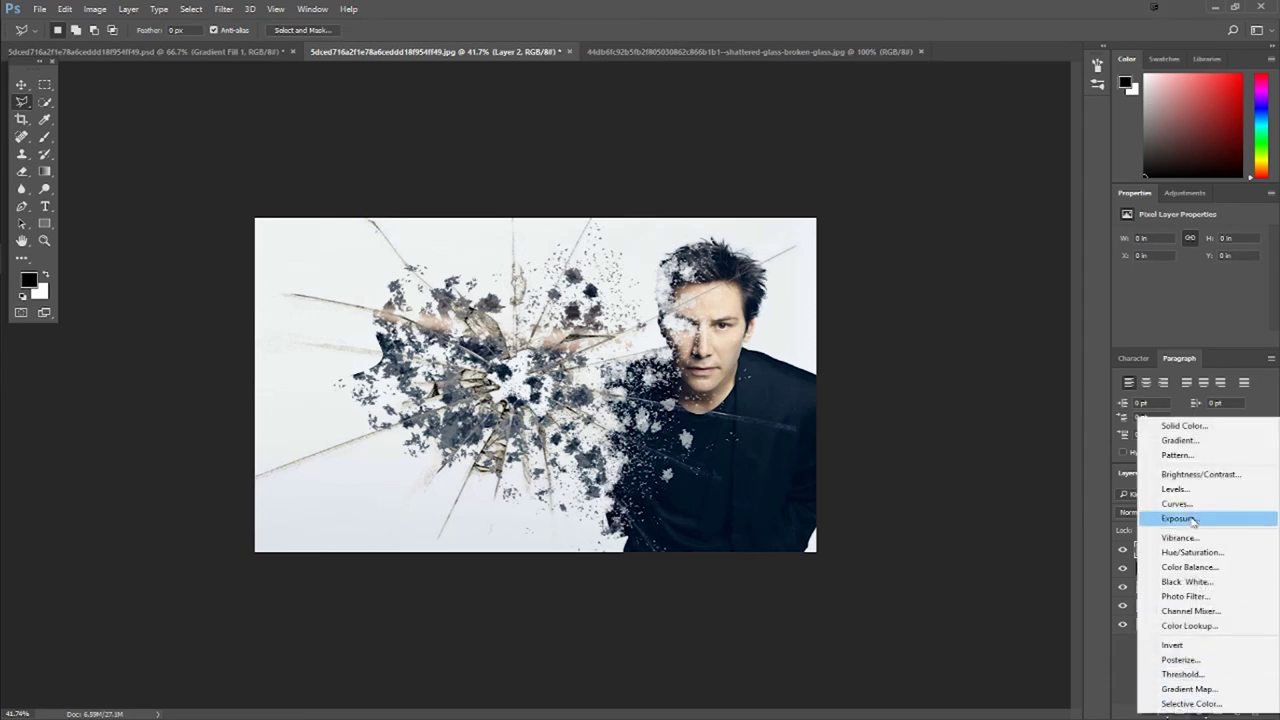
pyautogui.click(1184, 442)
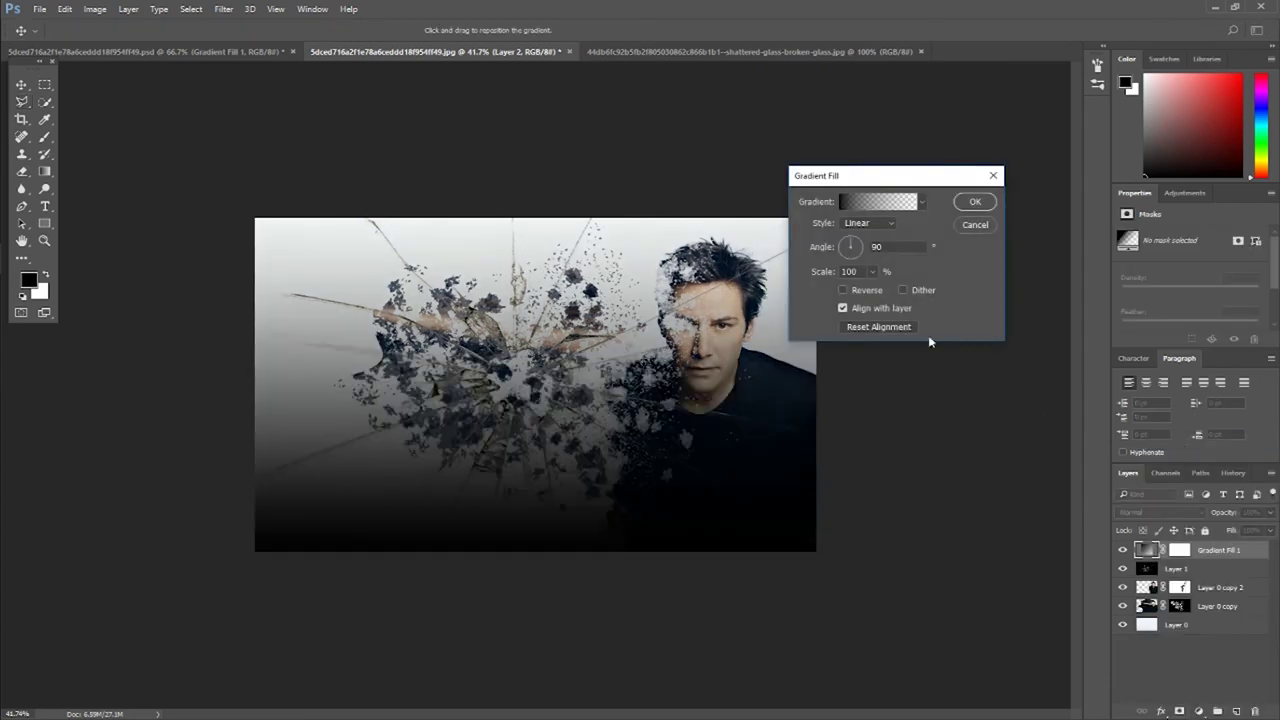
# Configure a radial Violet, Orange gradient with its violet centre moved lower right.
pyautogui.click(859, 204)
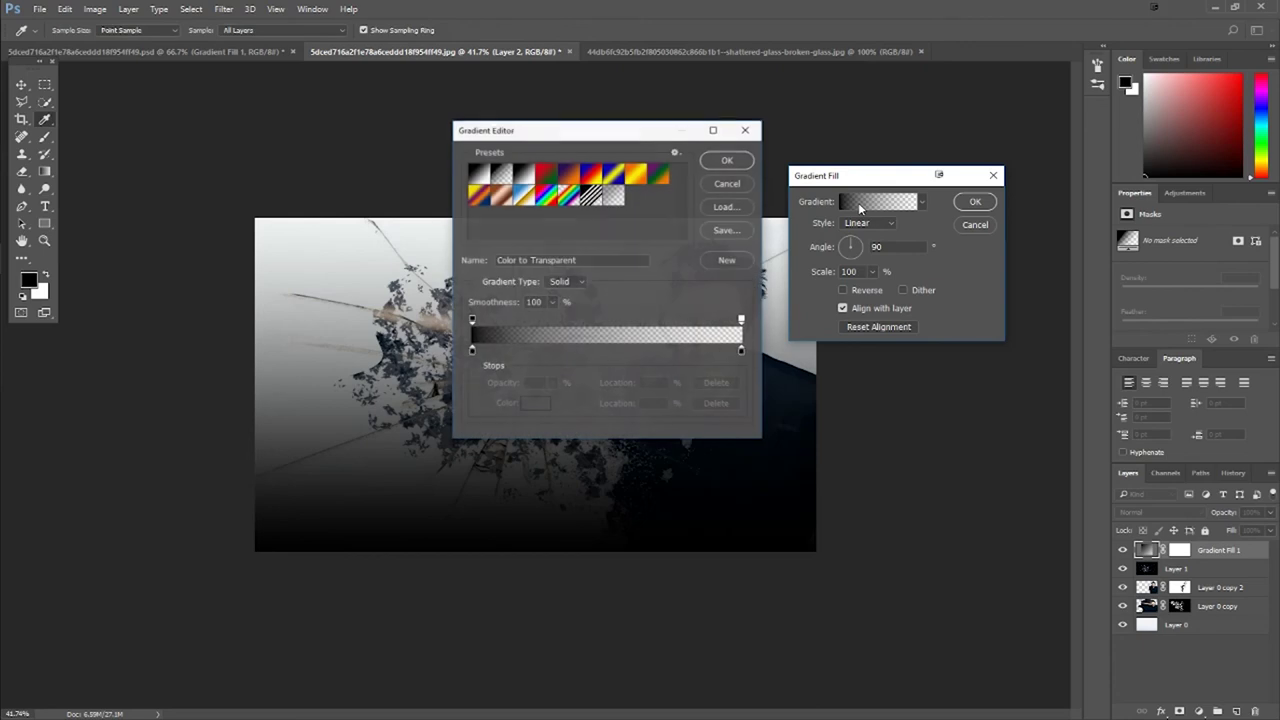
pyautogui.click(567, 178)
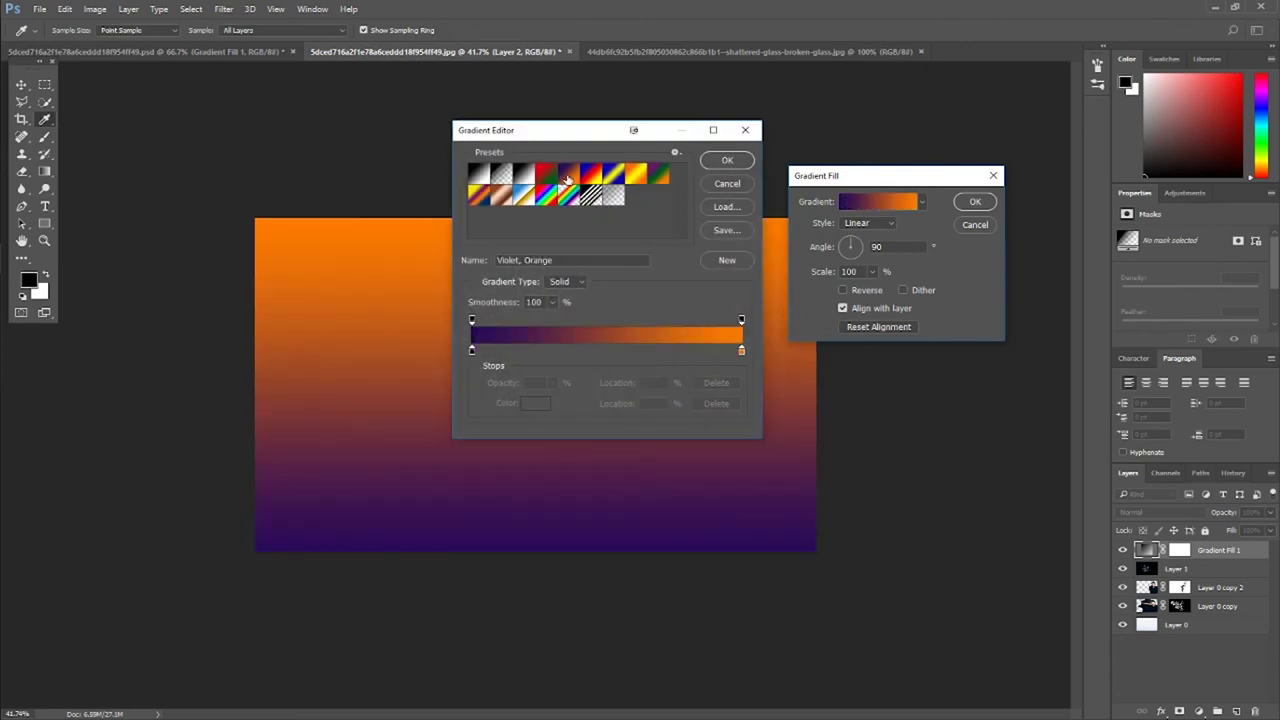
pyautogui.click(723, 165)
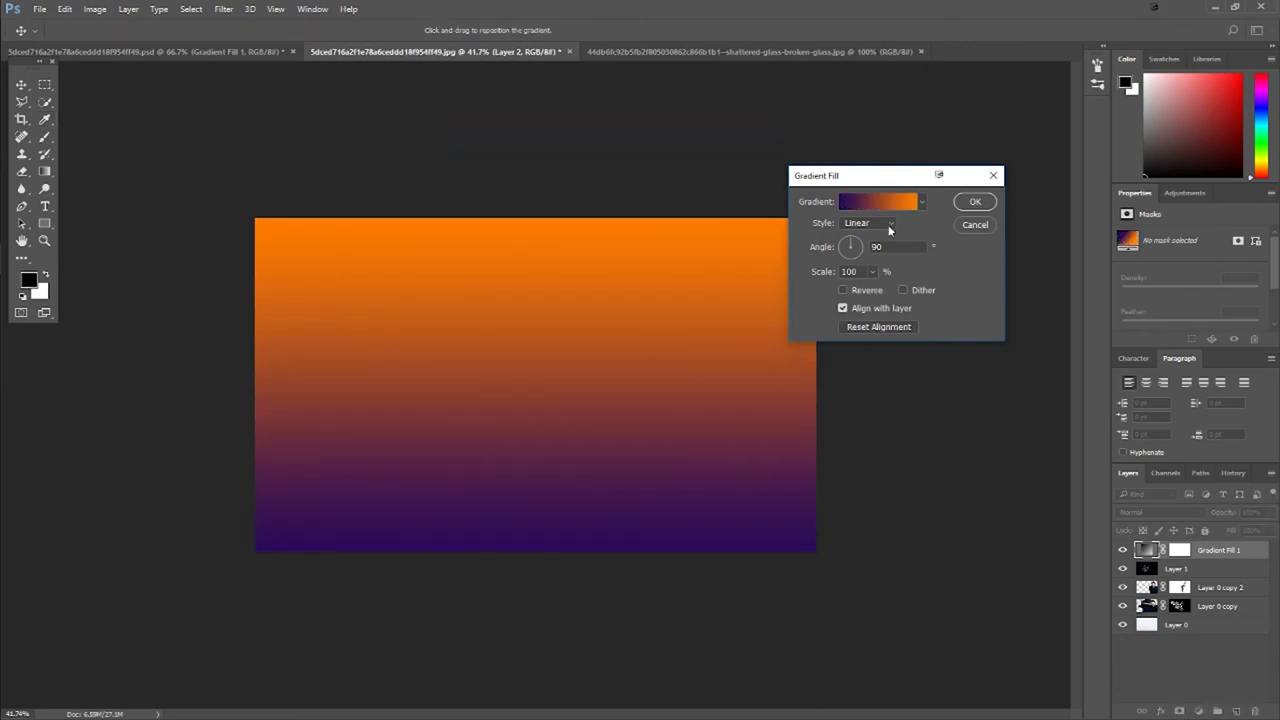
pyautogui.click(889, 231)
pyautogui.click(870, 251)
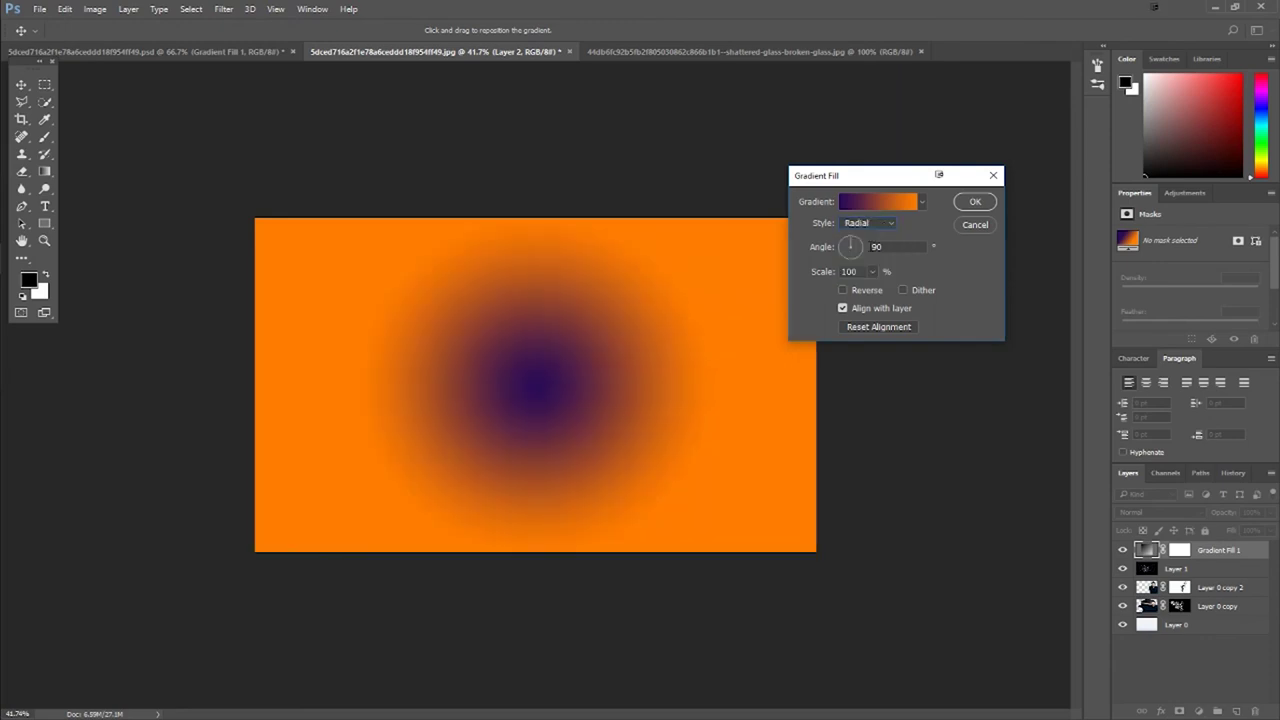
pyautogui.click(853, 246)
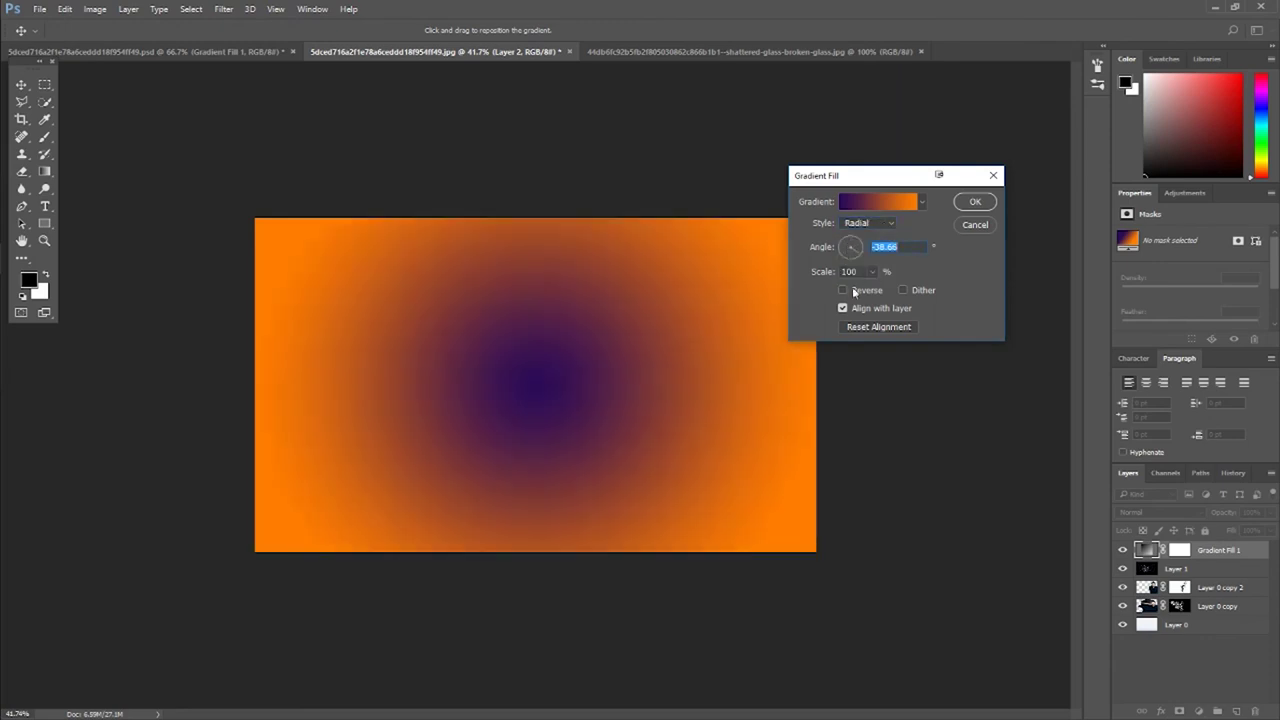
pyautogui.moveTo(527, 380)
pyautogui.mouseDown()
pyautogui.moveTo(700, 457)
pyautogui.moveTo(722, 495)
pyautogui.mouseUp()
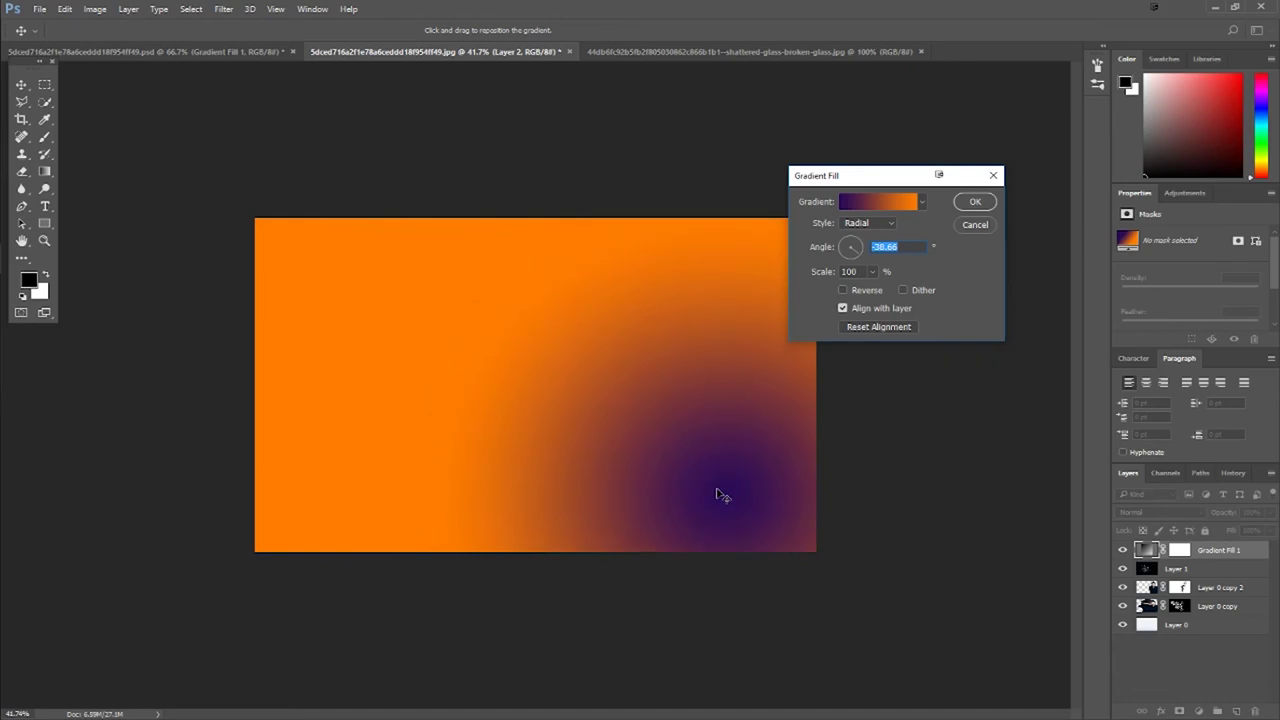
pyautogui.click(975, 203)
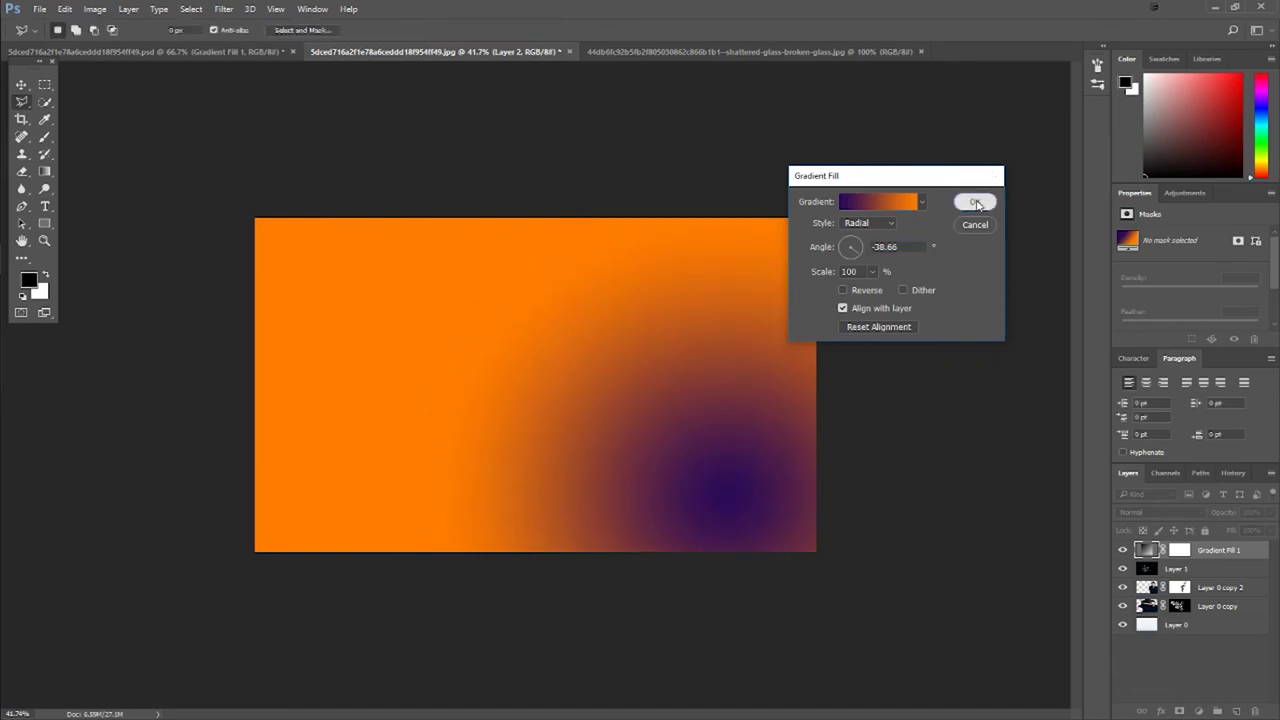
# Lower the gradient layer's opacity to 27% and nudge the gradient over the shirt area.
pyautogui.click(1270, 512)
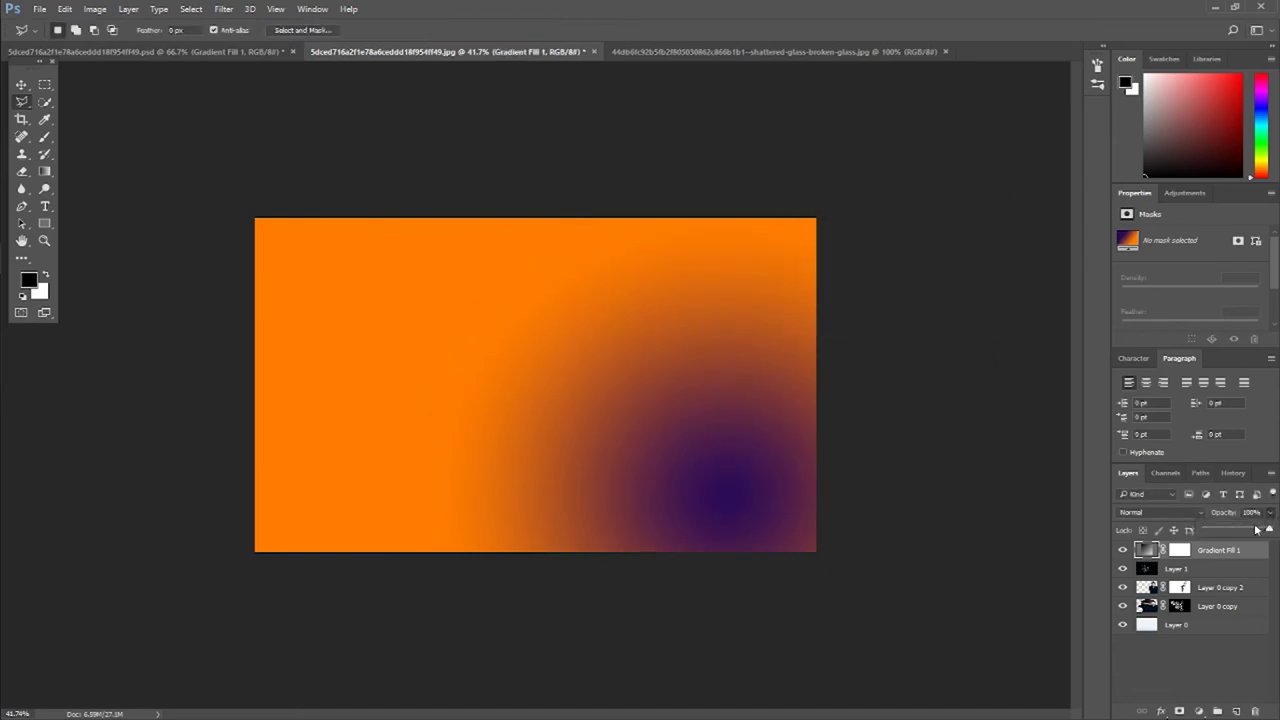
pyautogui.moveTo(1268, 531); pyautogui.dragTo(1222, 531)
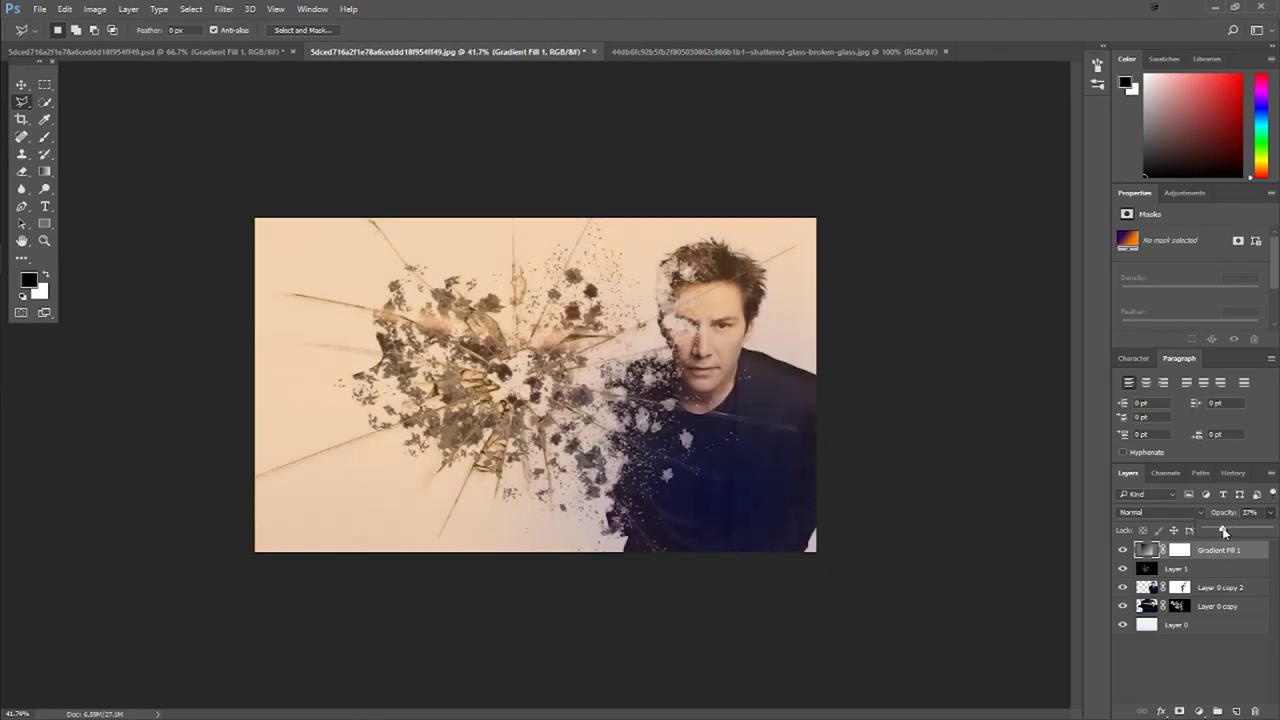
pyautogui.doubleClick(1152, 550)
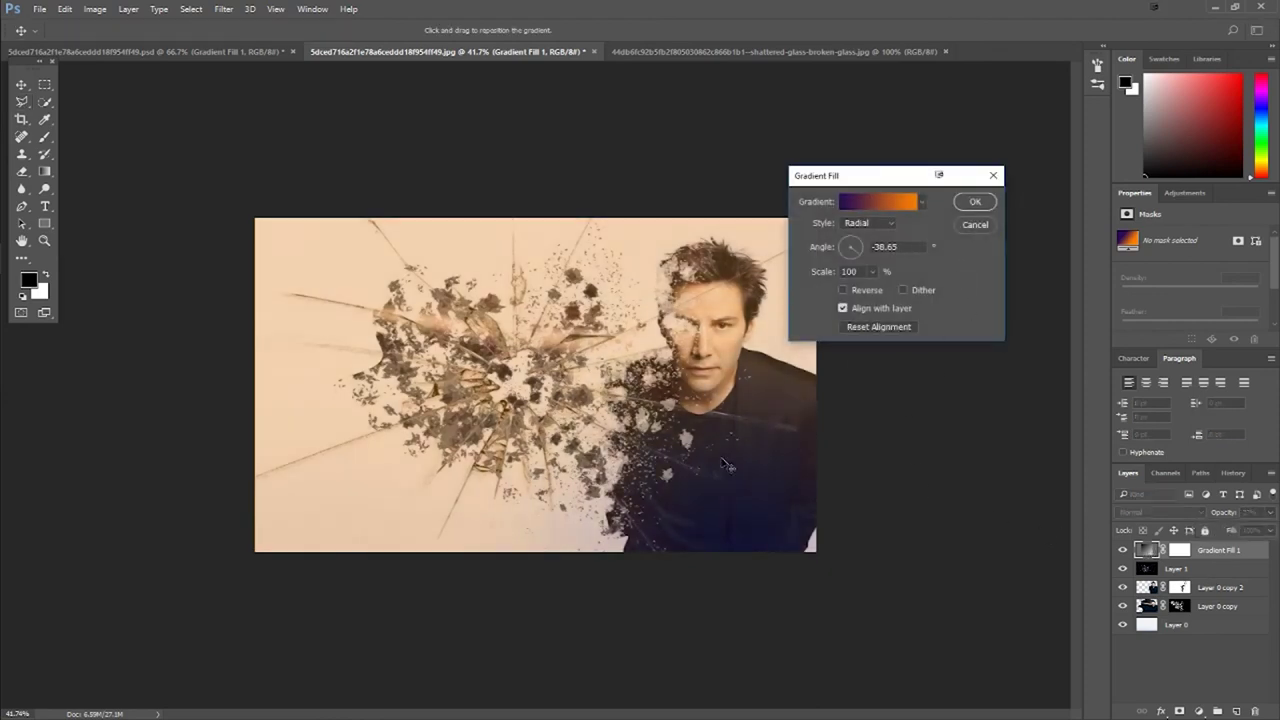
pyautogui.moveTo(728, 467); pyautogui.dragTo(720, 482)
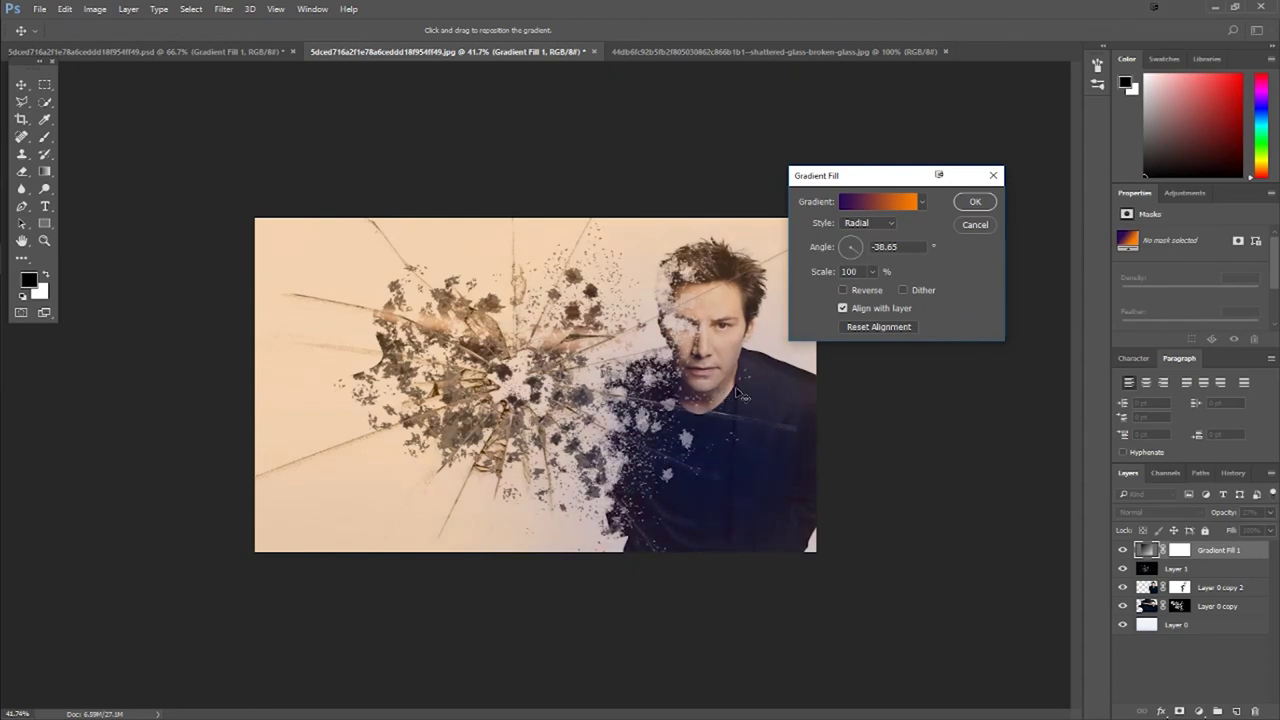
pyautogui.click(976, 203)
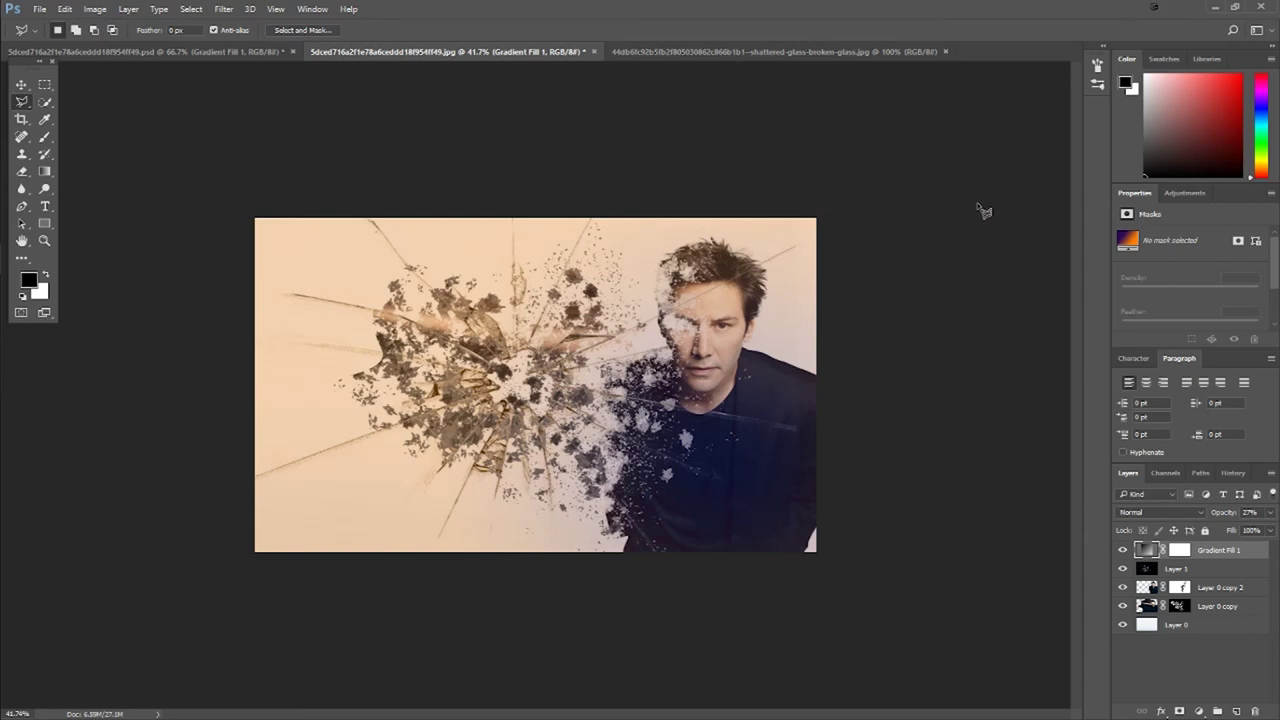